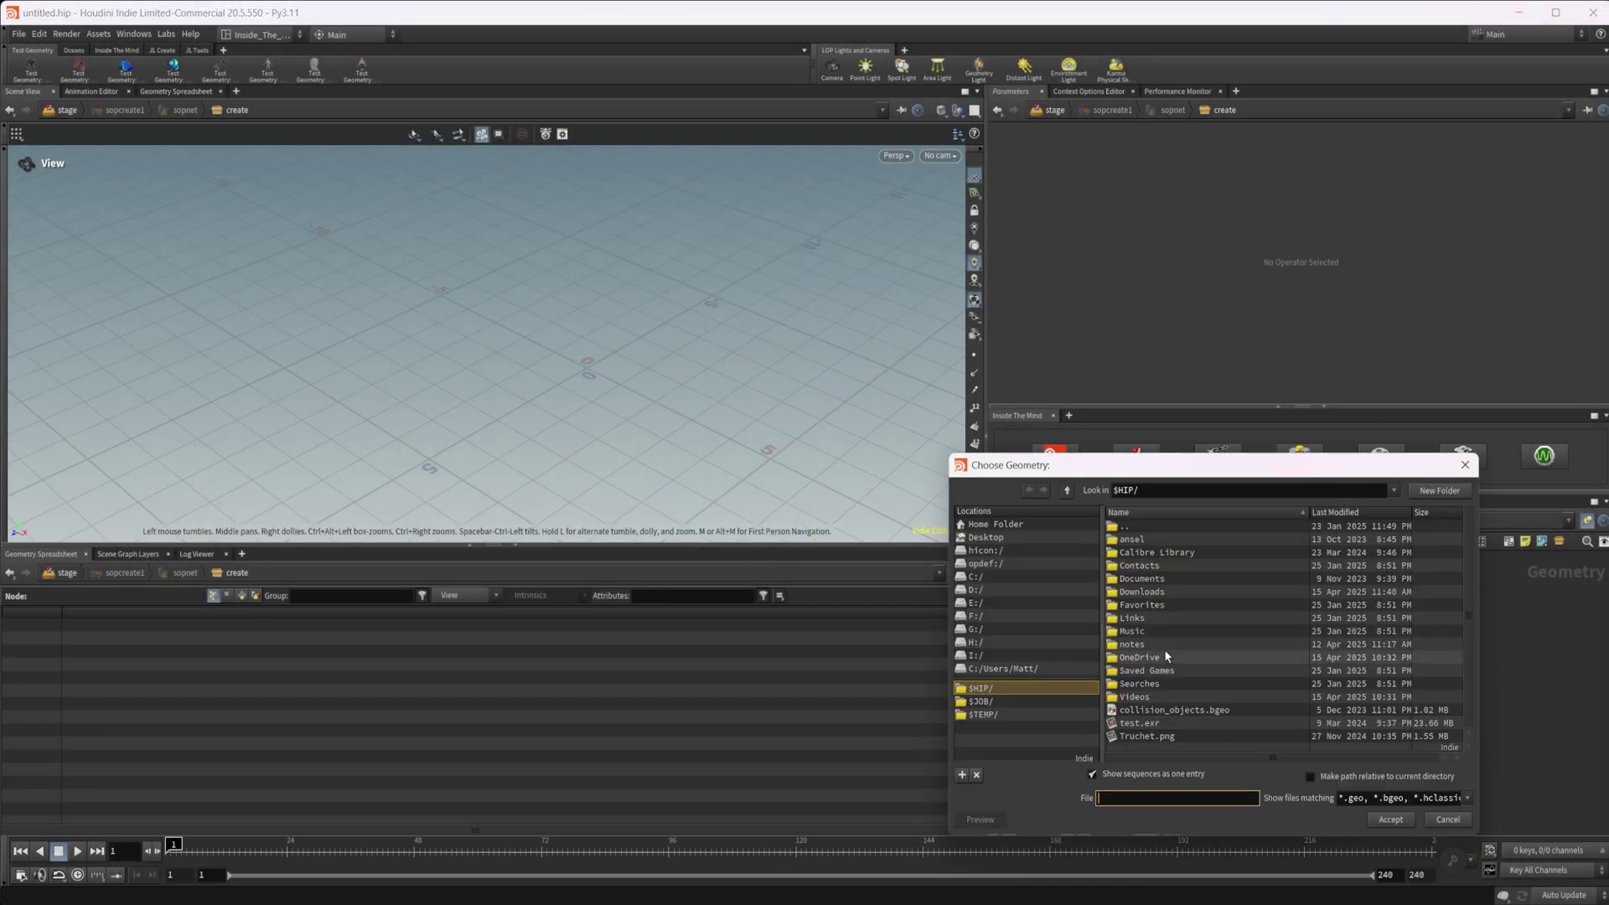
Load collision_objects.bgeo into a new File node and place it right of sphere1
left_click(1185, 710)
left_click(1391, 820)
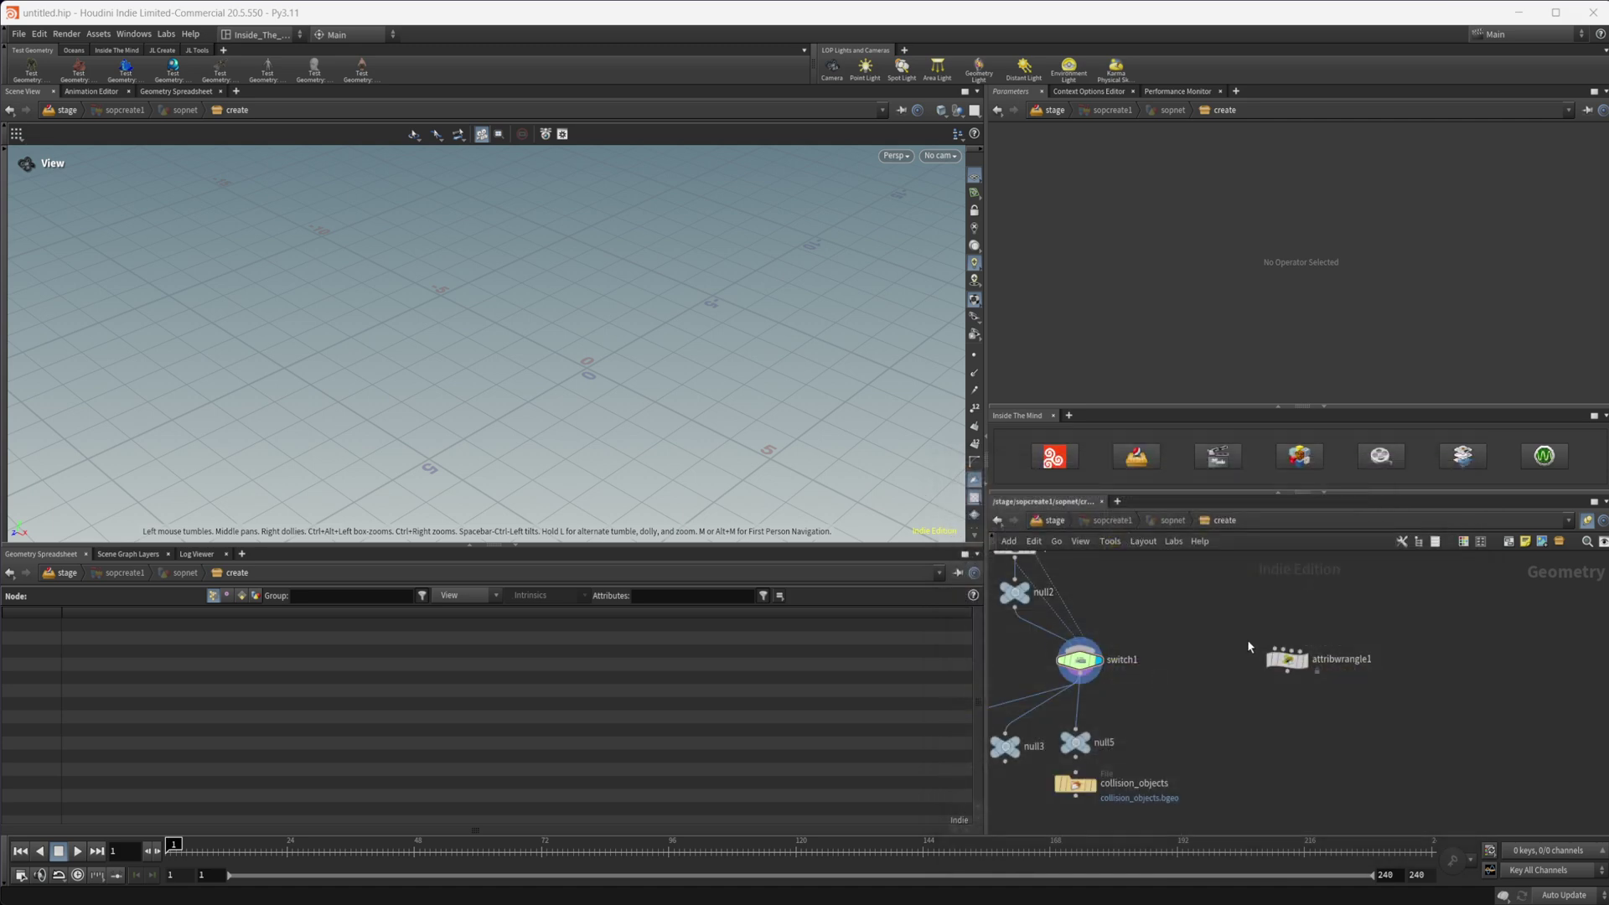
left_click_drag(1077, 784, 1194, 646)
middle_click_drag(1207, 708, 1242, 794)
left_click_drag(1232, 733, 1221, 634)
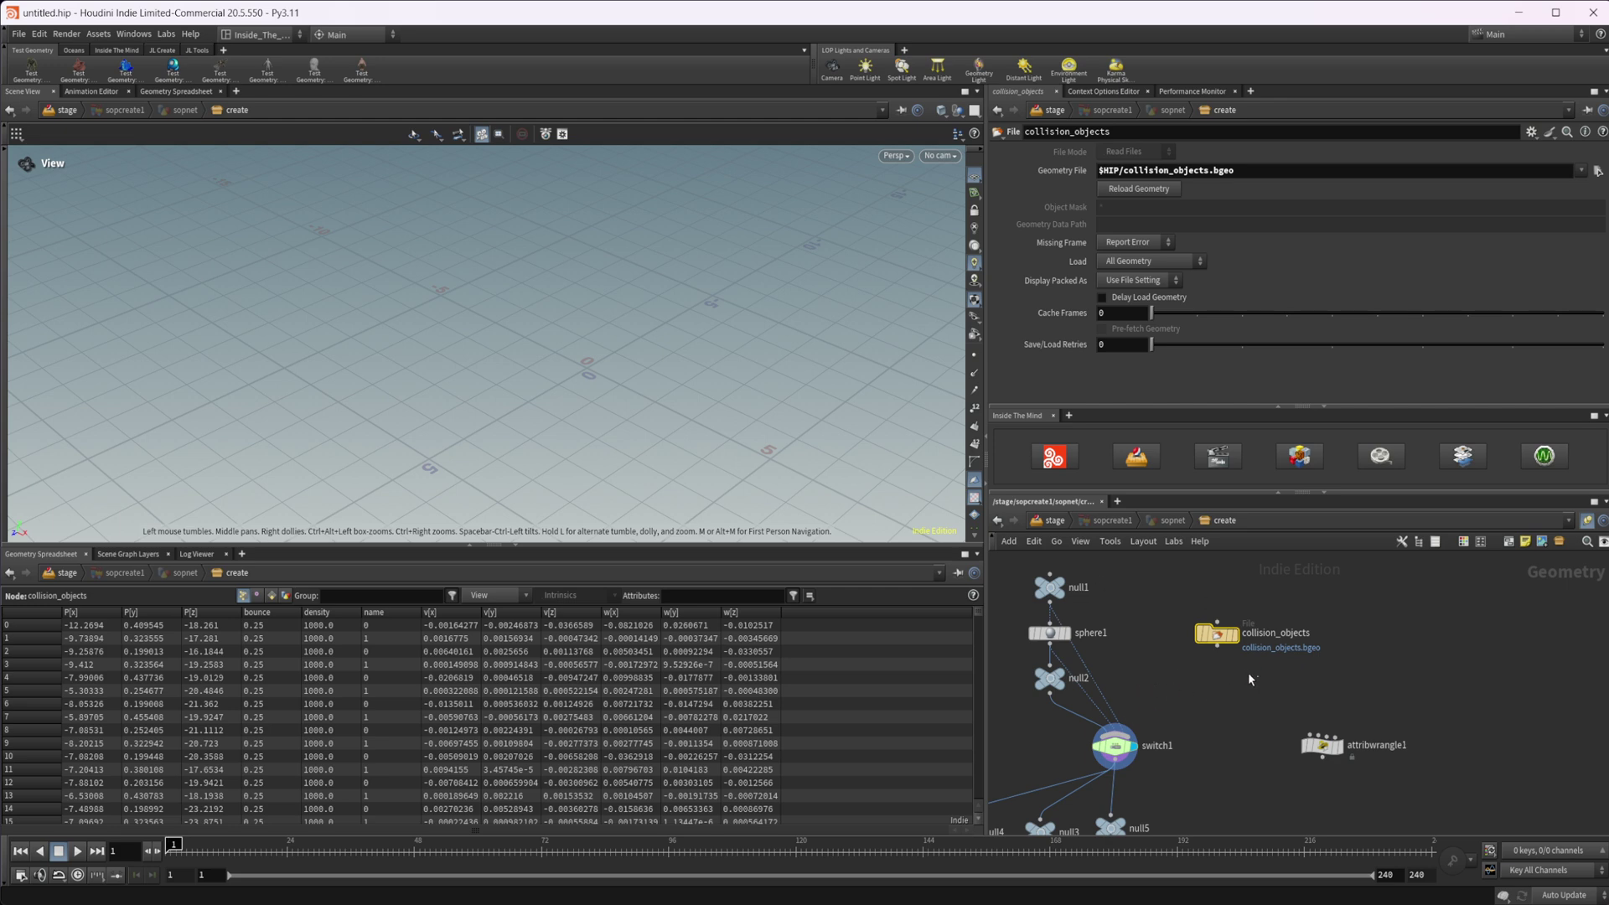
middle_click_drag(1181, 695, 1277, 702)
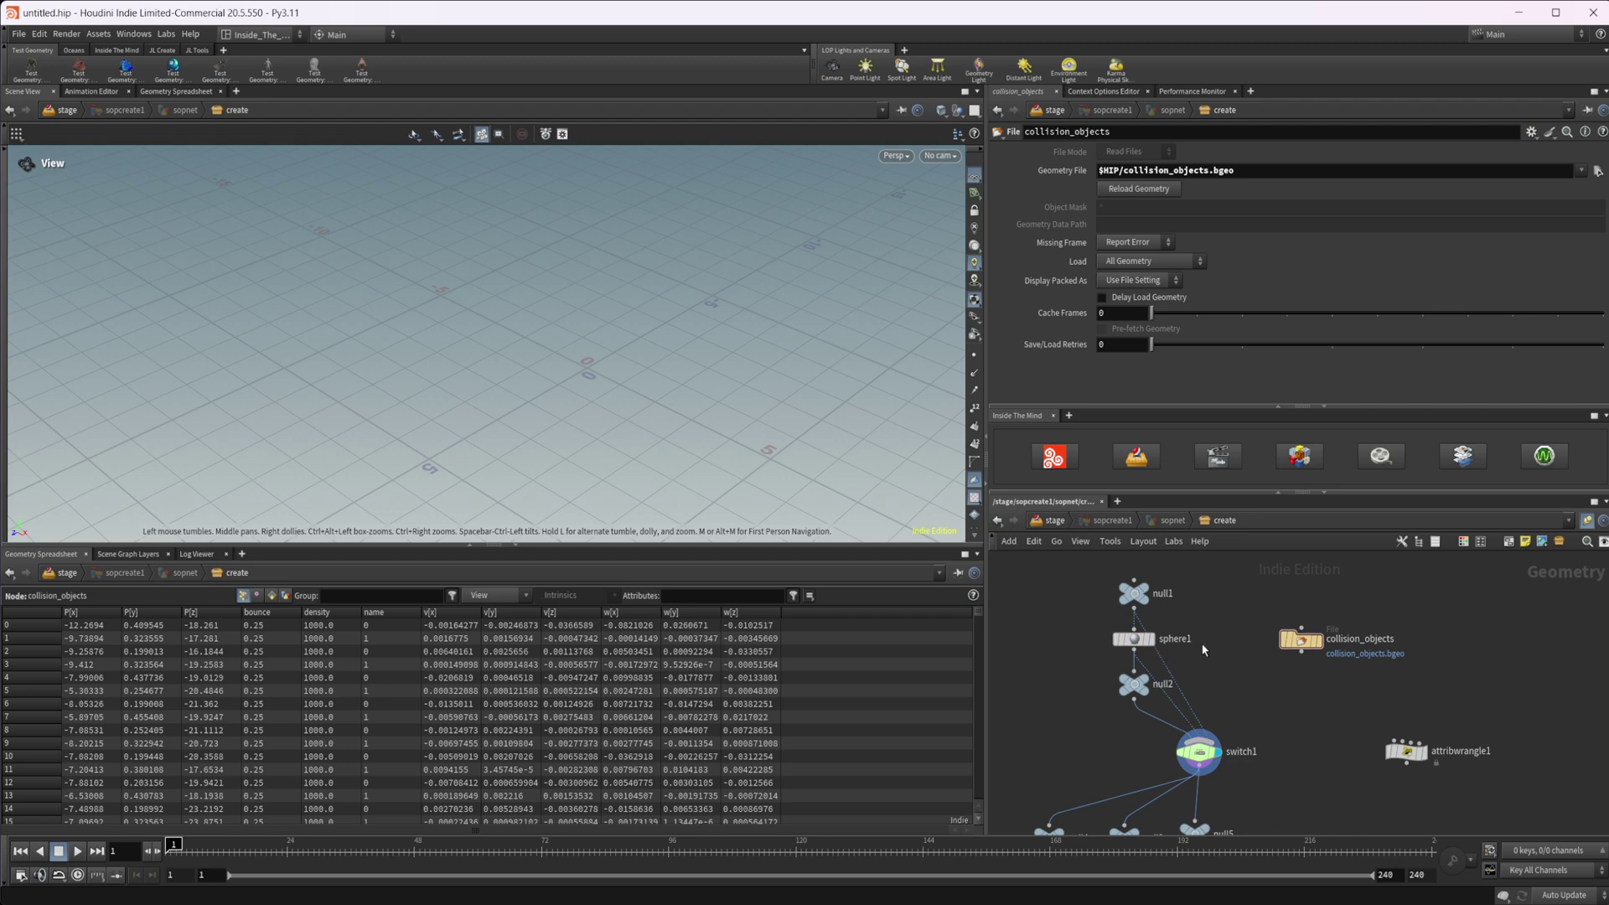
scroll(1199, 671, "down", 6)
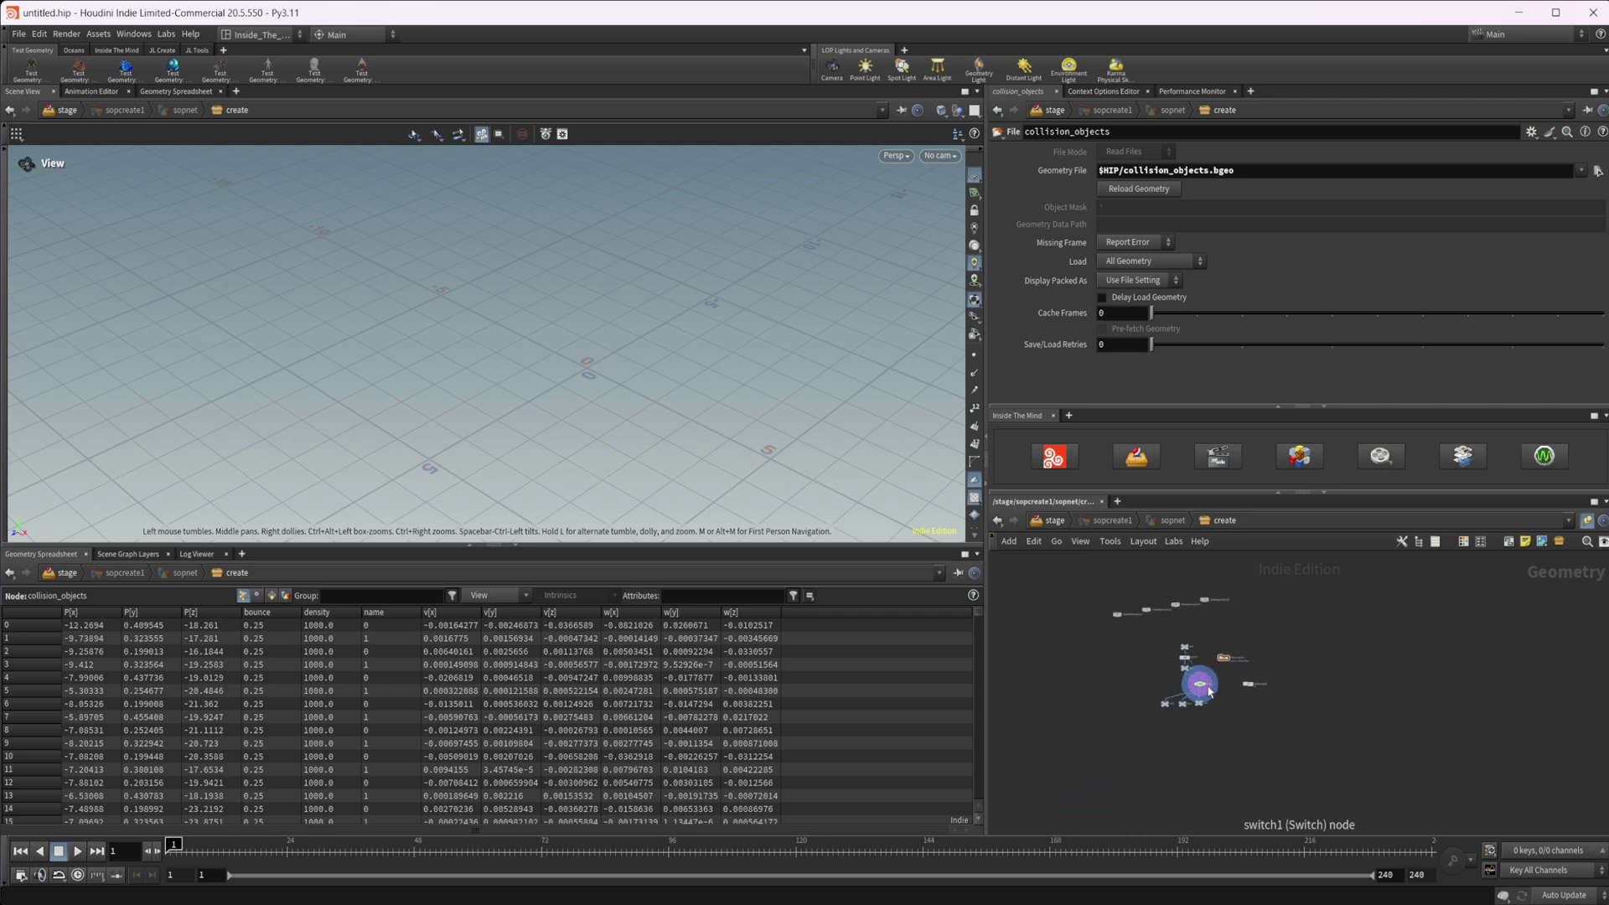
scroll(1209, 695, "up", 8)
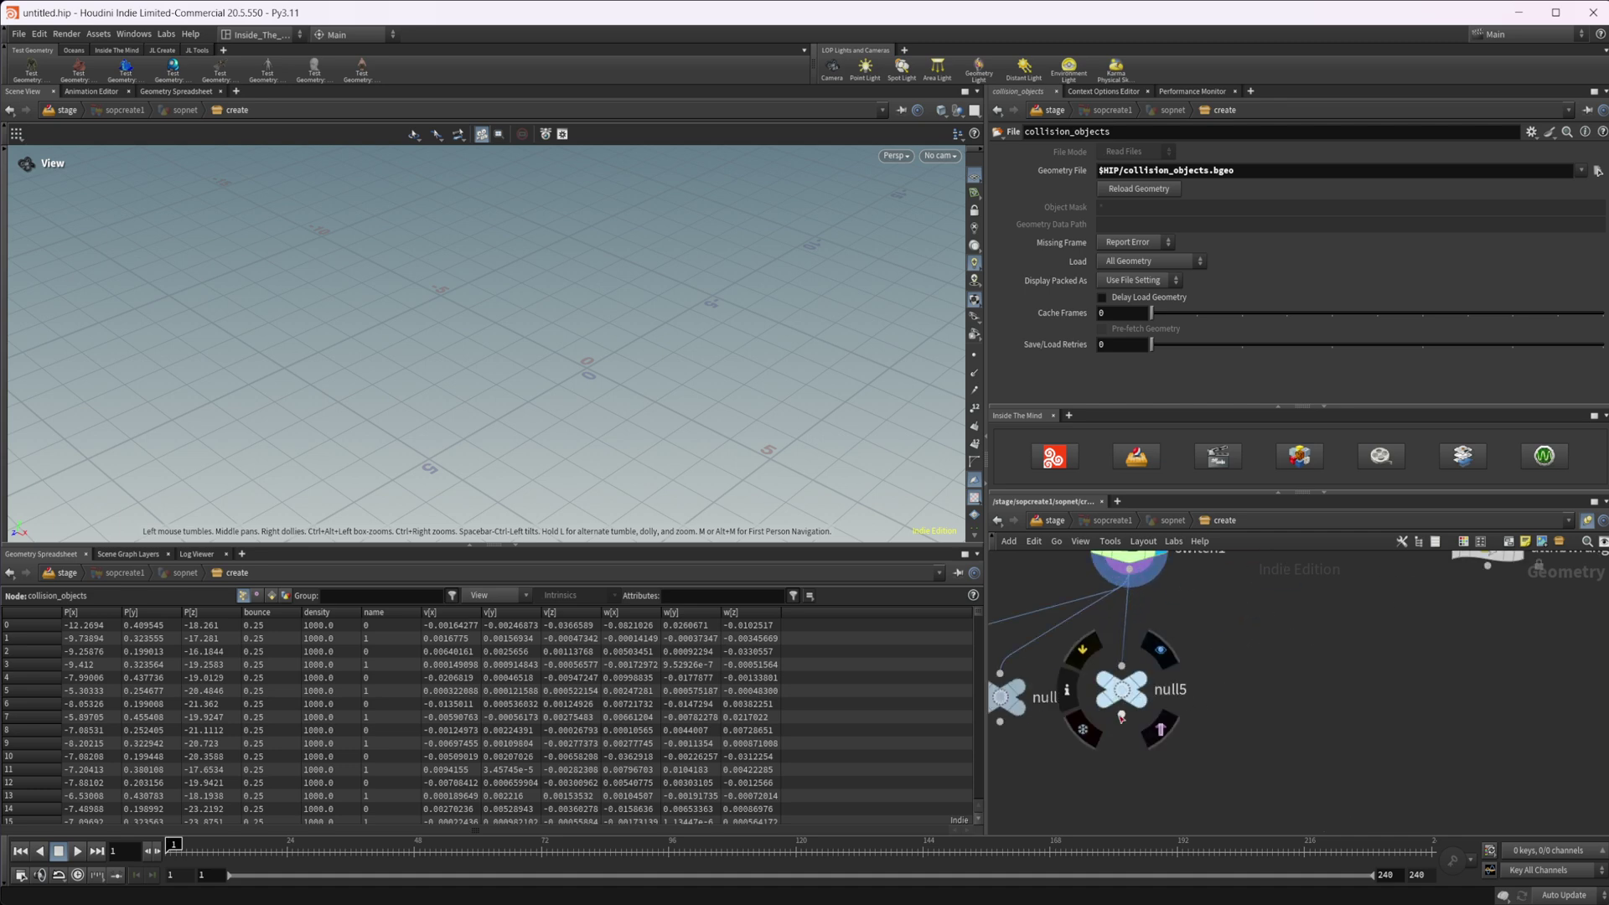
scroll(1198, 713, "down", 8)
middle_click_drag(1191, 727, 1266, 766)
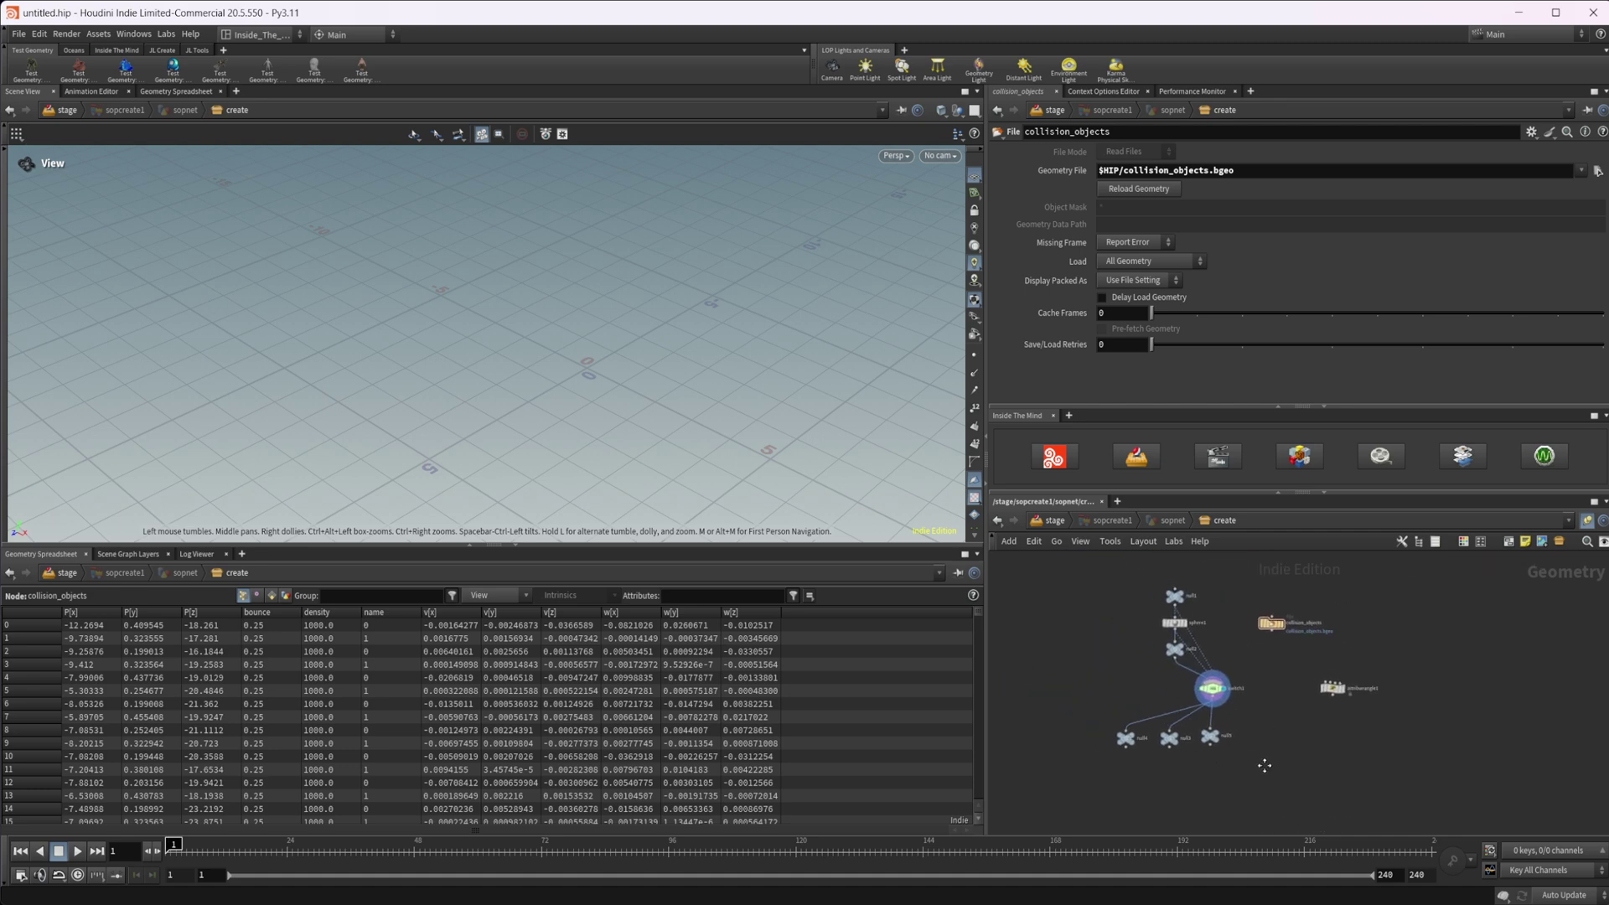
scroll(1252, 758, "down", 3)
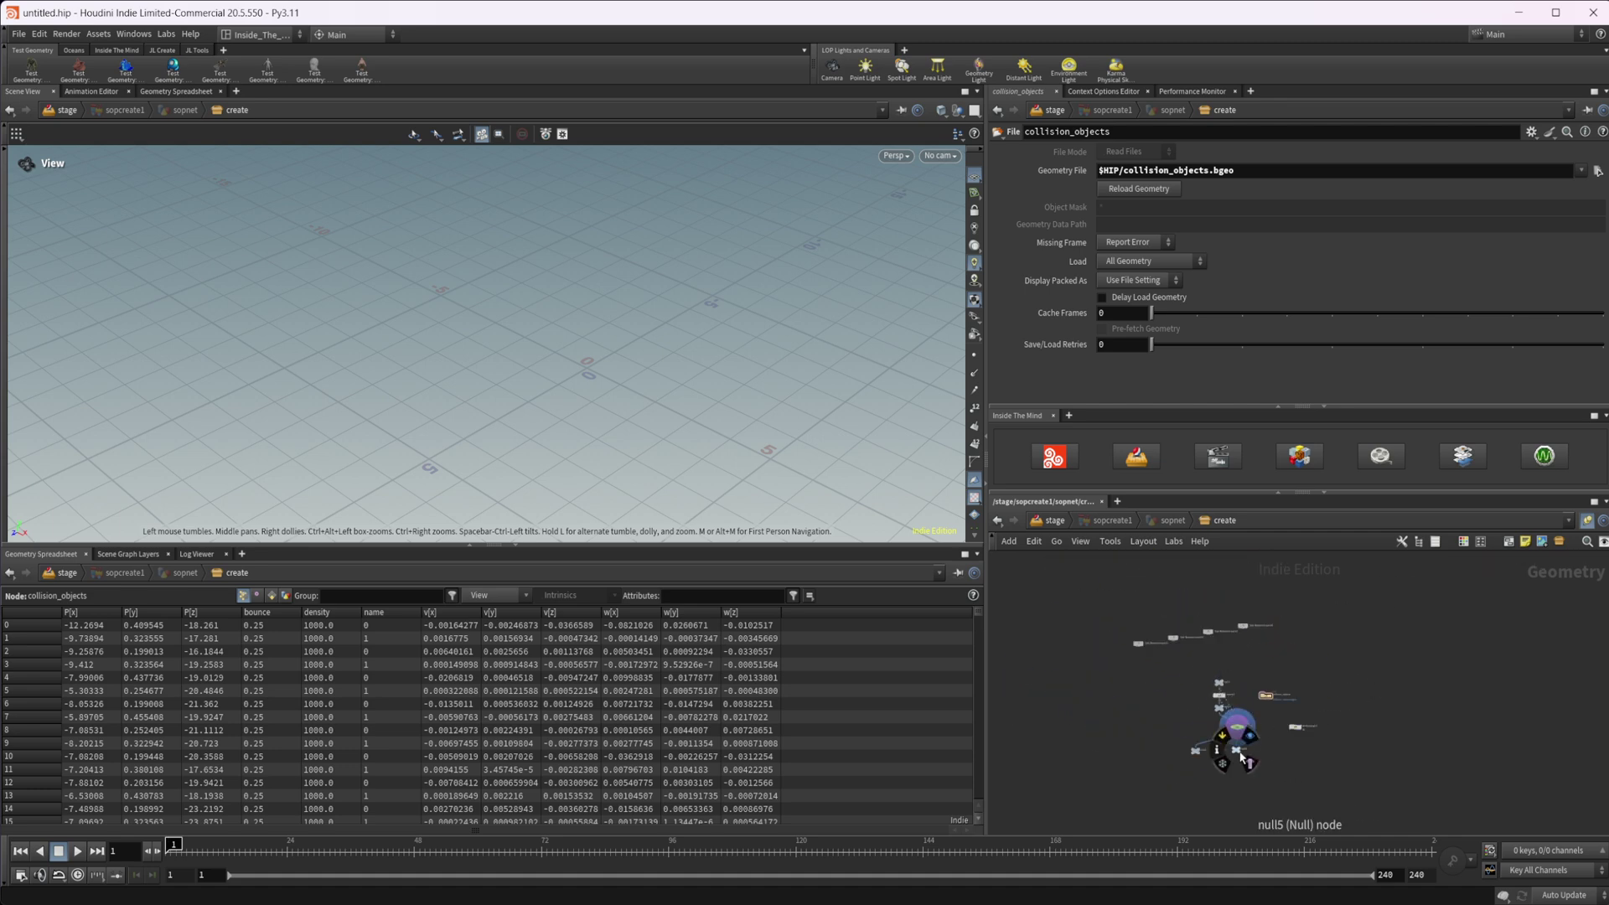
left_click(1240, 753)
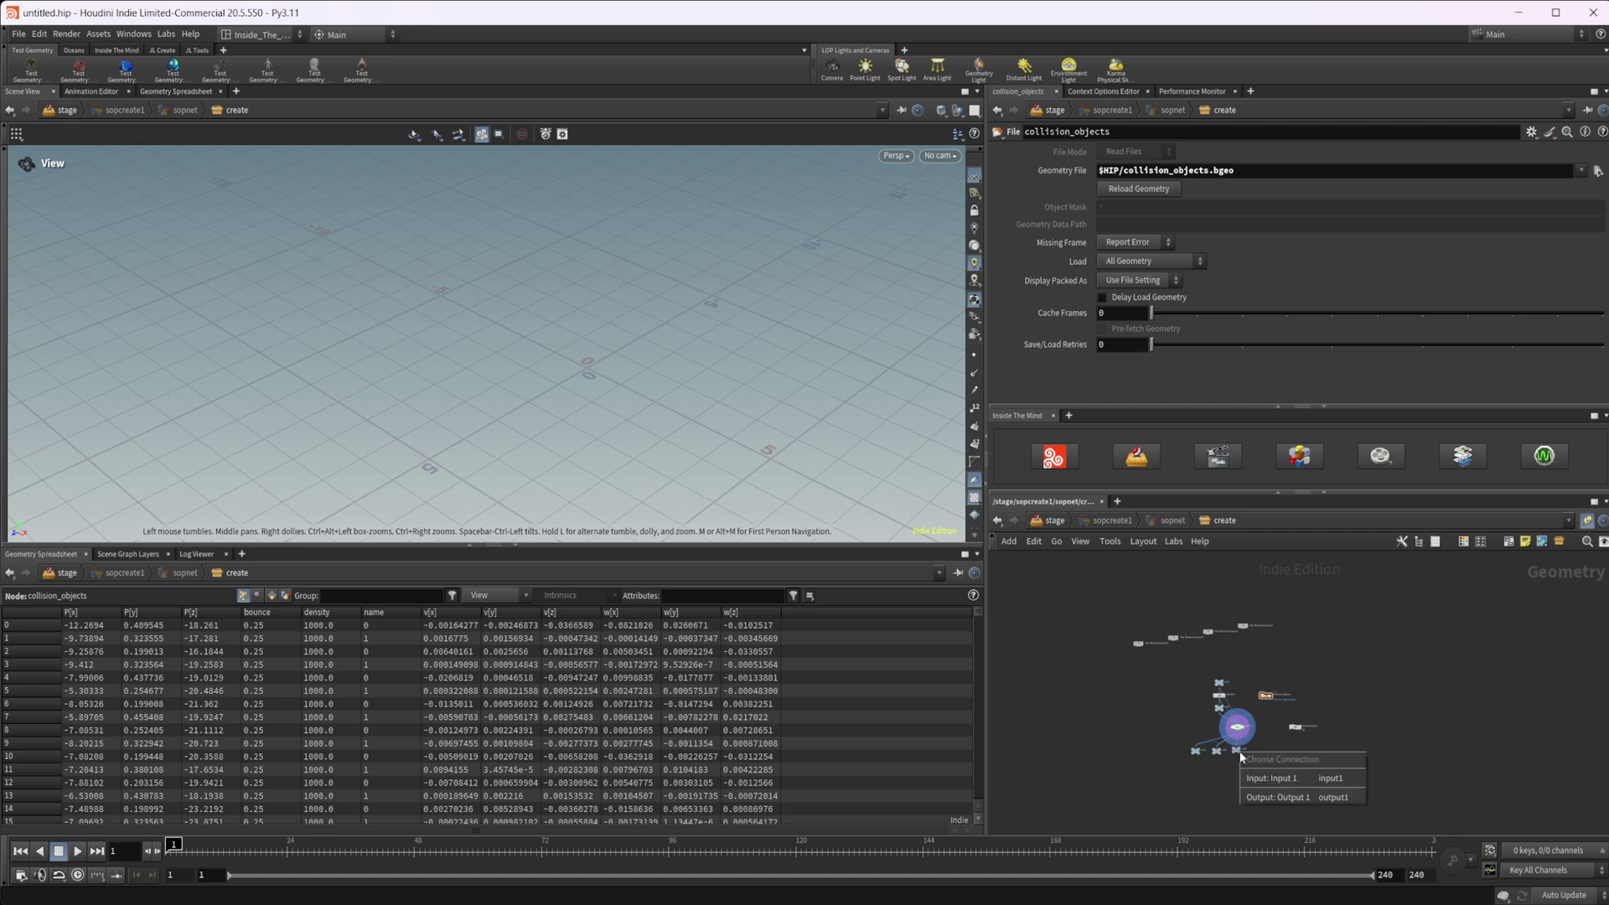
left_click(1308, 798)
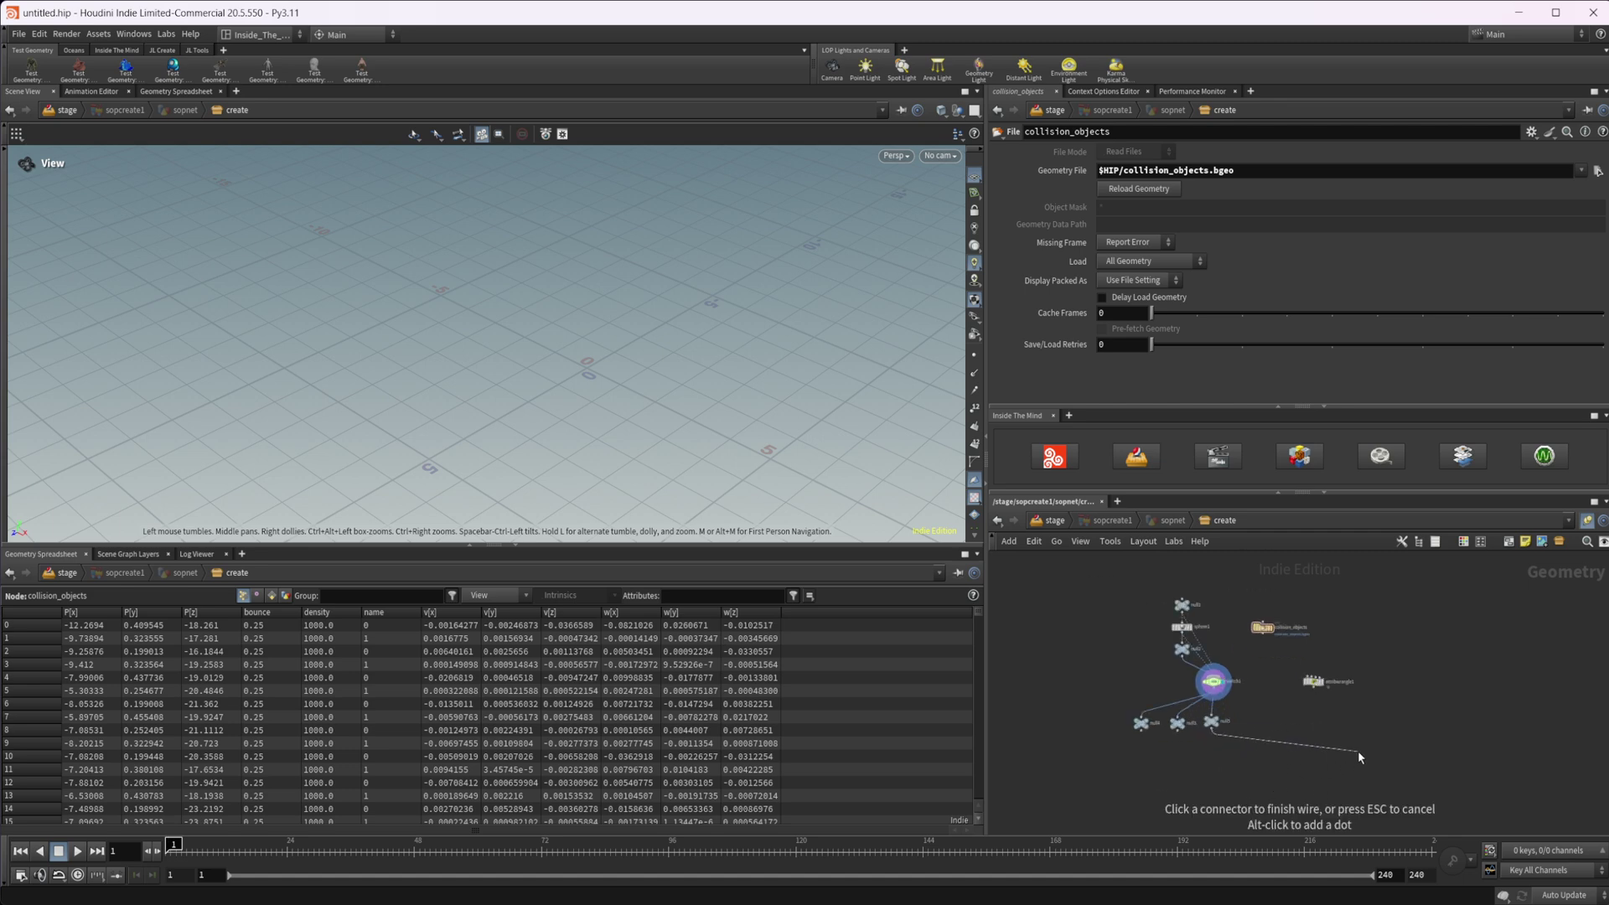
key("Escape")
scroll(1235, 735, "up", 3)
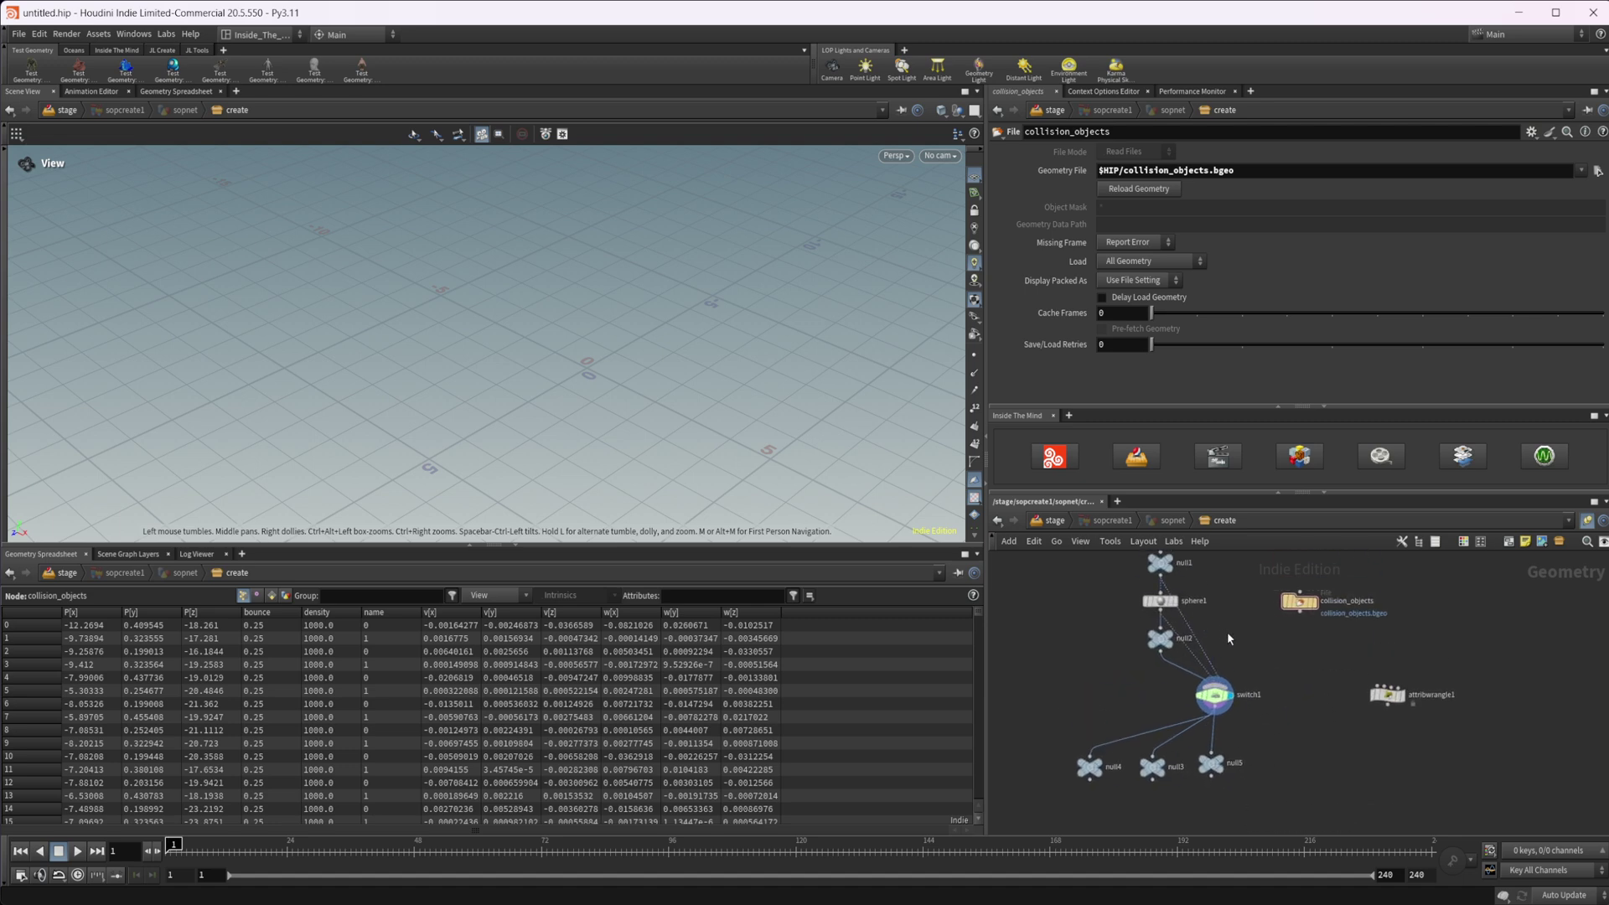
middle_click_drag(1243, 649, 1205, 682)
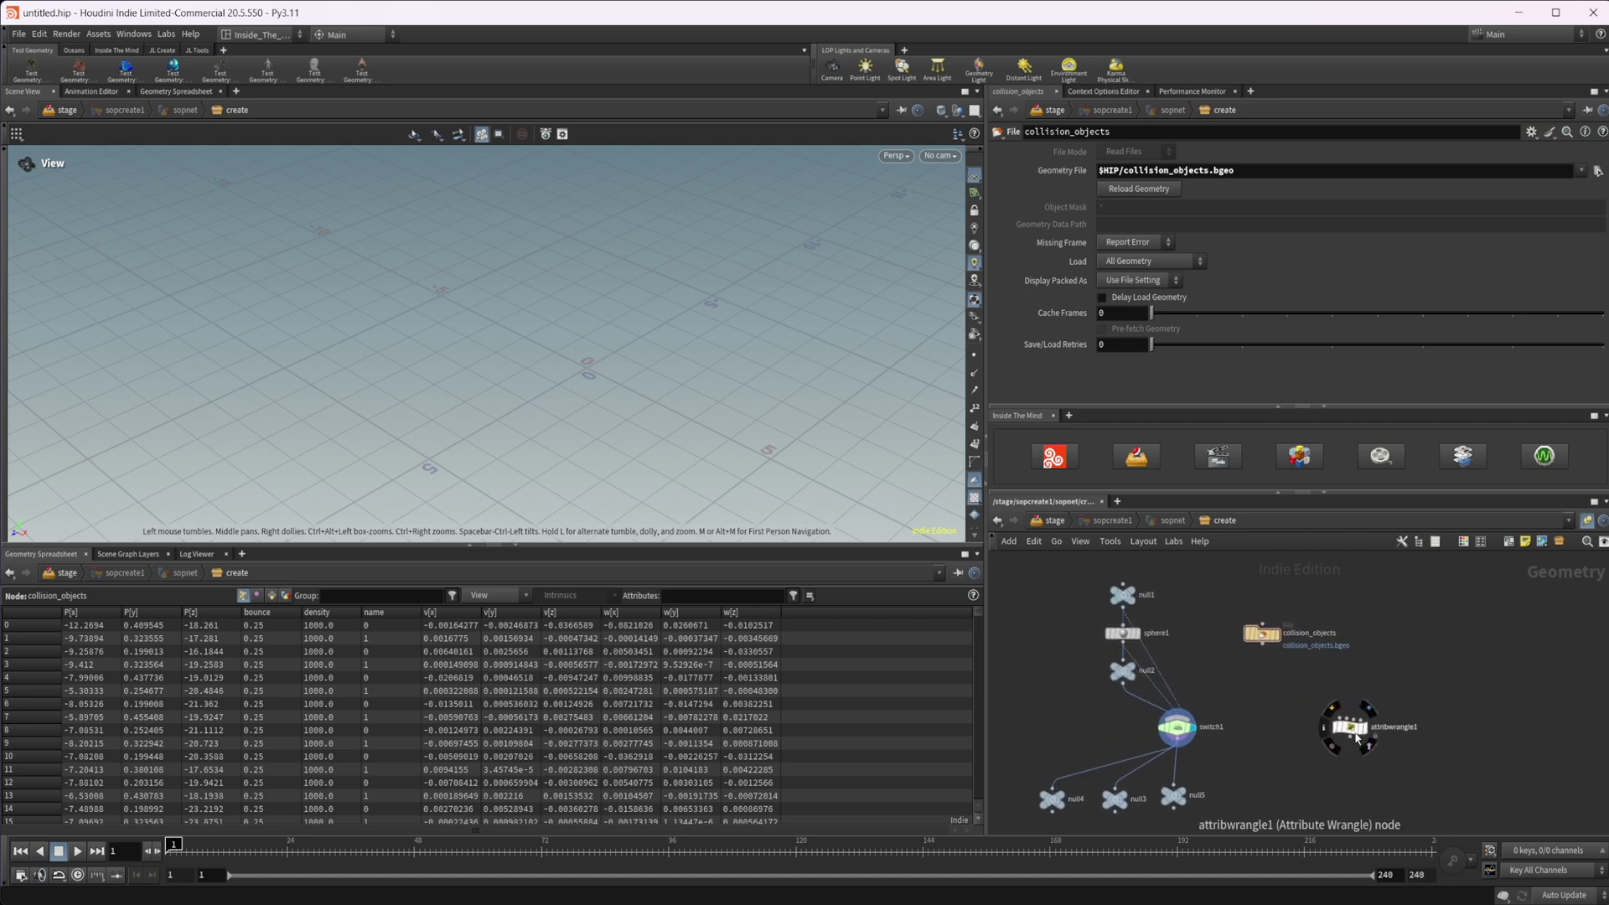
right_click(1354, 735, "alt")
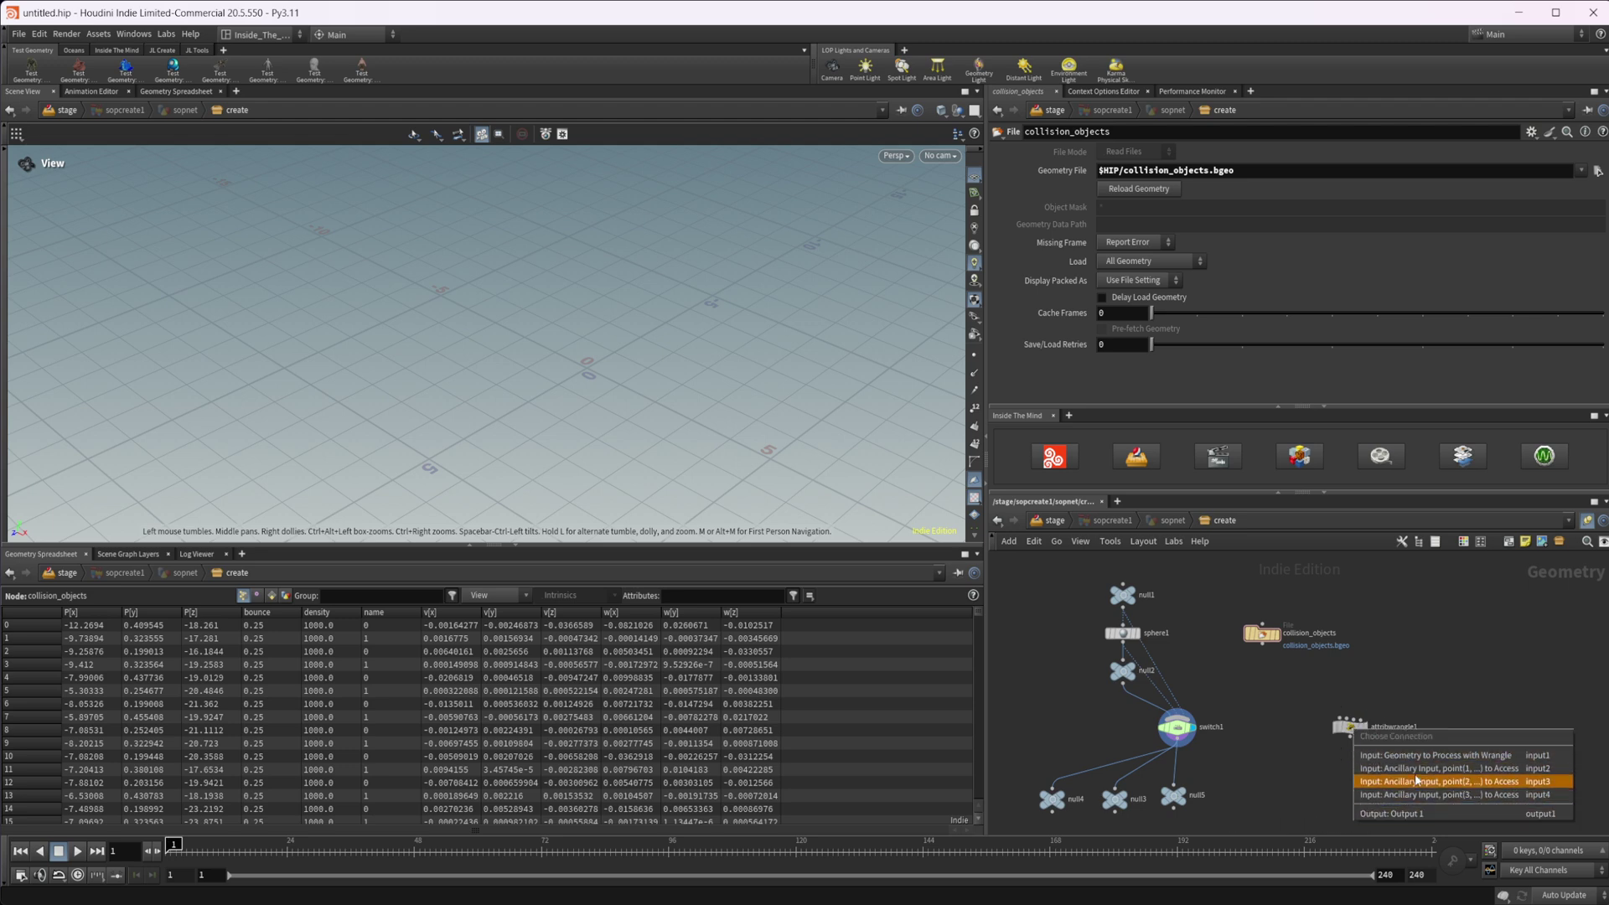
left_click(1298, 768)
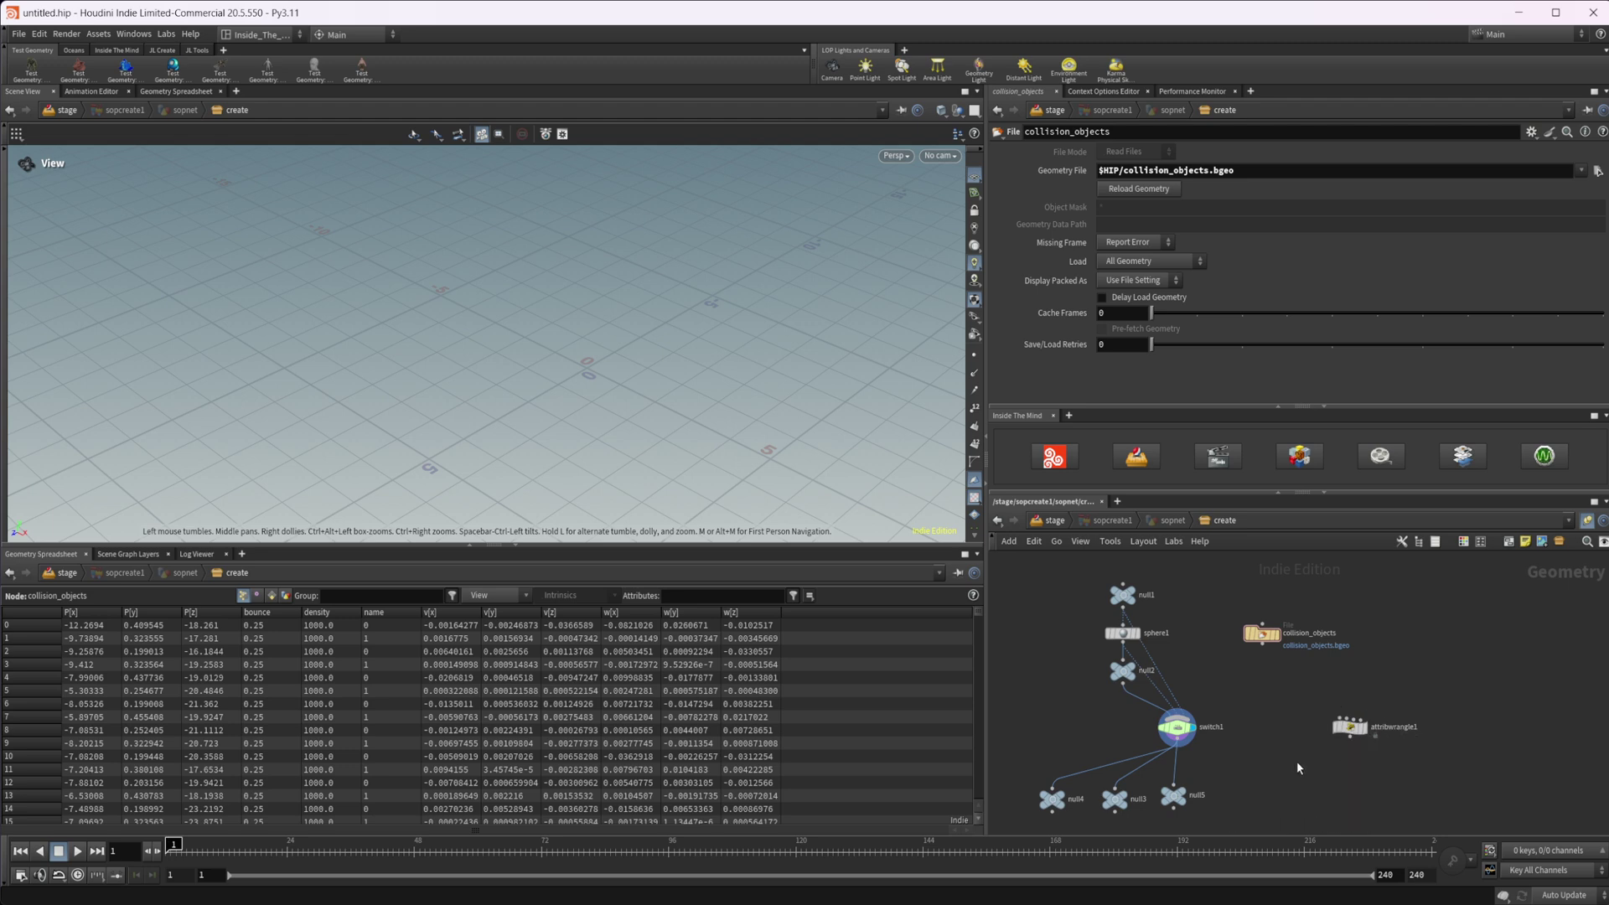
scroll(1351, 727, "up", 3)
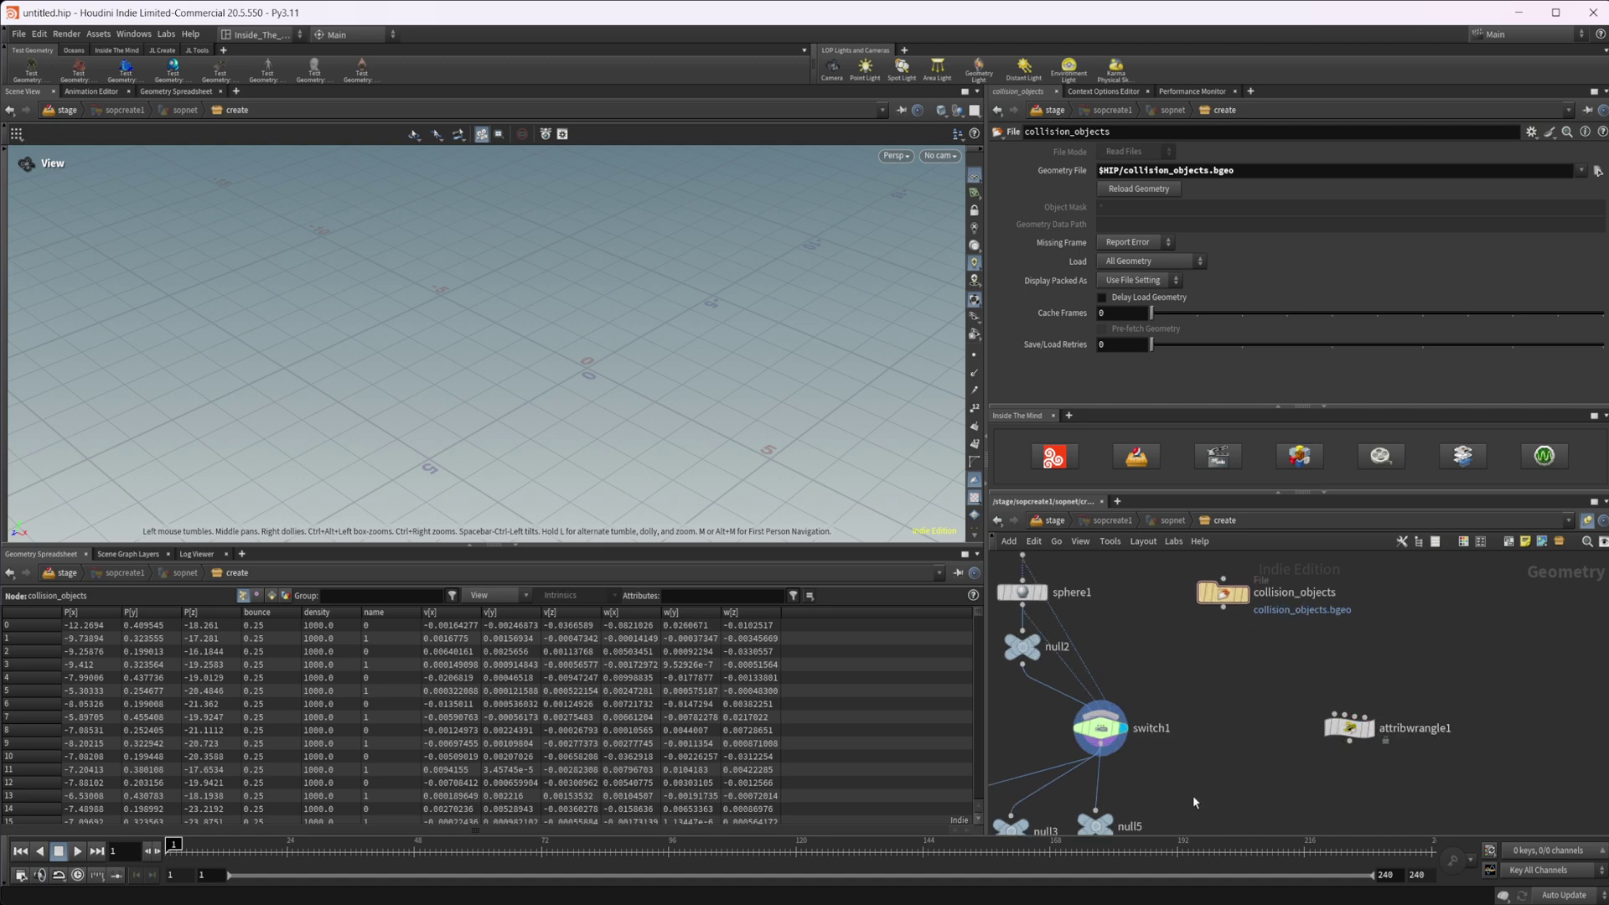
Drop attribwrangle1 onto the wires below switch1, leaving null3–null5 wired straight from switch1
middle_click_drag(1247, 732, 1252, 734)
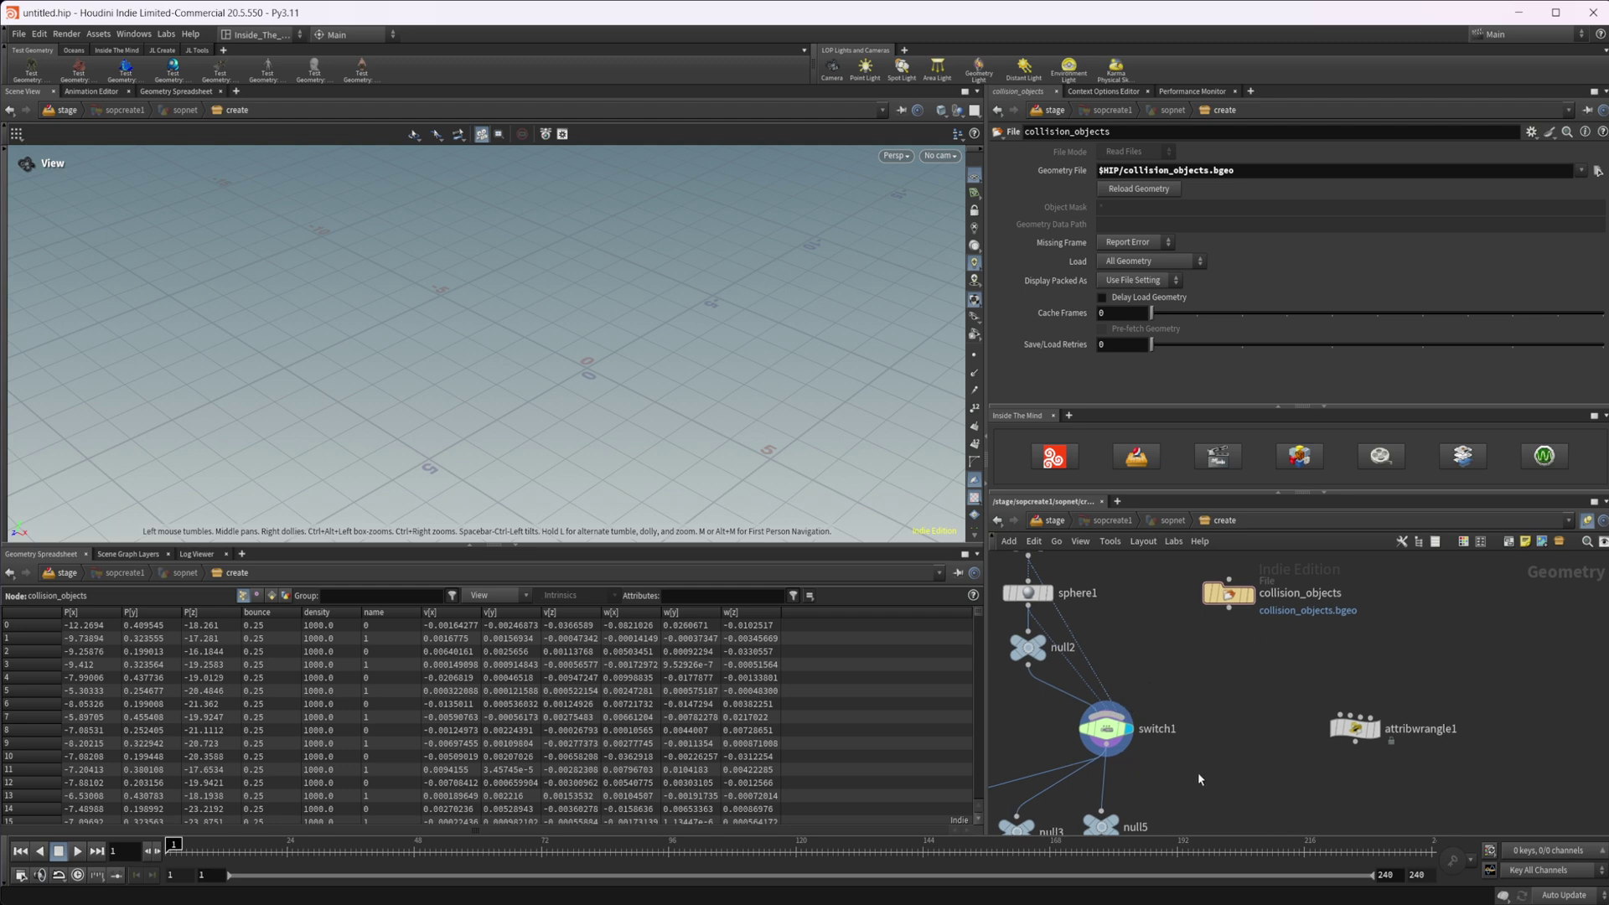
middle_click_drag(1241, 796, 1268, 791)
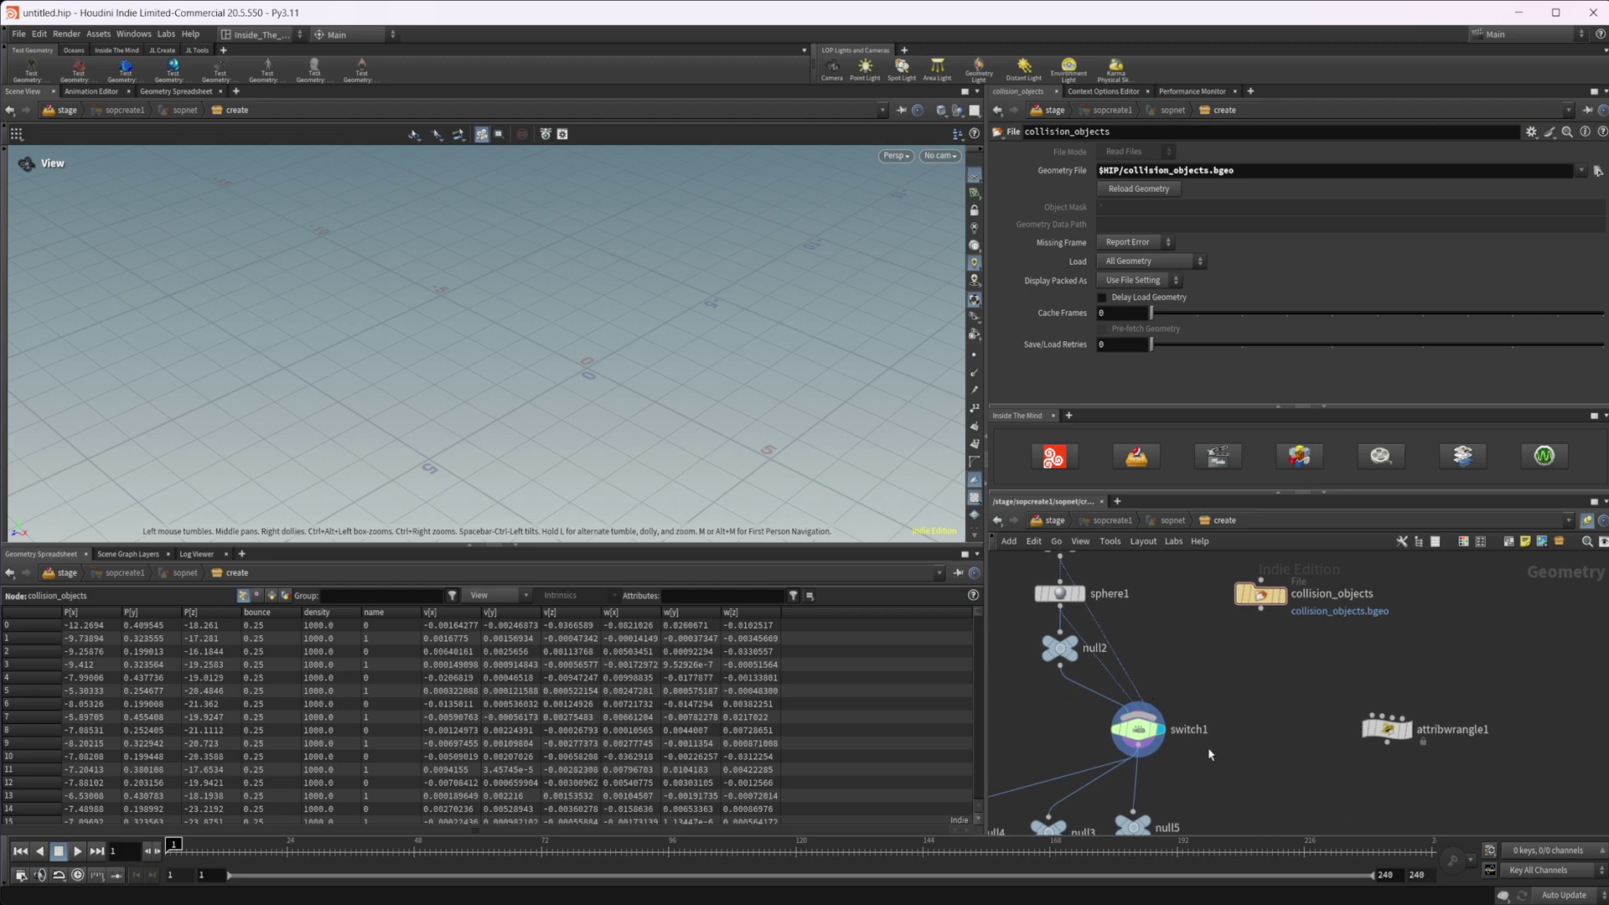
middle_click_drag(1152, 754, 1186, 755)
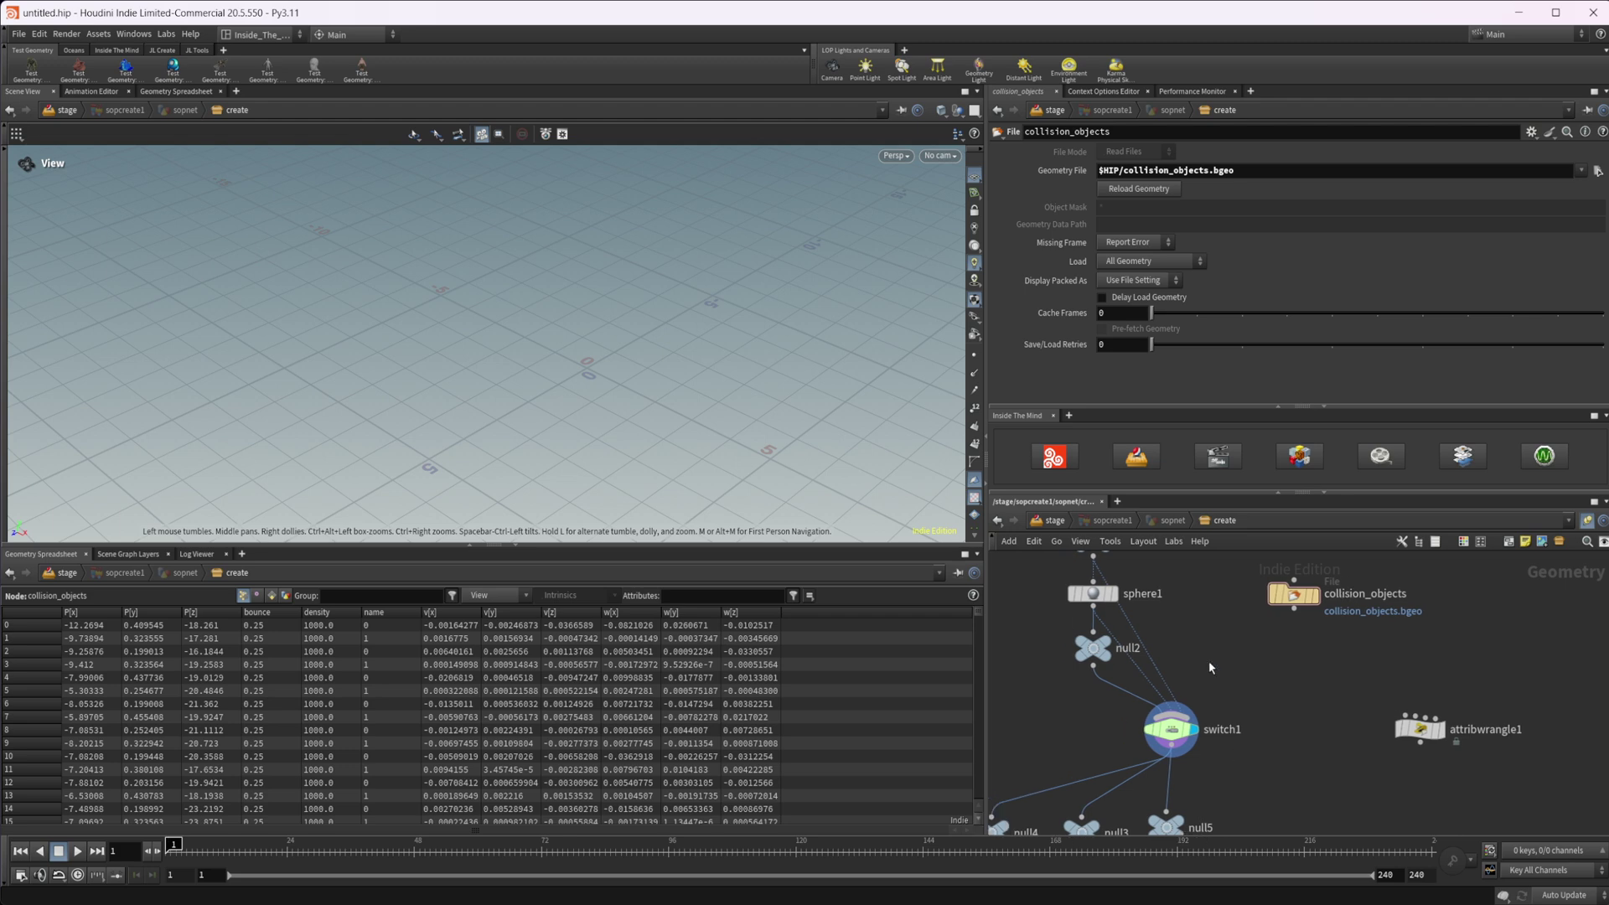
left_click_drag(1408, 750, 1304, 784)
middle_click_drag(1209, 802, 1236, 823)
Starting from switch1, step through the chain with PageUp/PageDown and end on sphere1
left_click(1192, 791)
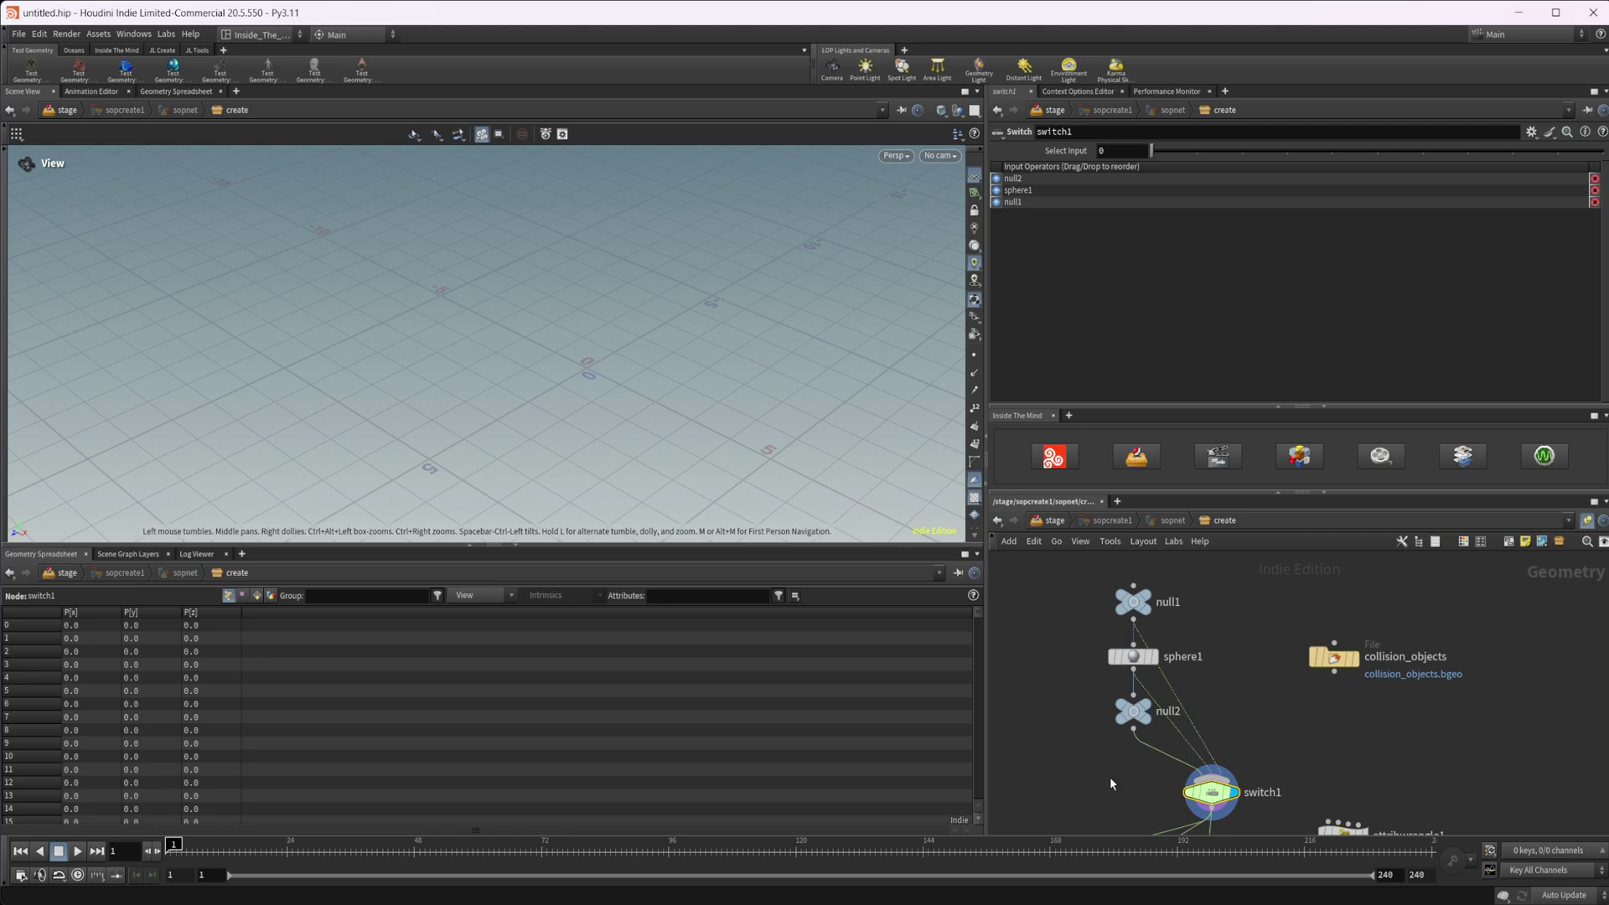
key("Page_Up")
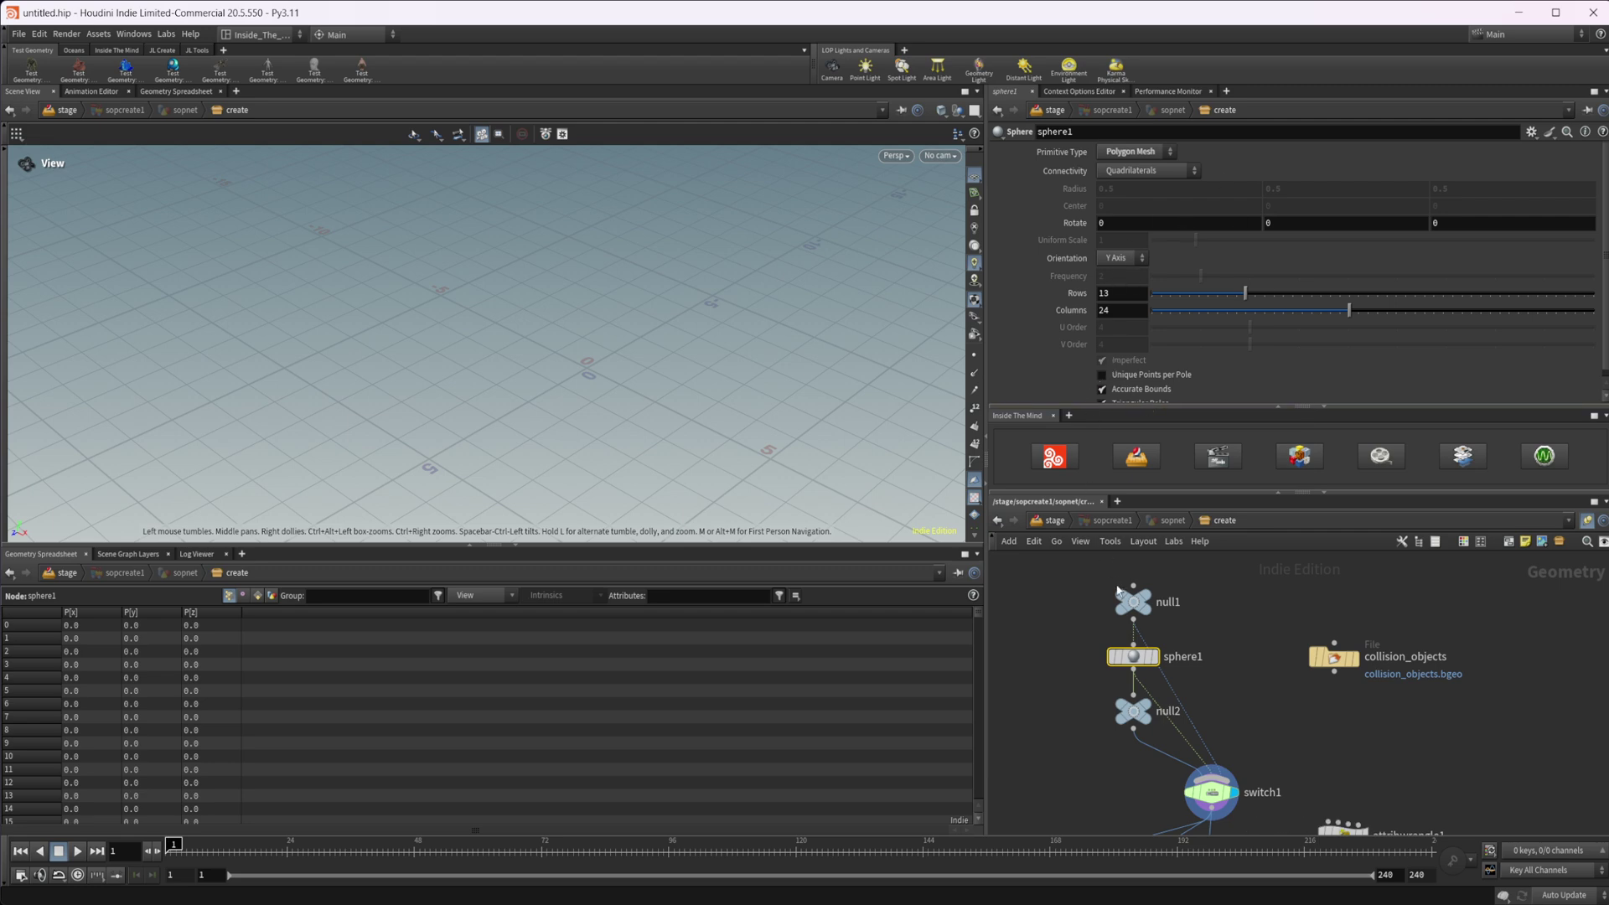
key("Page_Down")
key("Page_Down")
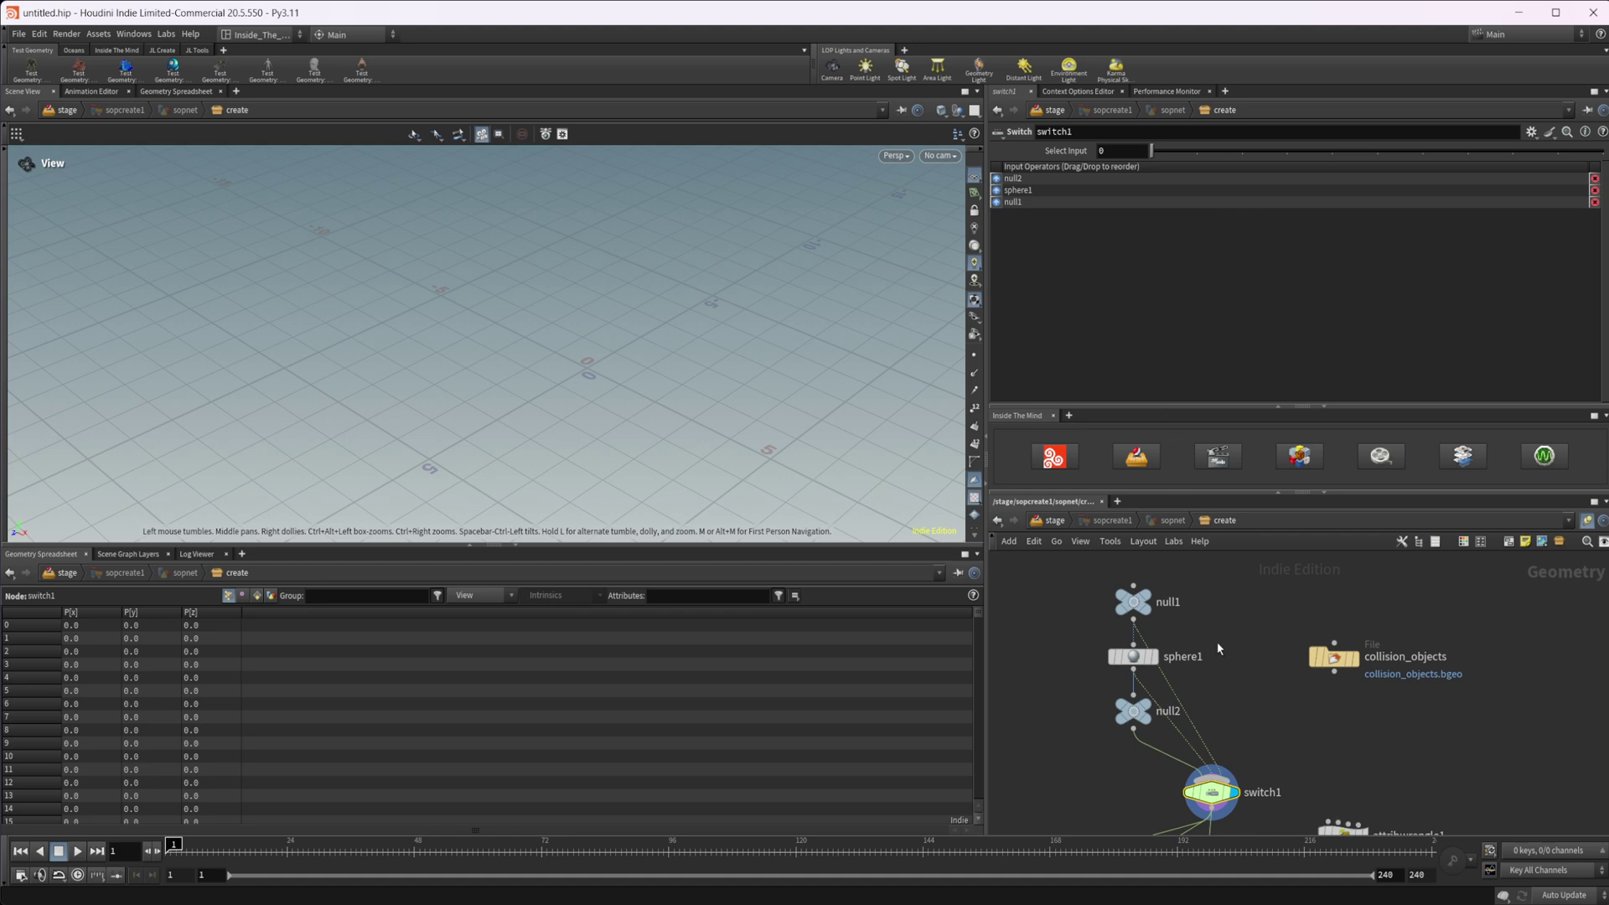
key("Page_Up")
key("Page_Up")
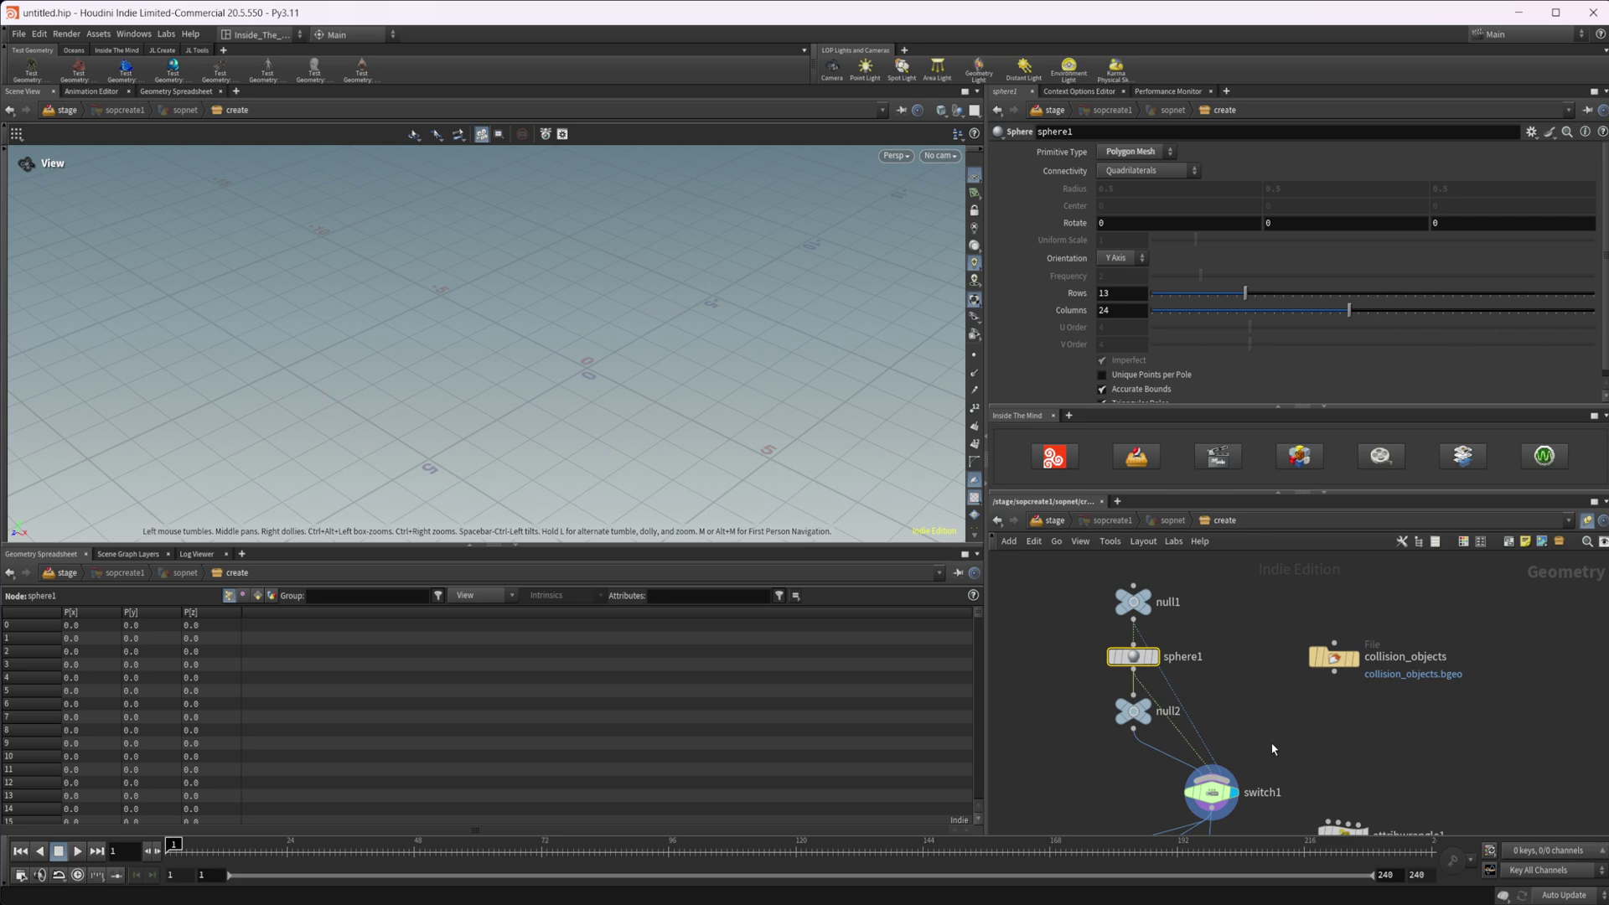
Isolate sphere1 from null1, null2 and switch1 and shift it slightly right
middle_click_drag(1238, 751, 1290, 760)
left_click_drag(1092, 600, 1300, 805)
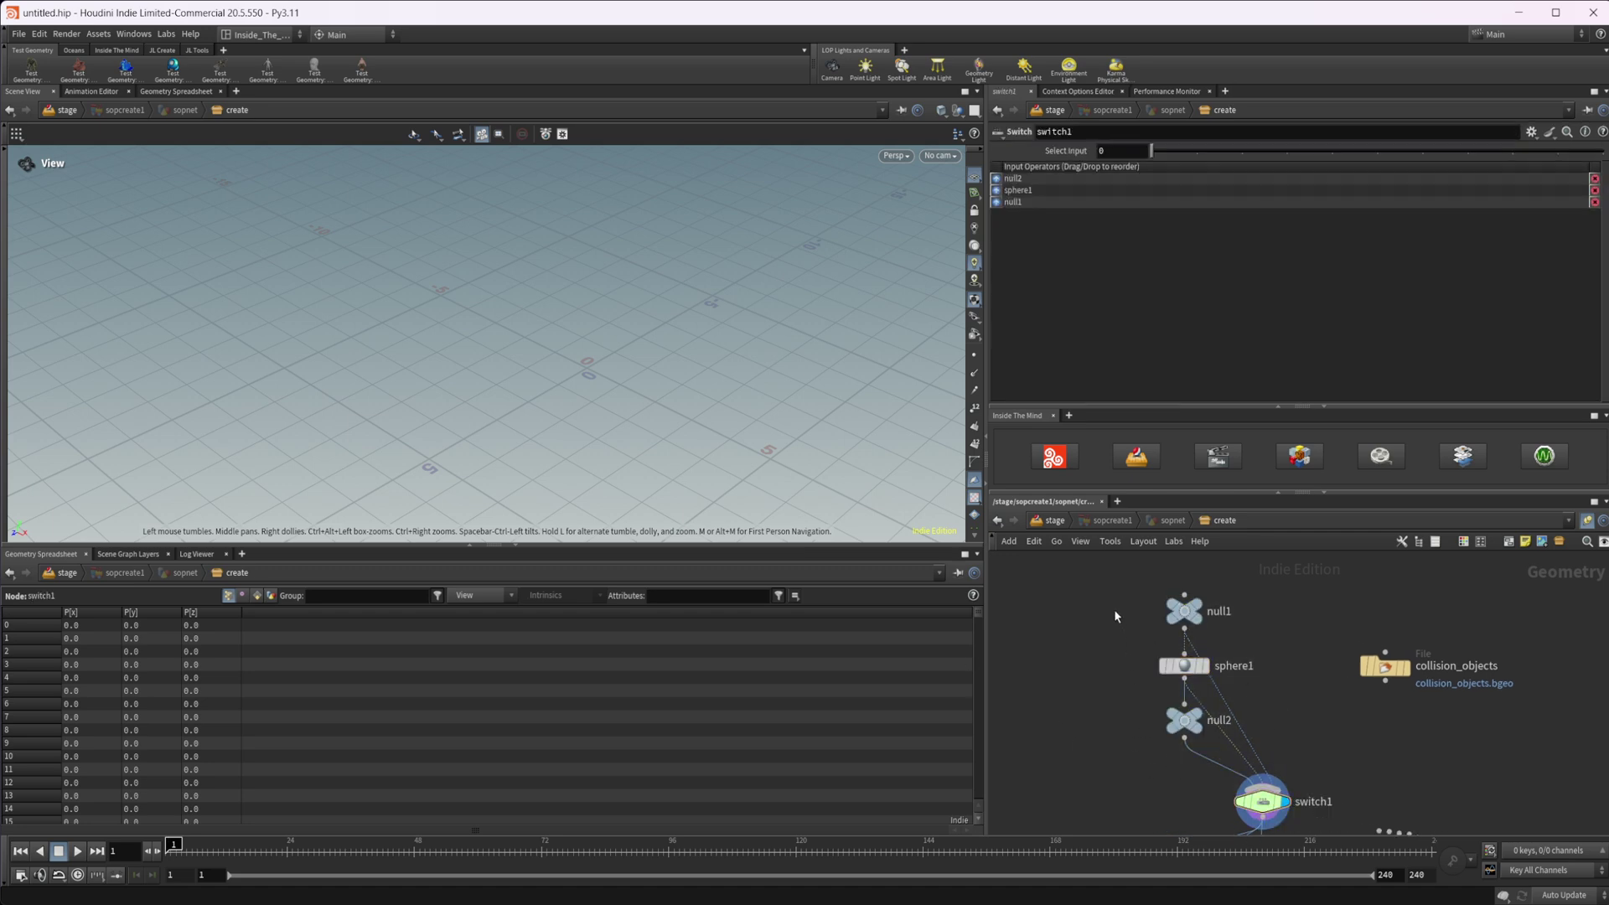
middle_click_drag(1308, 755, 1286, 725)
left_click(1250, 648)
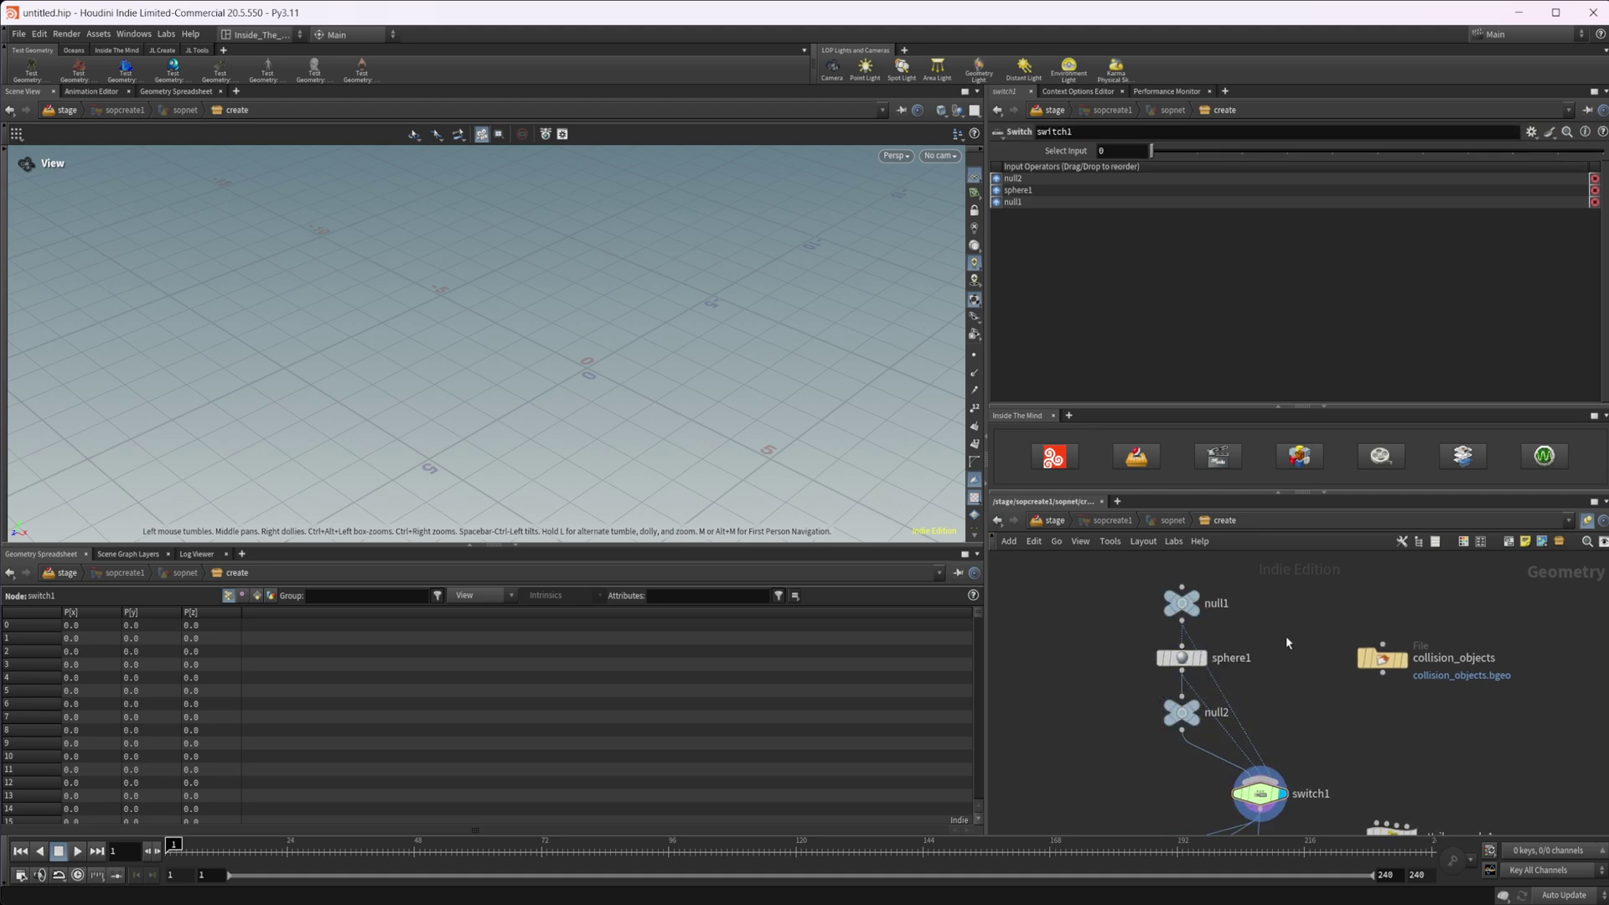
left_click_drag(1078, 609, 1243, 736)
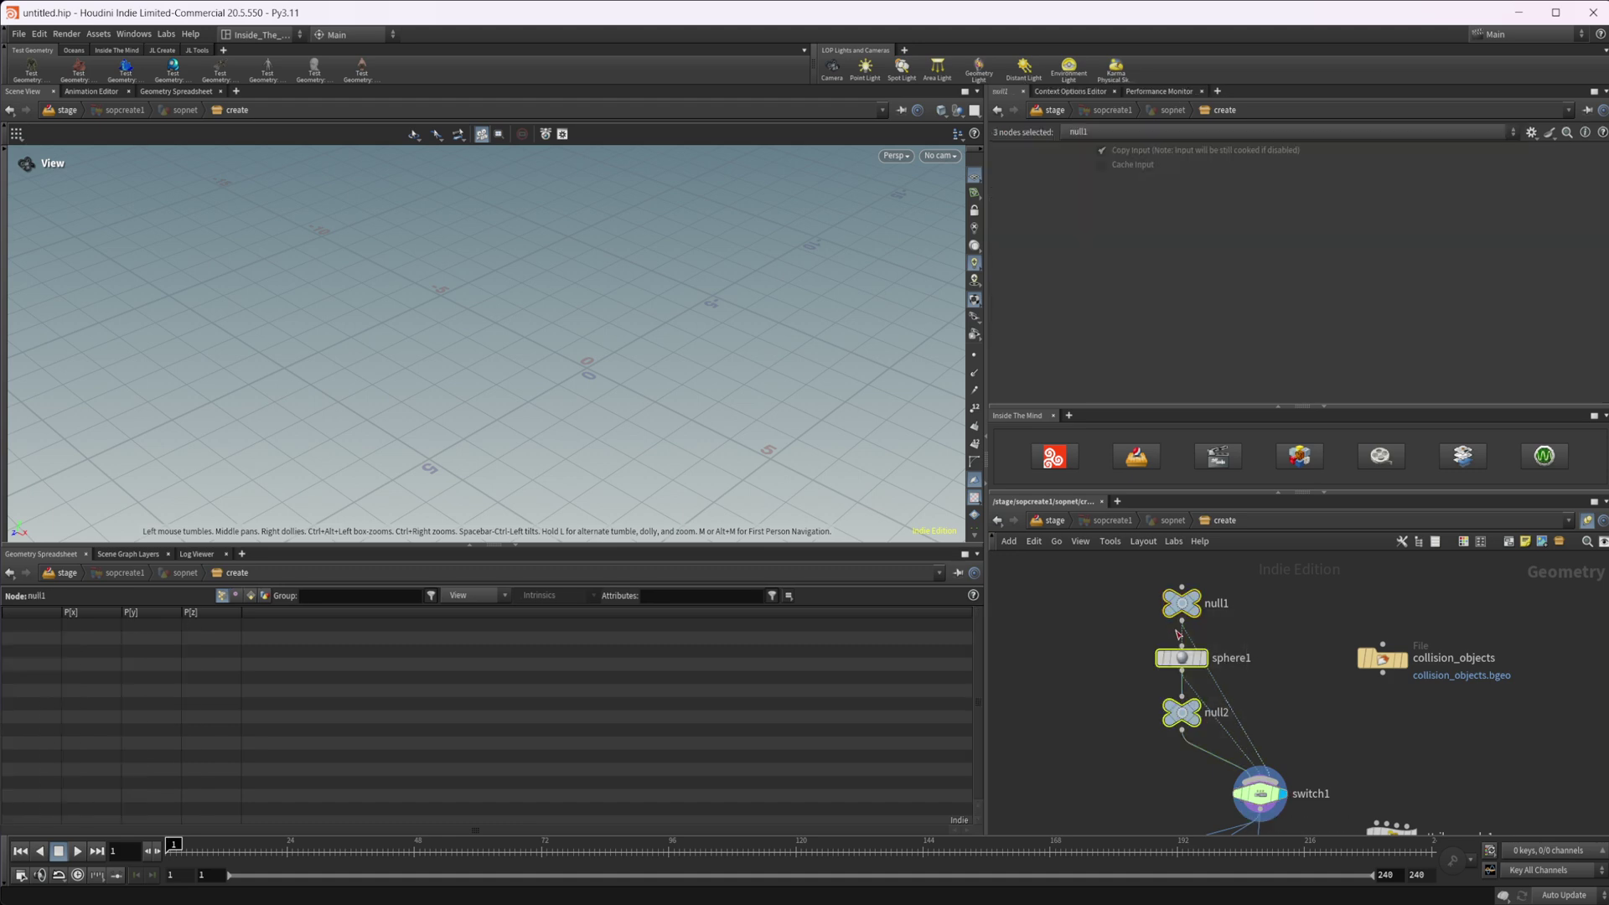
left_click(1267, 656)
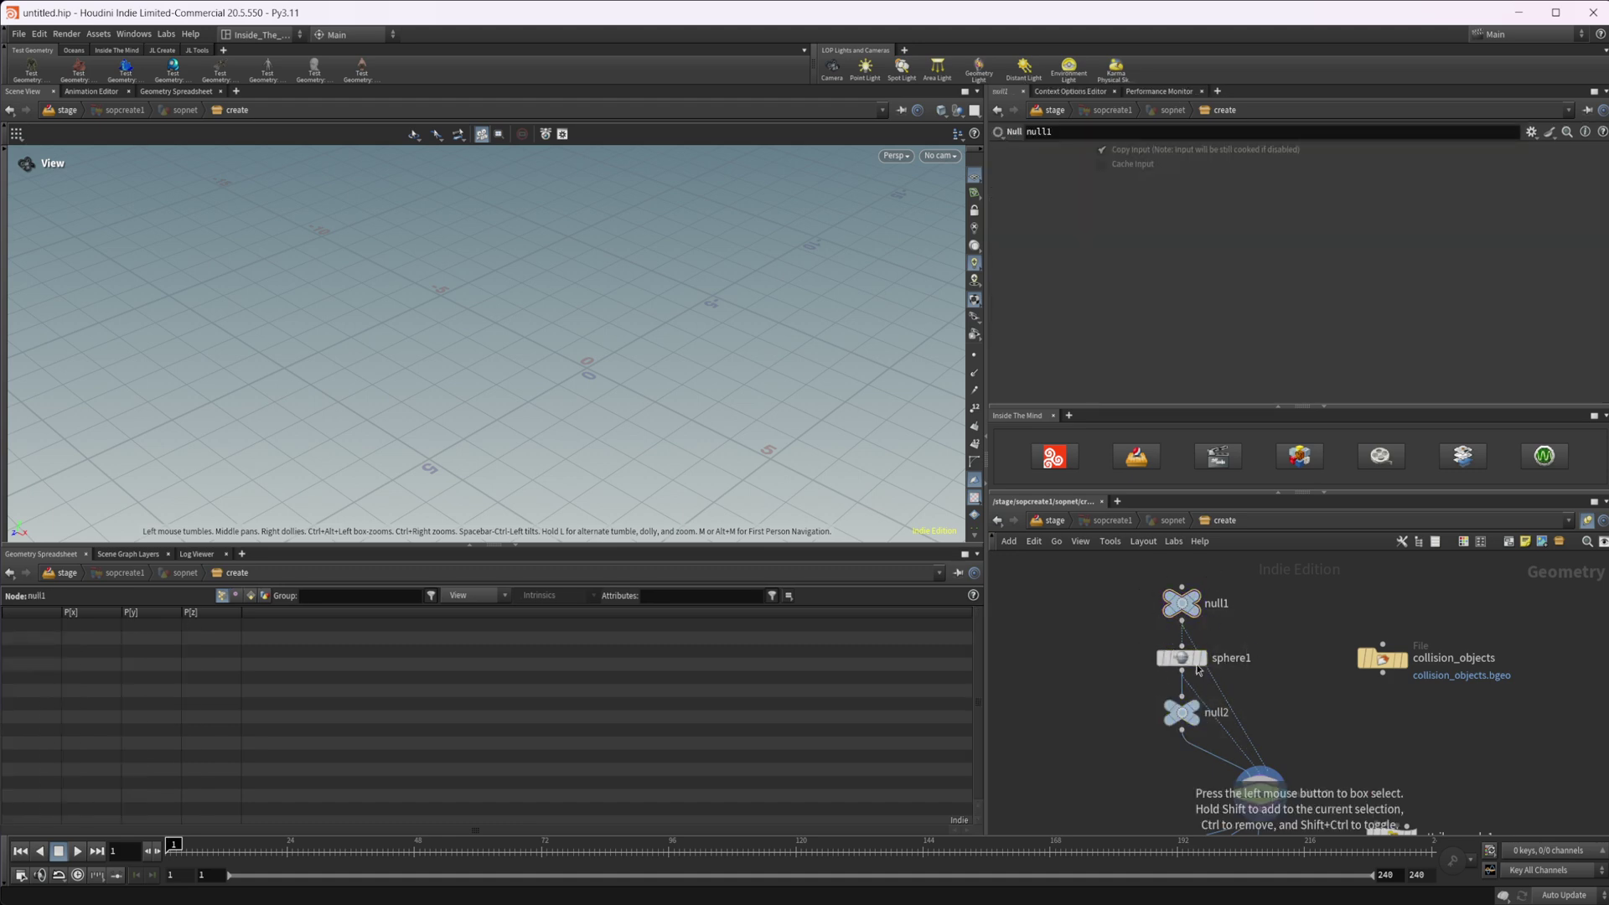
left_click_drag(1173, 656, 1456, 798)
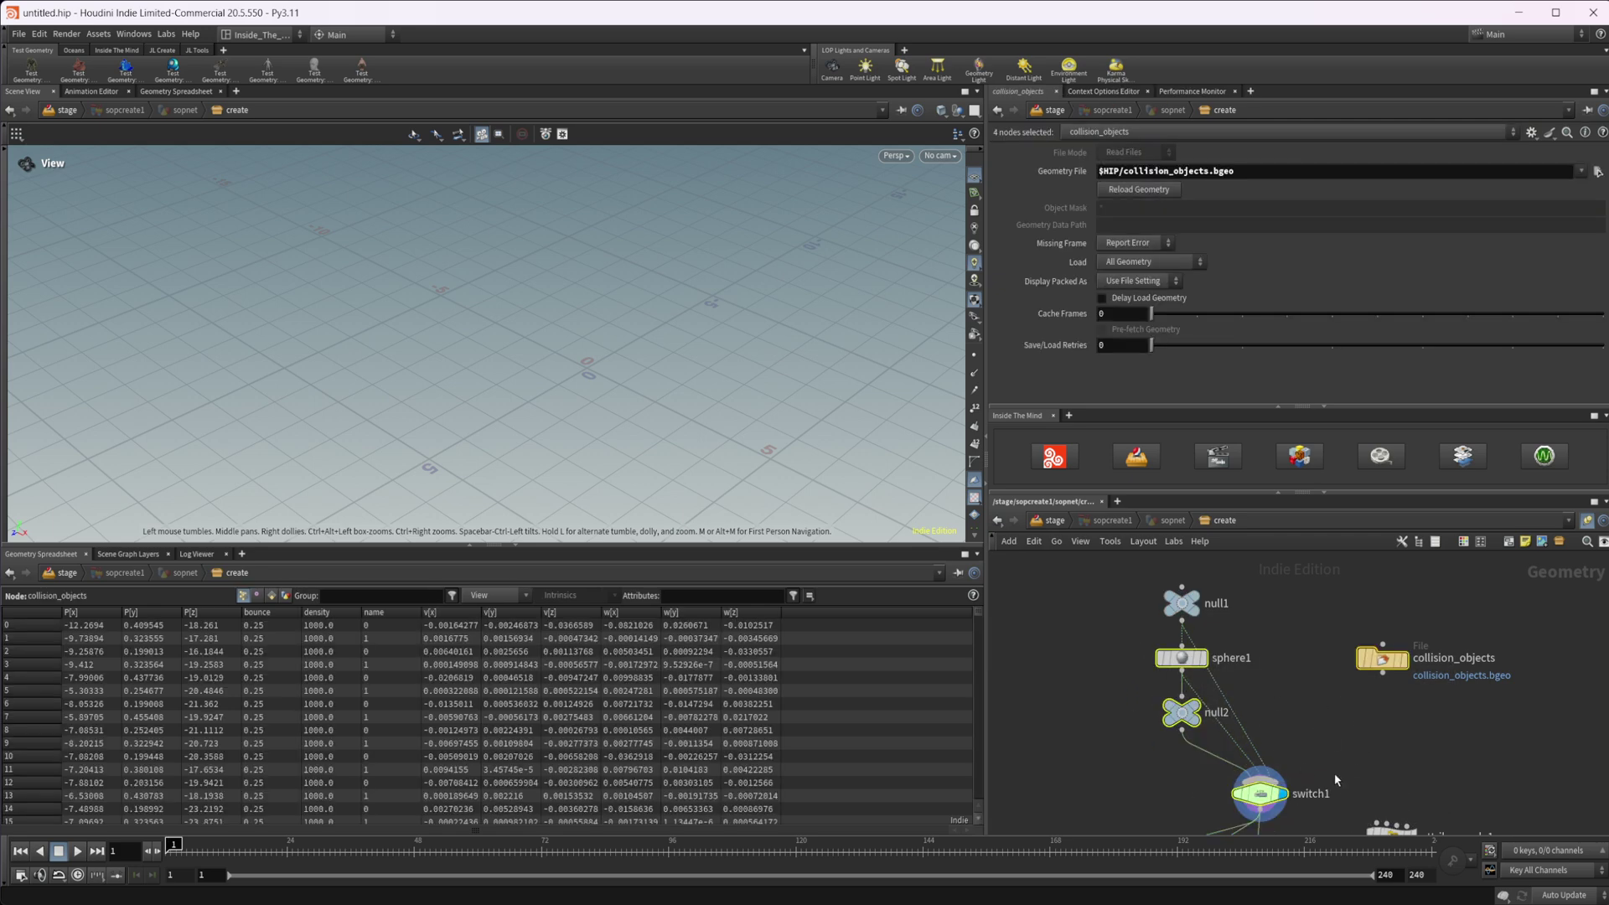
mouse_move(1190, 666)
left_click_drag(1190, 666, 1172, 670)
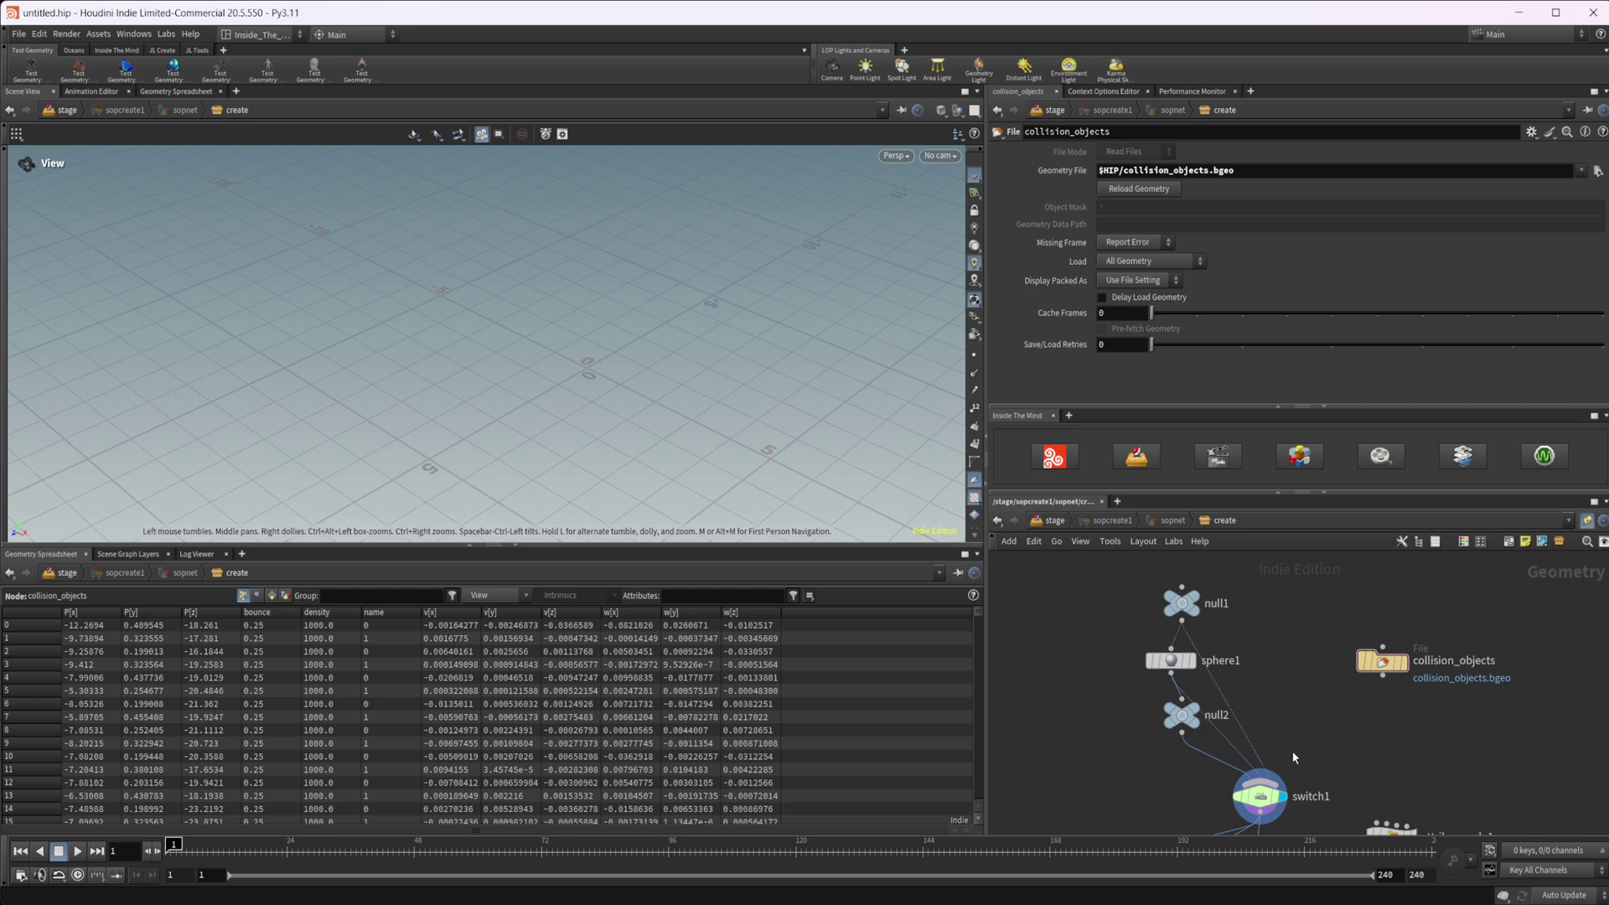
Move sphere1 between null1 and null2, directly above switch1
middle_click_drag(1255, 725, 1269, 725)
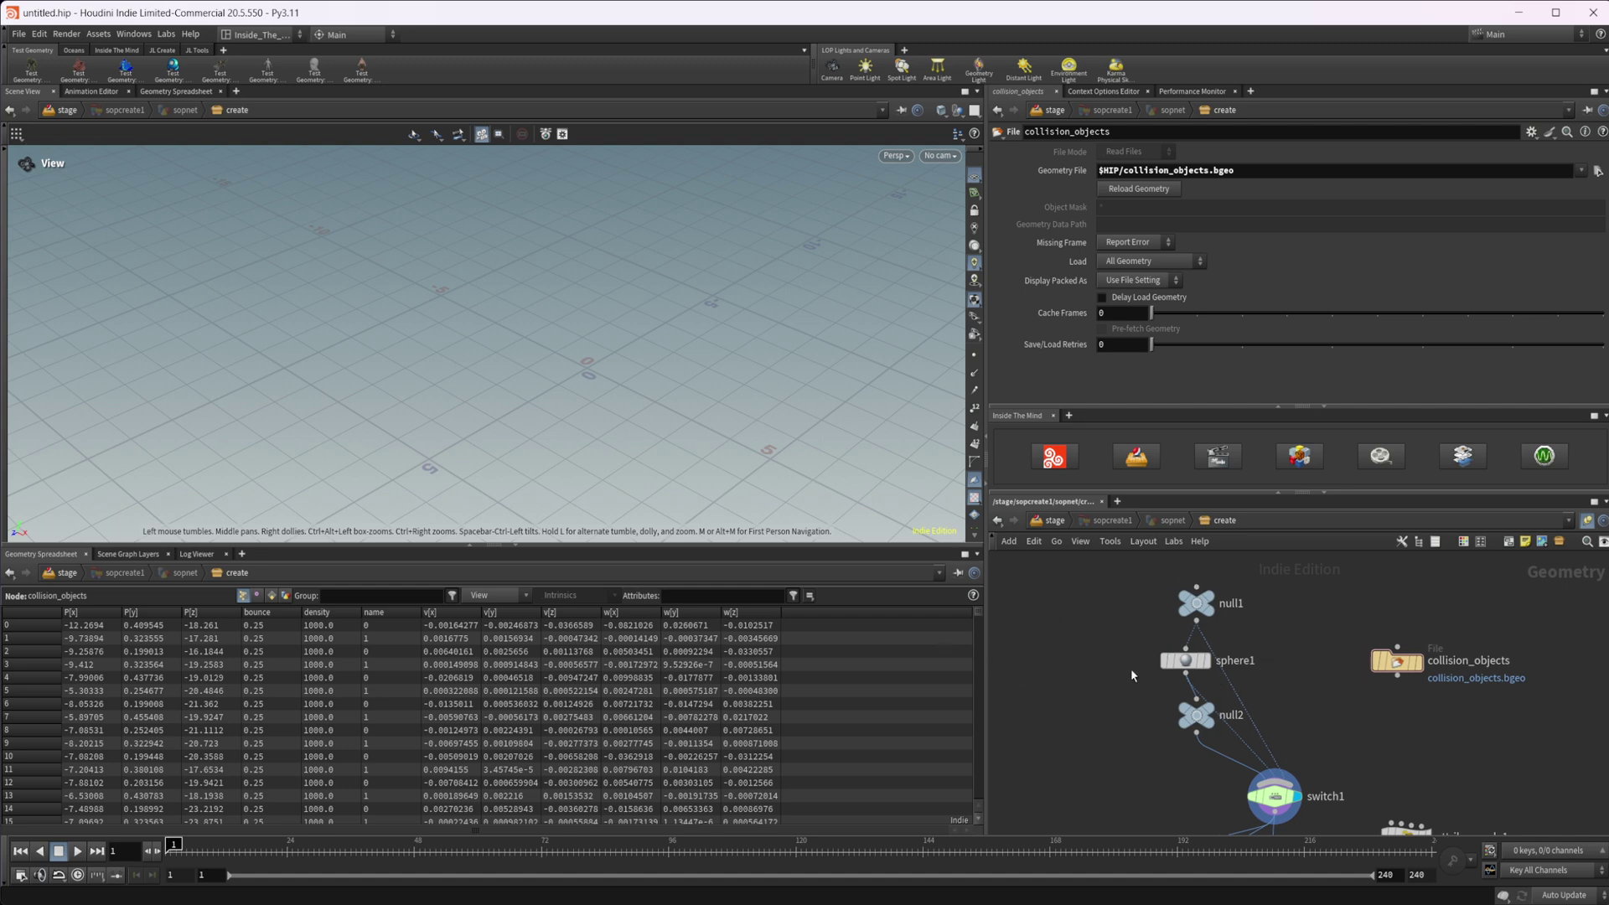
left_click_drag(1163, 665, 1473, 661)
middle_click_drag(1455, 697, 1131, 697)
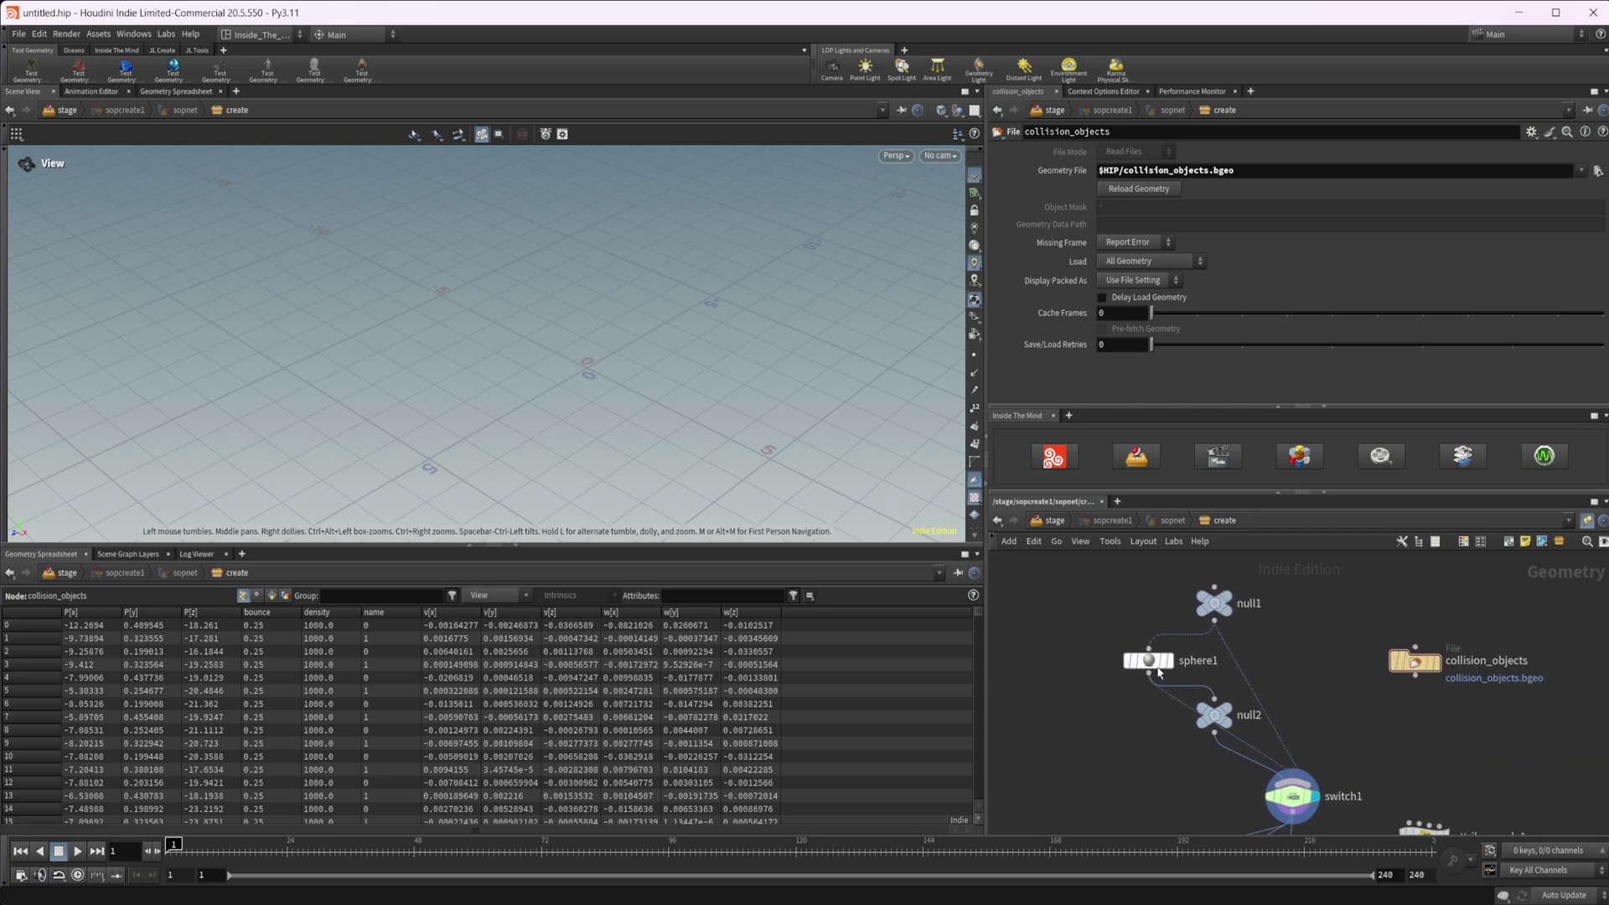
left_click_drag(1156, 672, 1194, 672)
Align null1, sphere1 and null2 with an A-drag, then move sphere1 into the vertical chain
left_click_drag(1132, 580, 1194, 712)
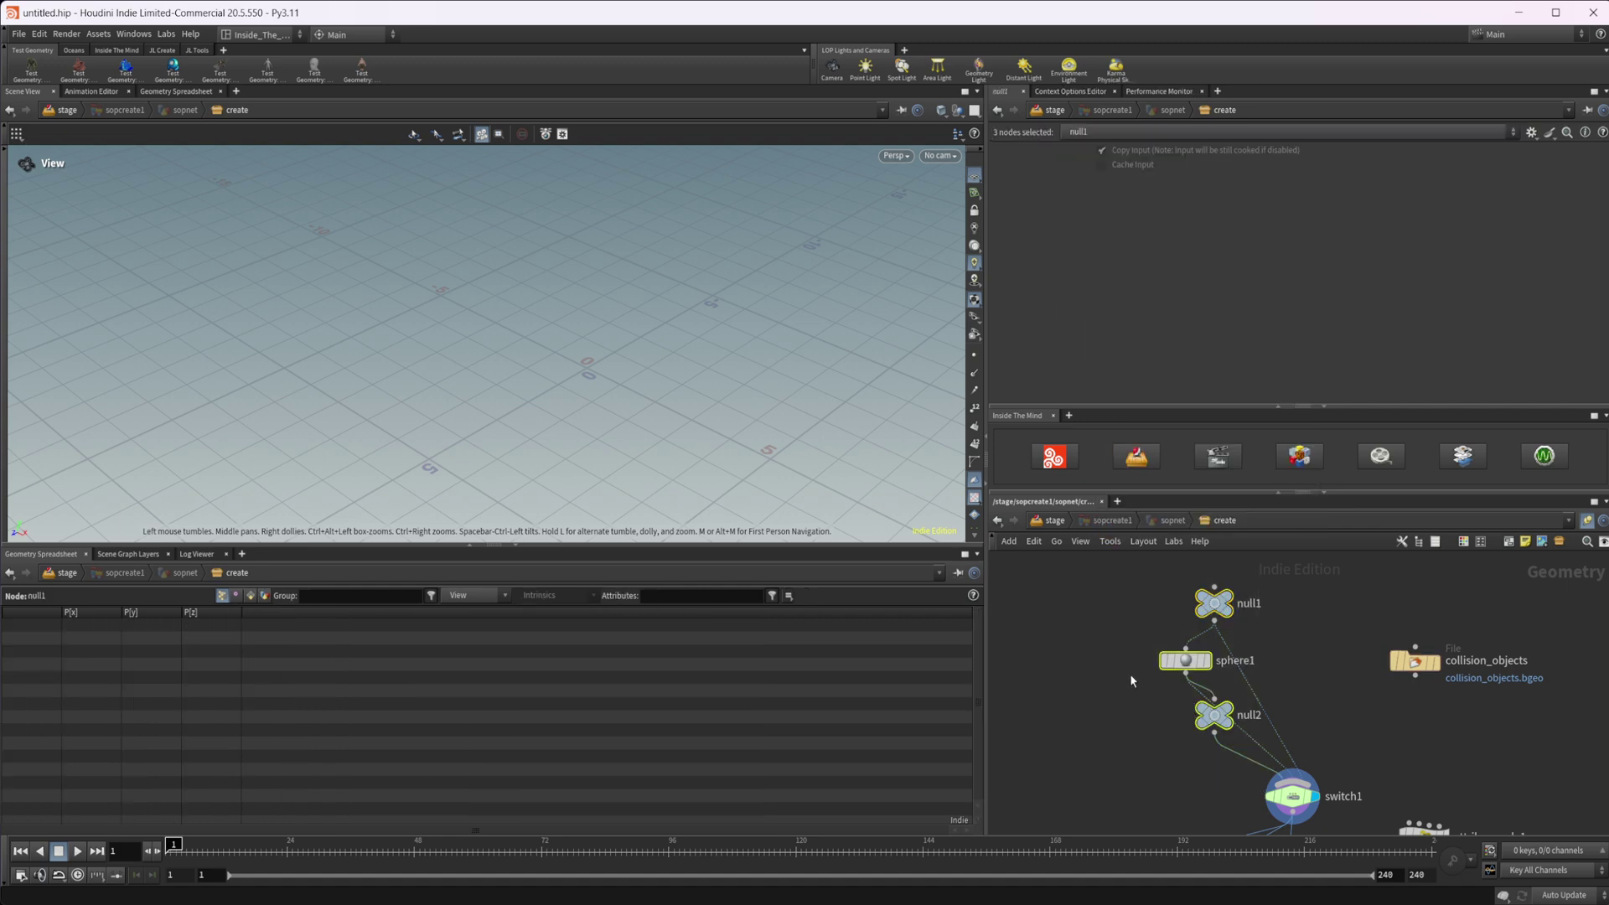
key("a")
left_click_drag(1131, 600, 1143, 715)
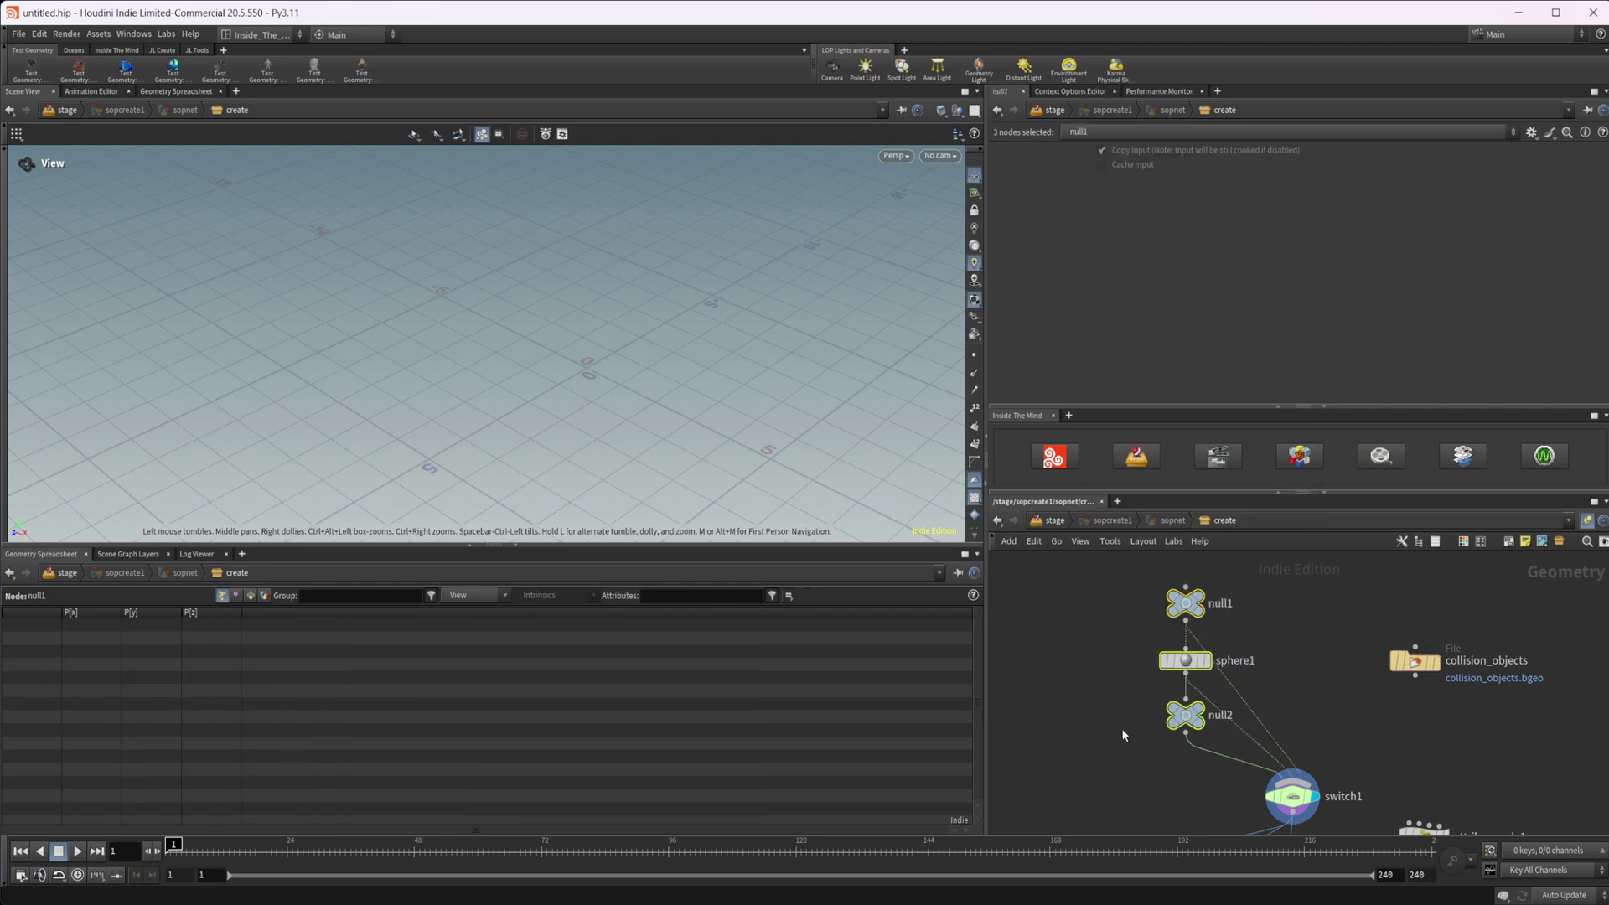
left_click(1315, 672)
left_click_drag(1184, 660, 1148, 660)
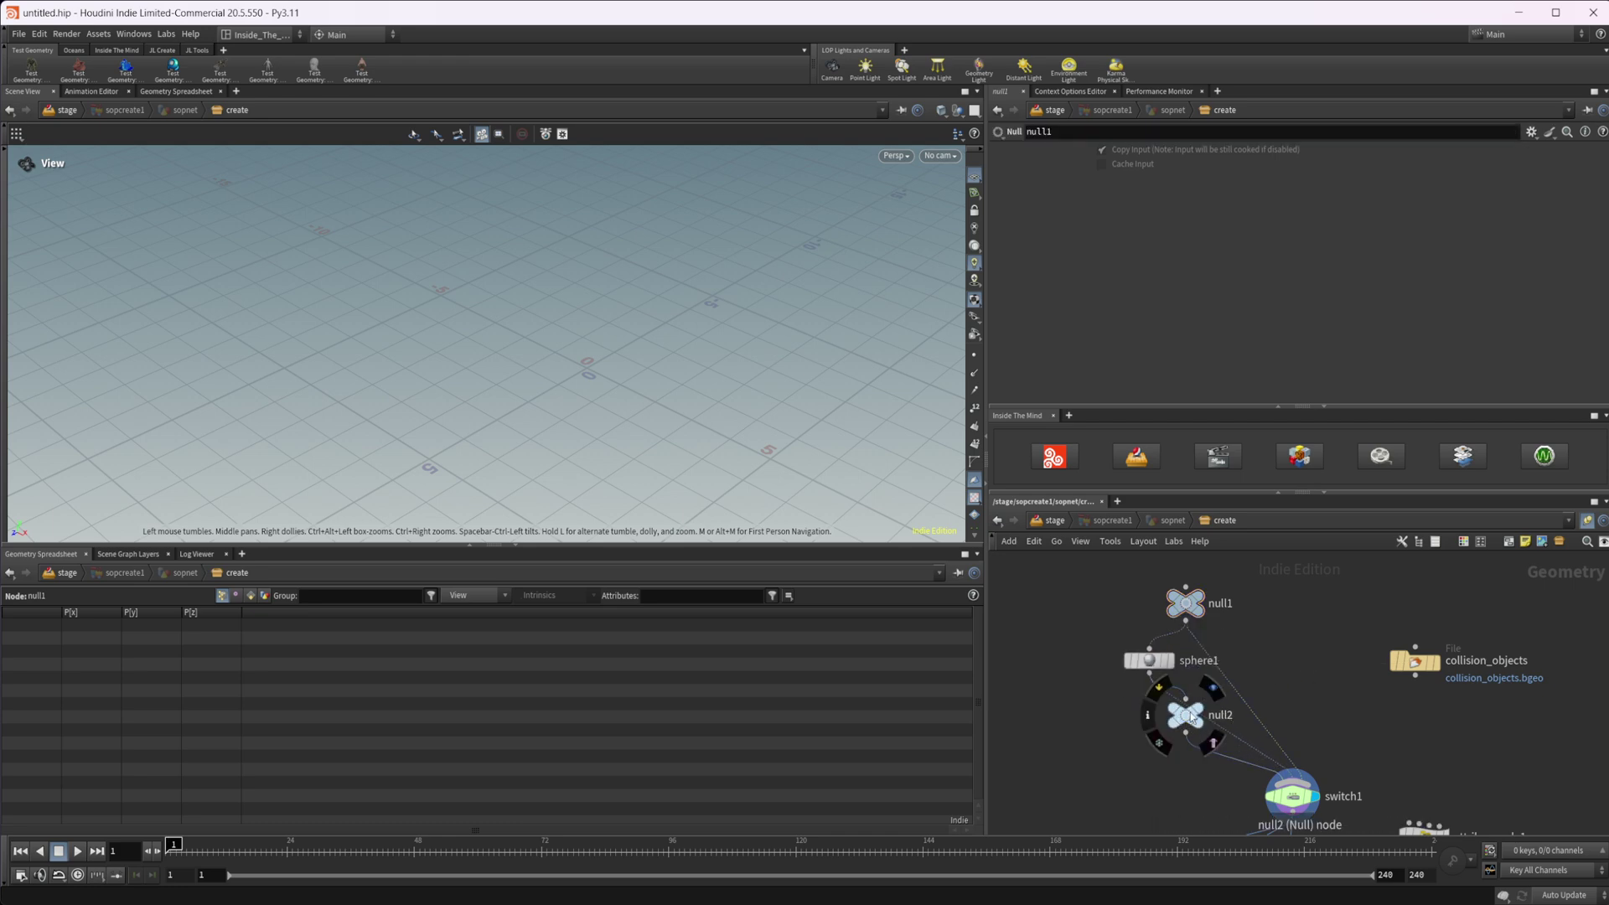
left_click_drag(1198, 718, 1173, 769)
left_click_drag(1152, 660, 1163, 714)
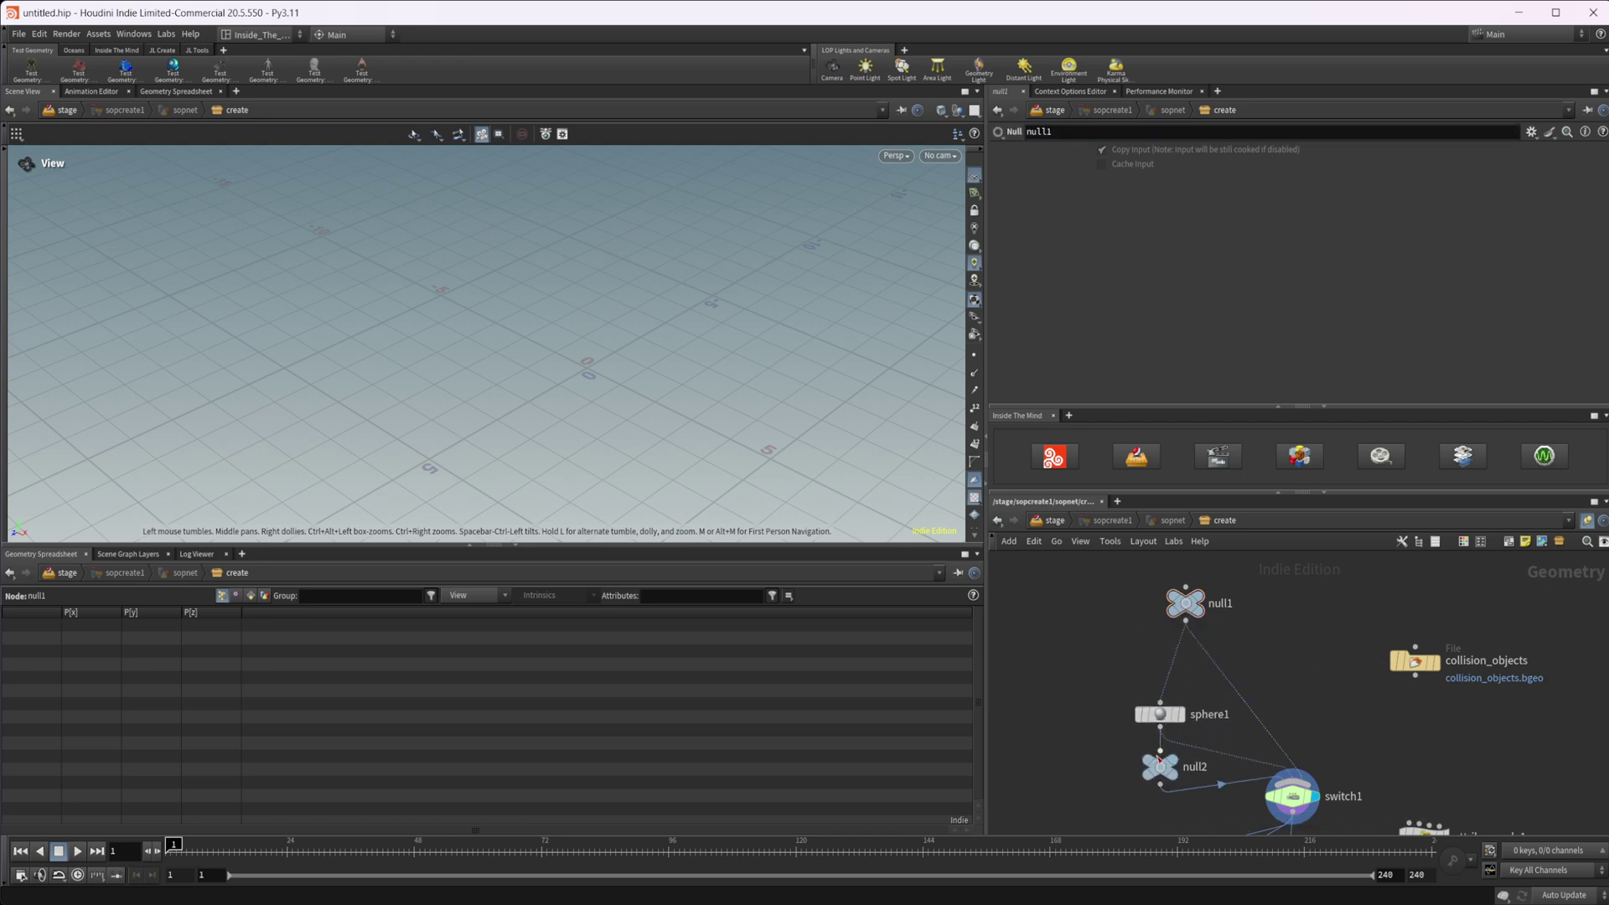
Reselect and realign the three nodes, then pull null2 out below the stack
left_click_drag(1108, 591, 1194, 787)
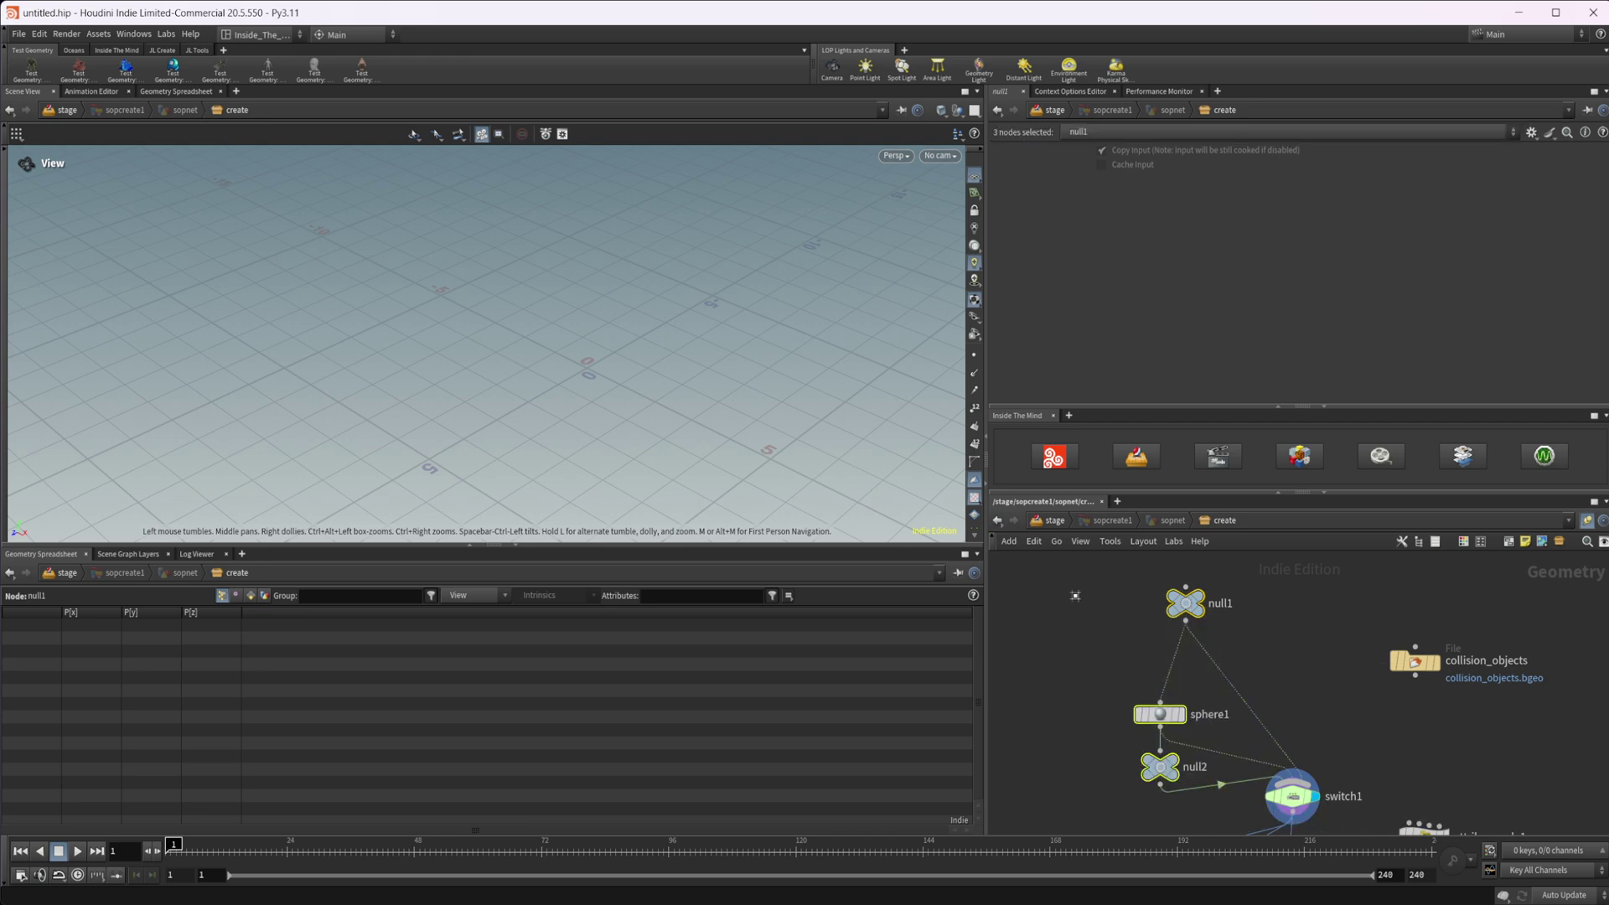
left_click_drag(1185, 603, 1161, 605)
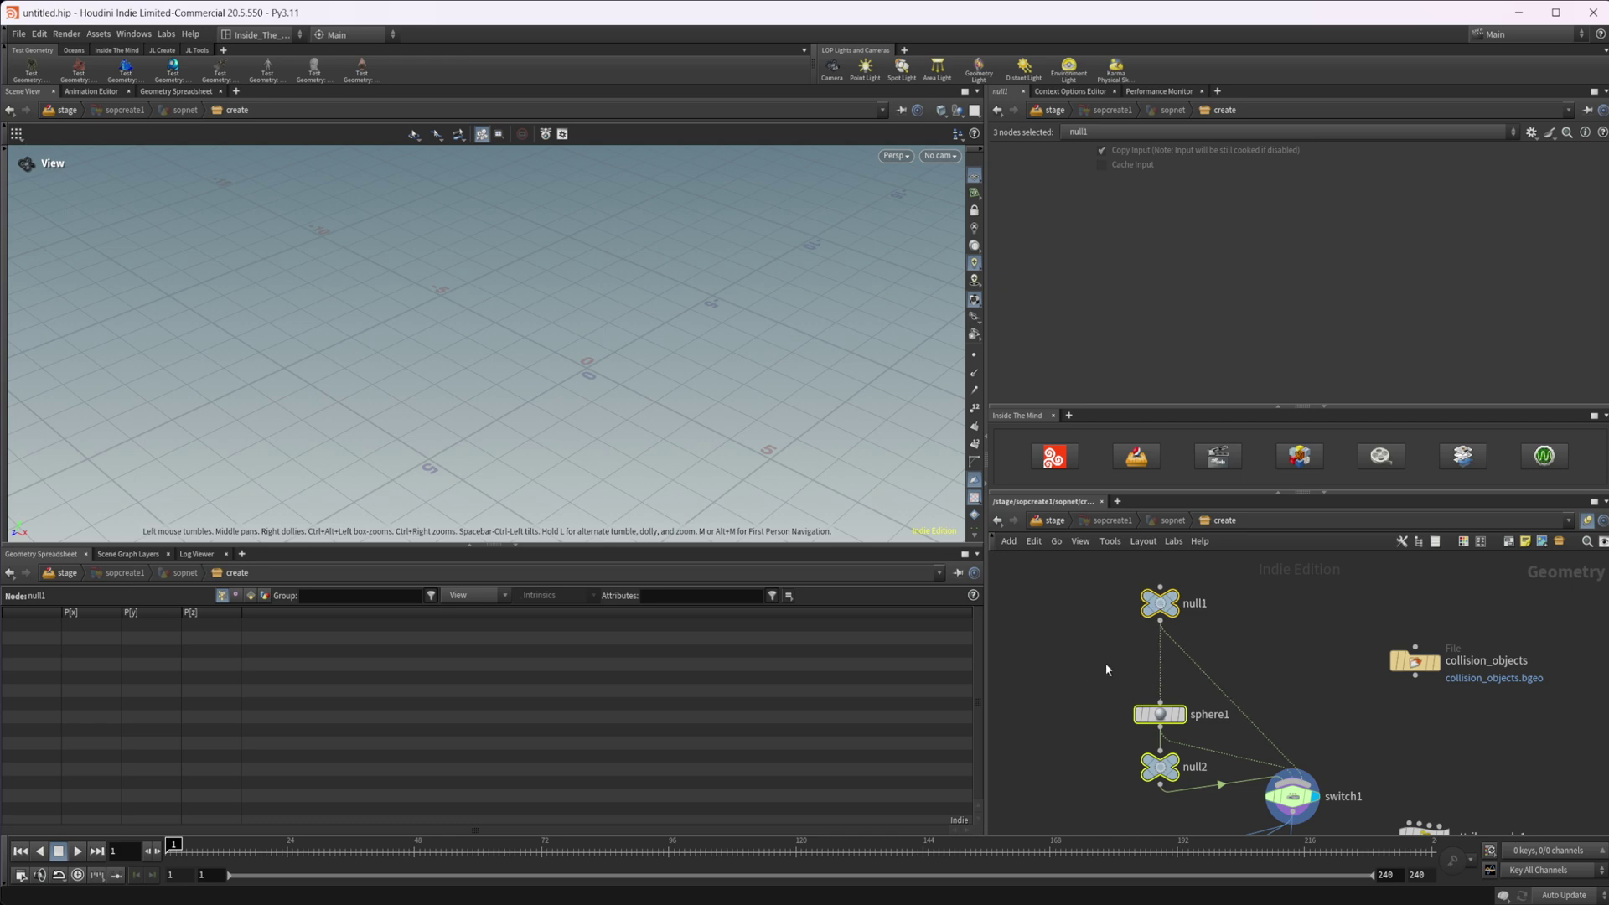
key("a")
left_click_drag(1106, 665, 1220, 660)
left_click(1352, 728)
left_click_drag(1157, 717, 1140, 776)
Snap null1 and null2 into sphere1's column and space sphere1 evenly between them
left_click_drag(1160, 718, 1215, 826)
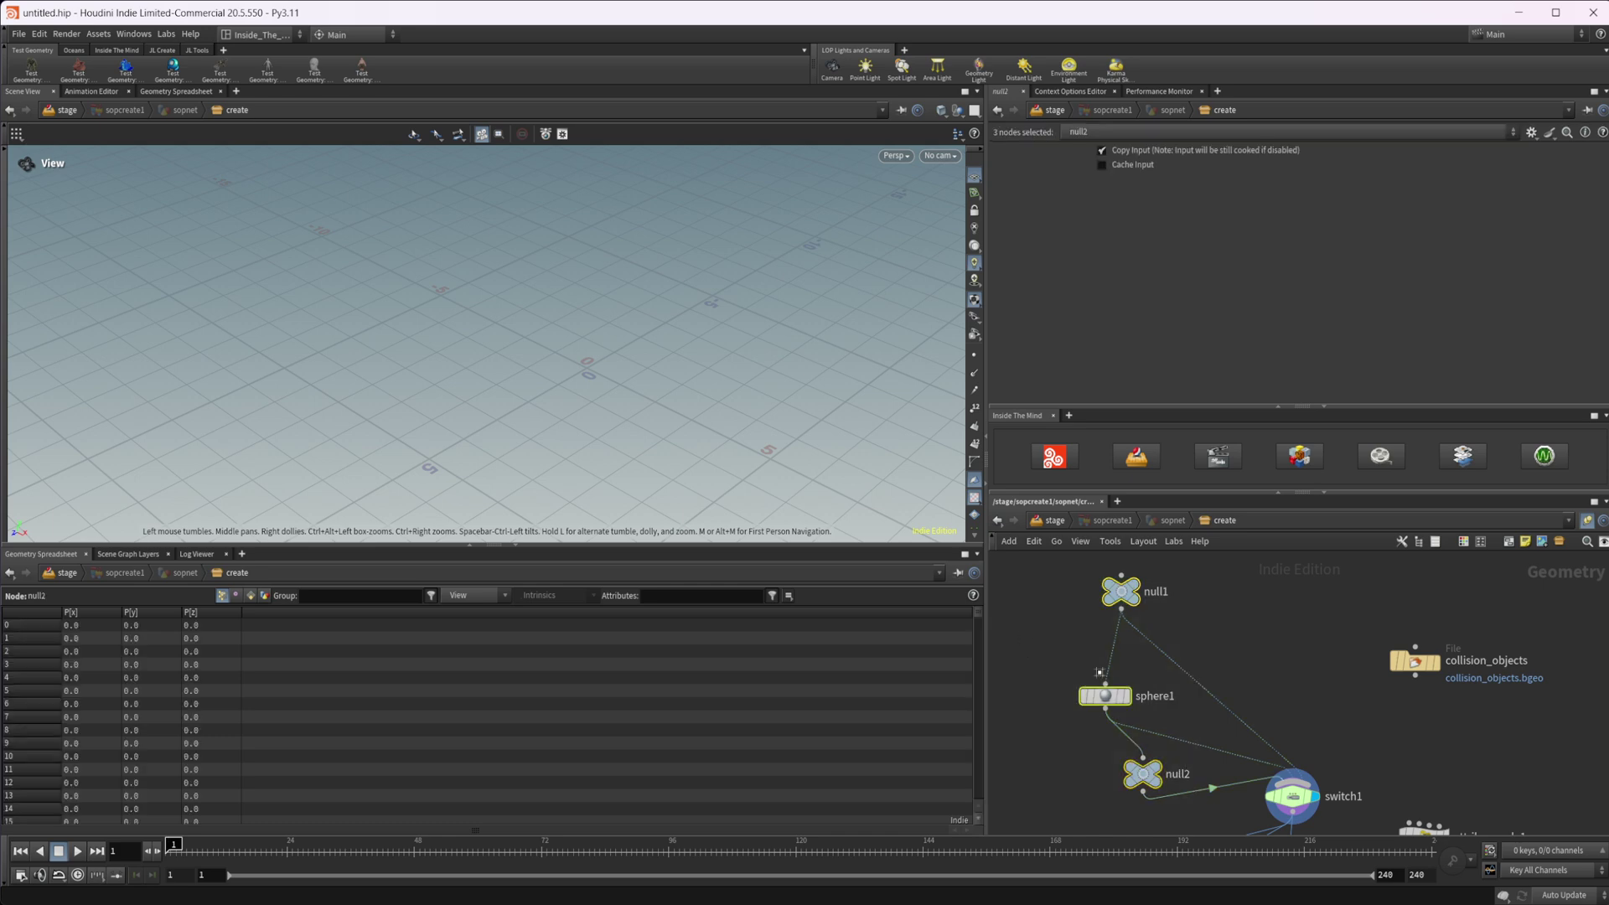
key("a")
left_click_drag(1059, 598, 1052, 798)
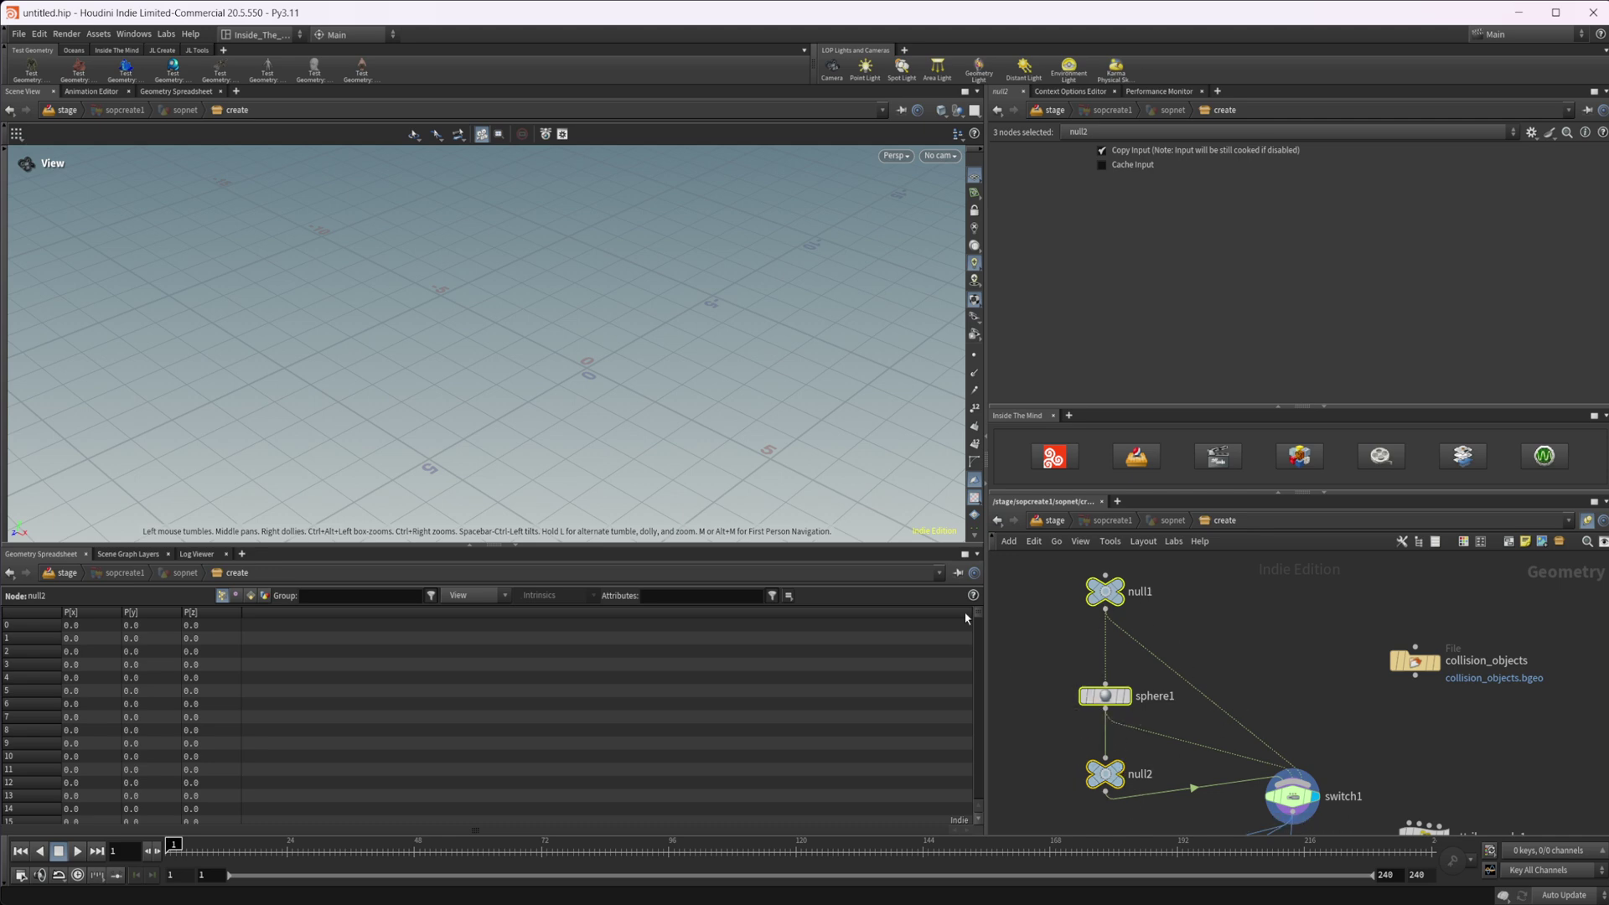
left_click_drag(1046, 619, 1049, 747, "shift")
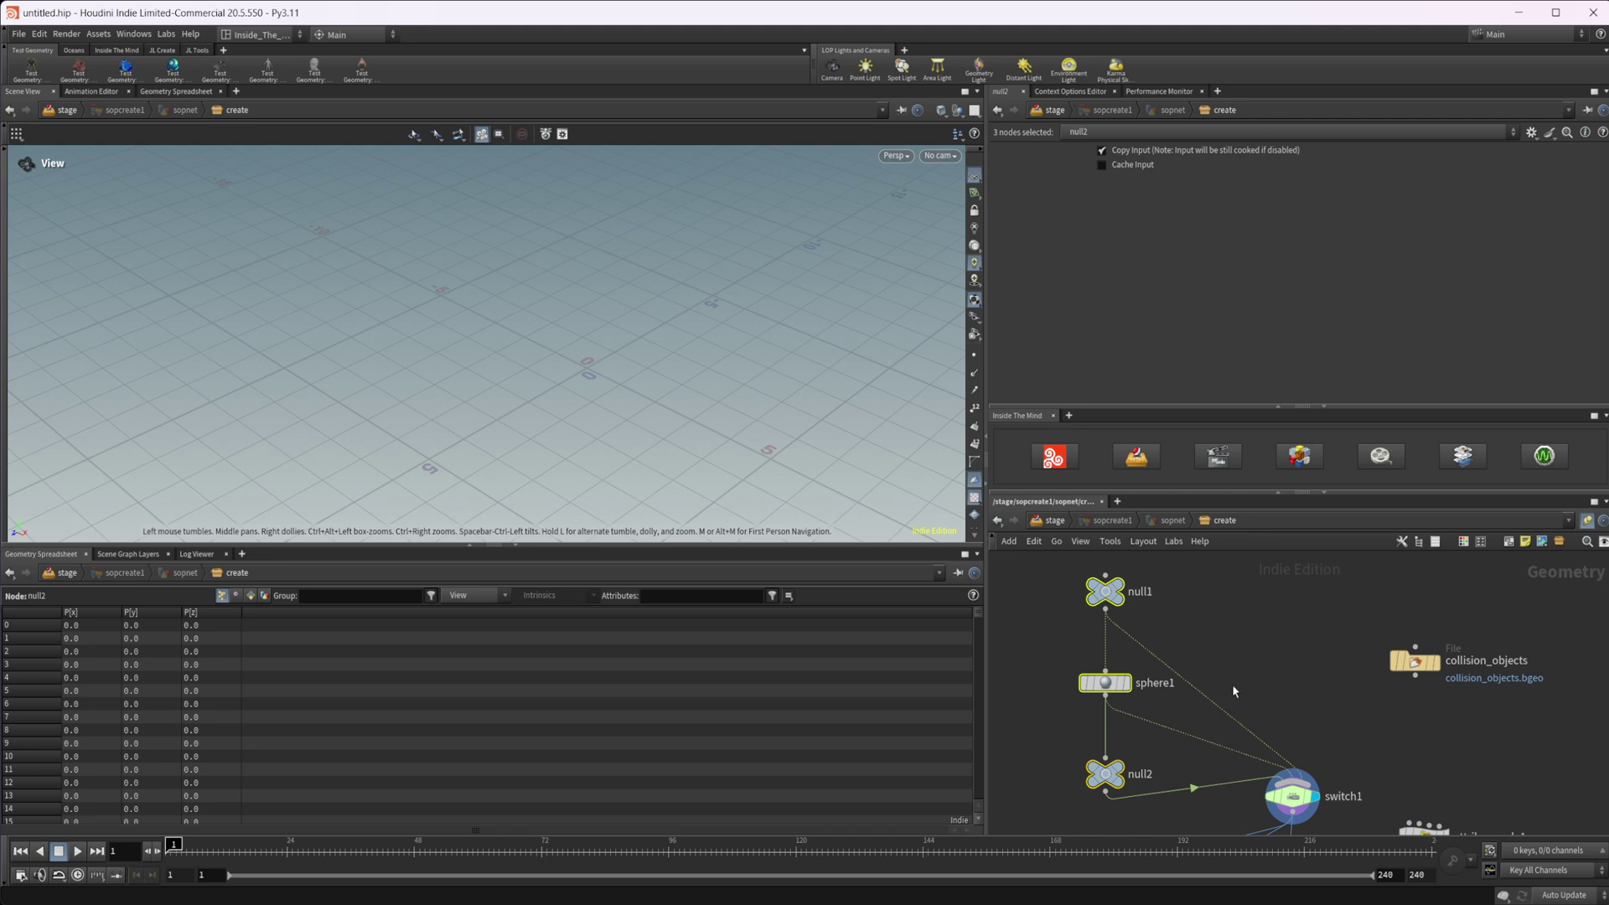
Select switch1 with its downstream nulls via Shift+D and move them slightly down
middle_click_drag(1287, 712, 1251, 678)
left_click(1259, 762)
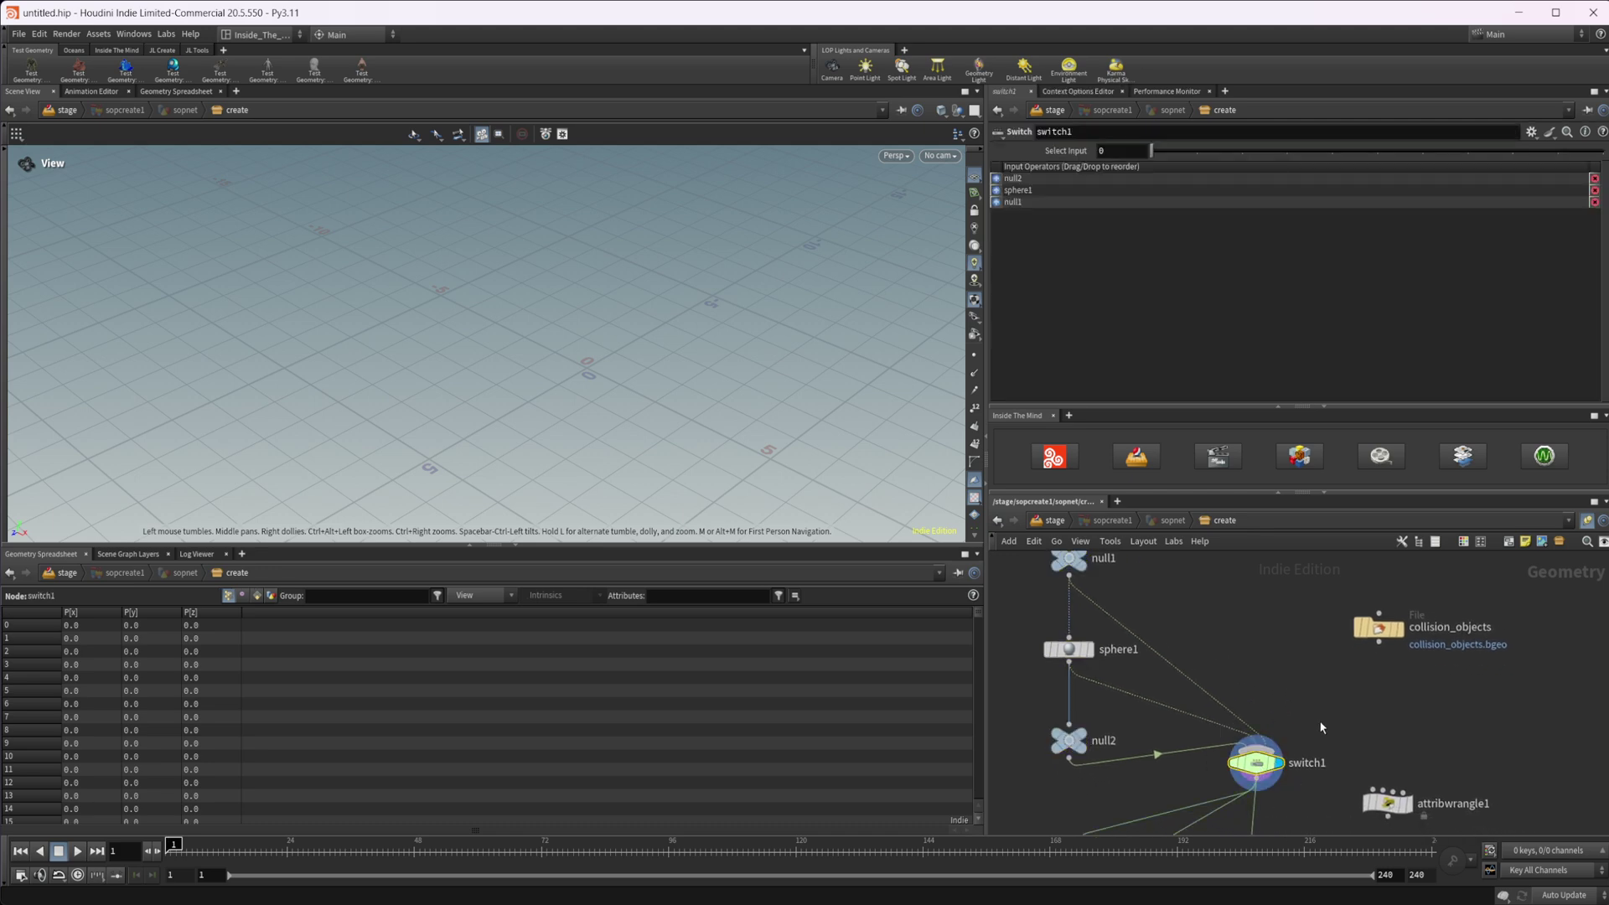
mouse_move(1263, 775)
left_click(1264, 775, "shift")
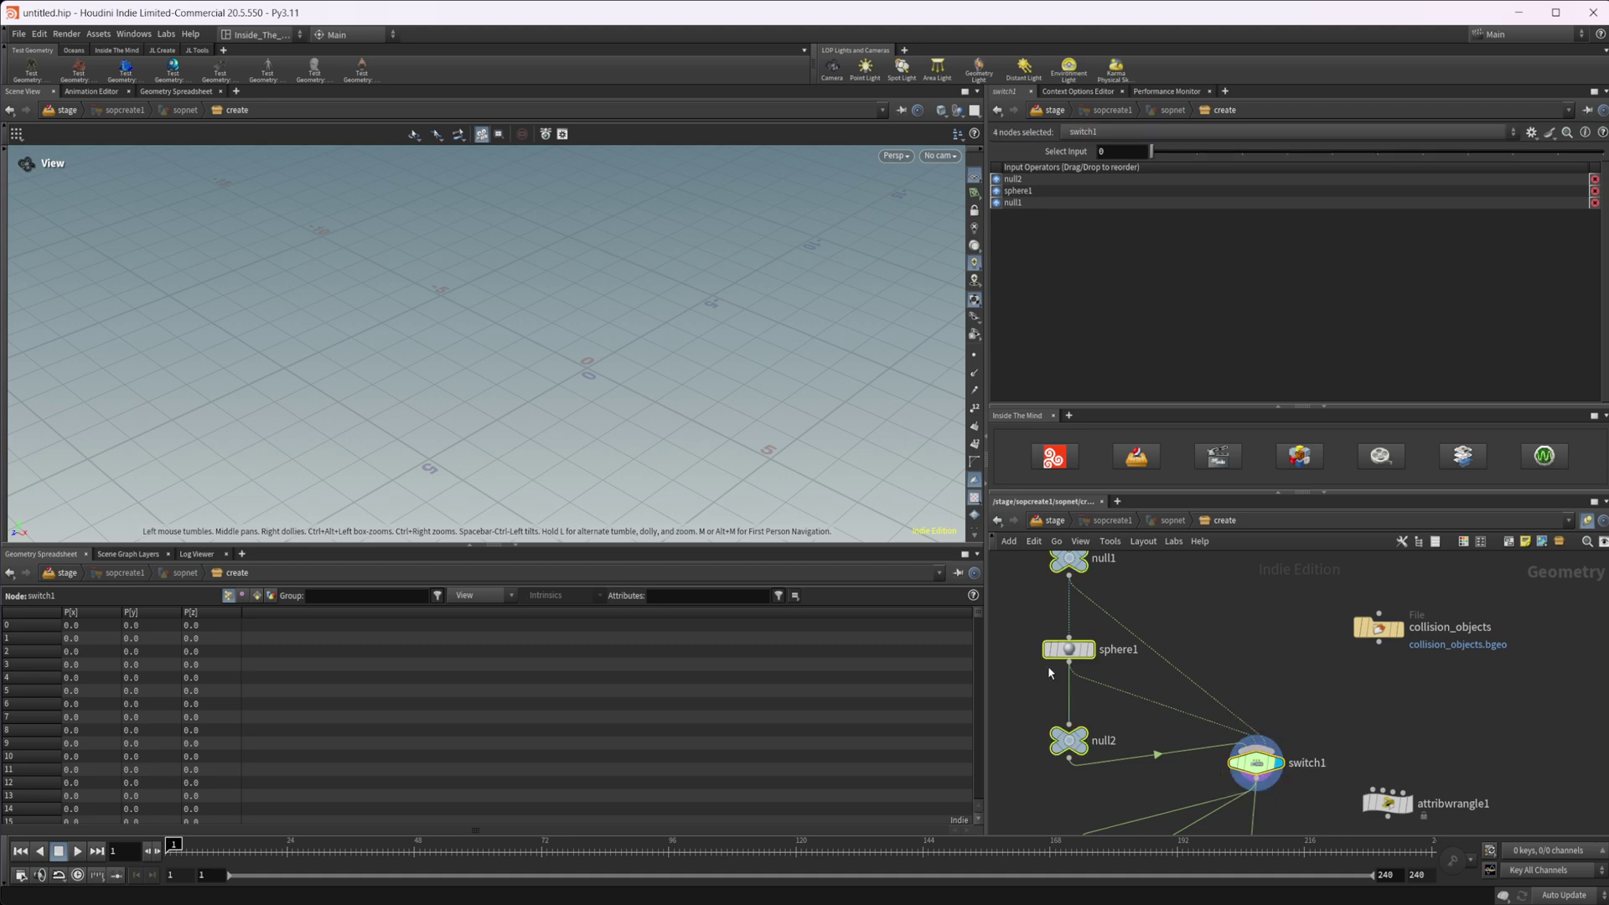
middle_click_drag(1213, 734, 1202, 678)
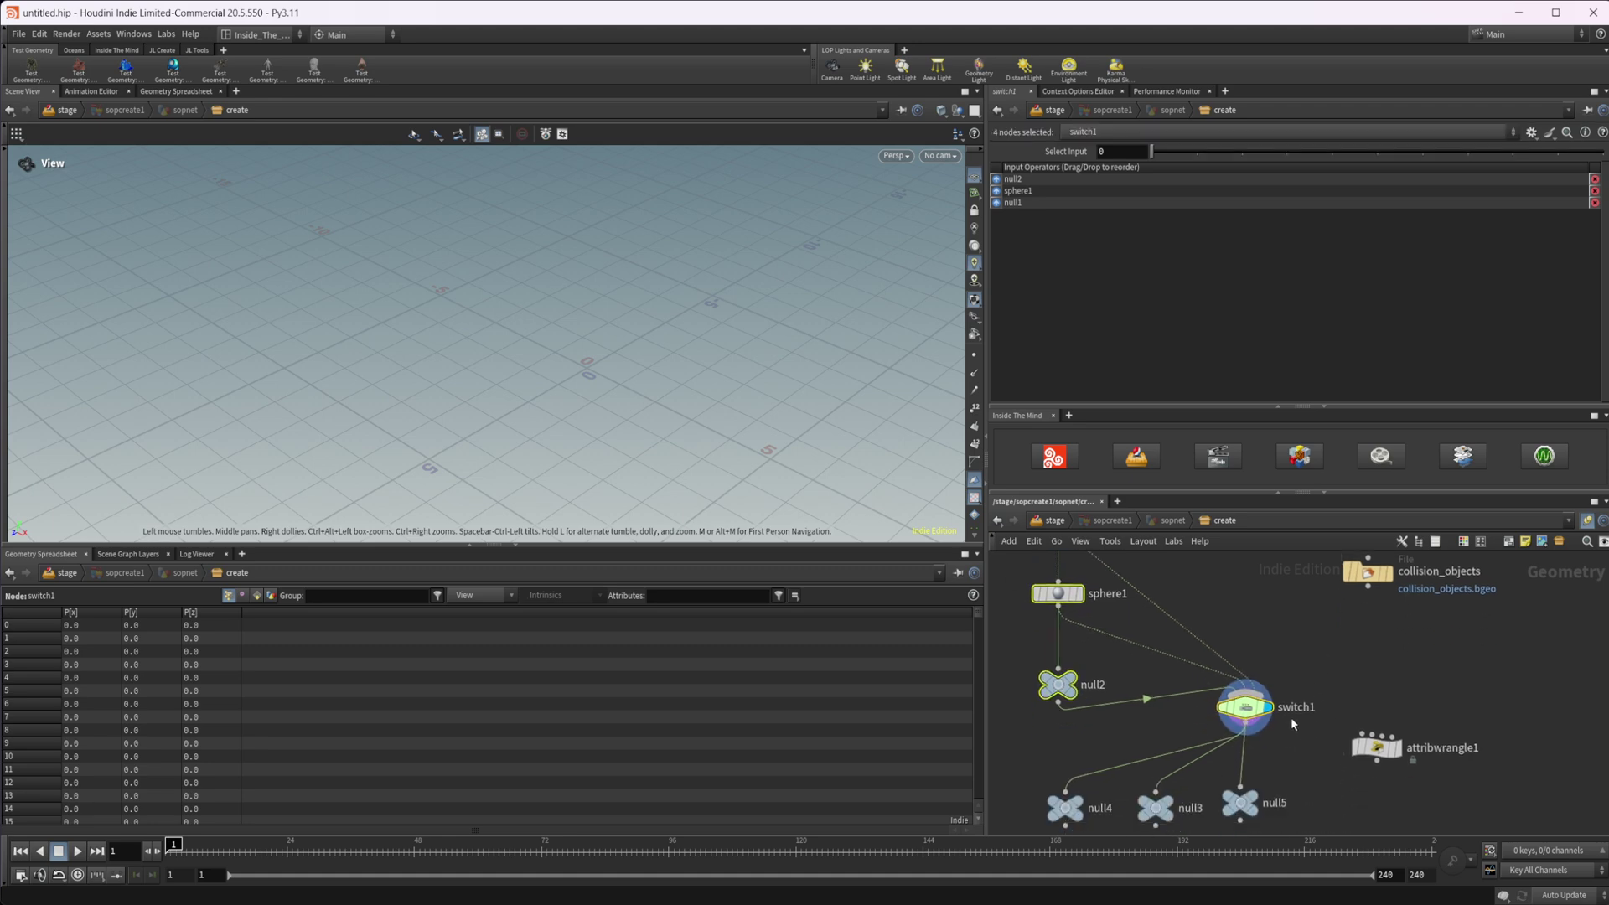
mouse_move(1254, 714)
key("shift+d")
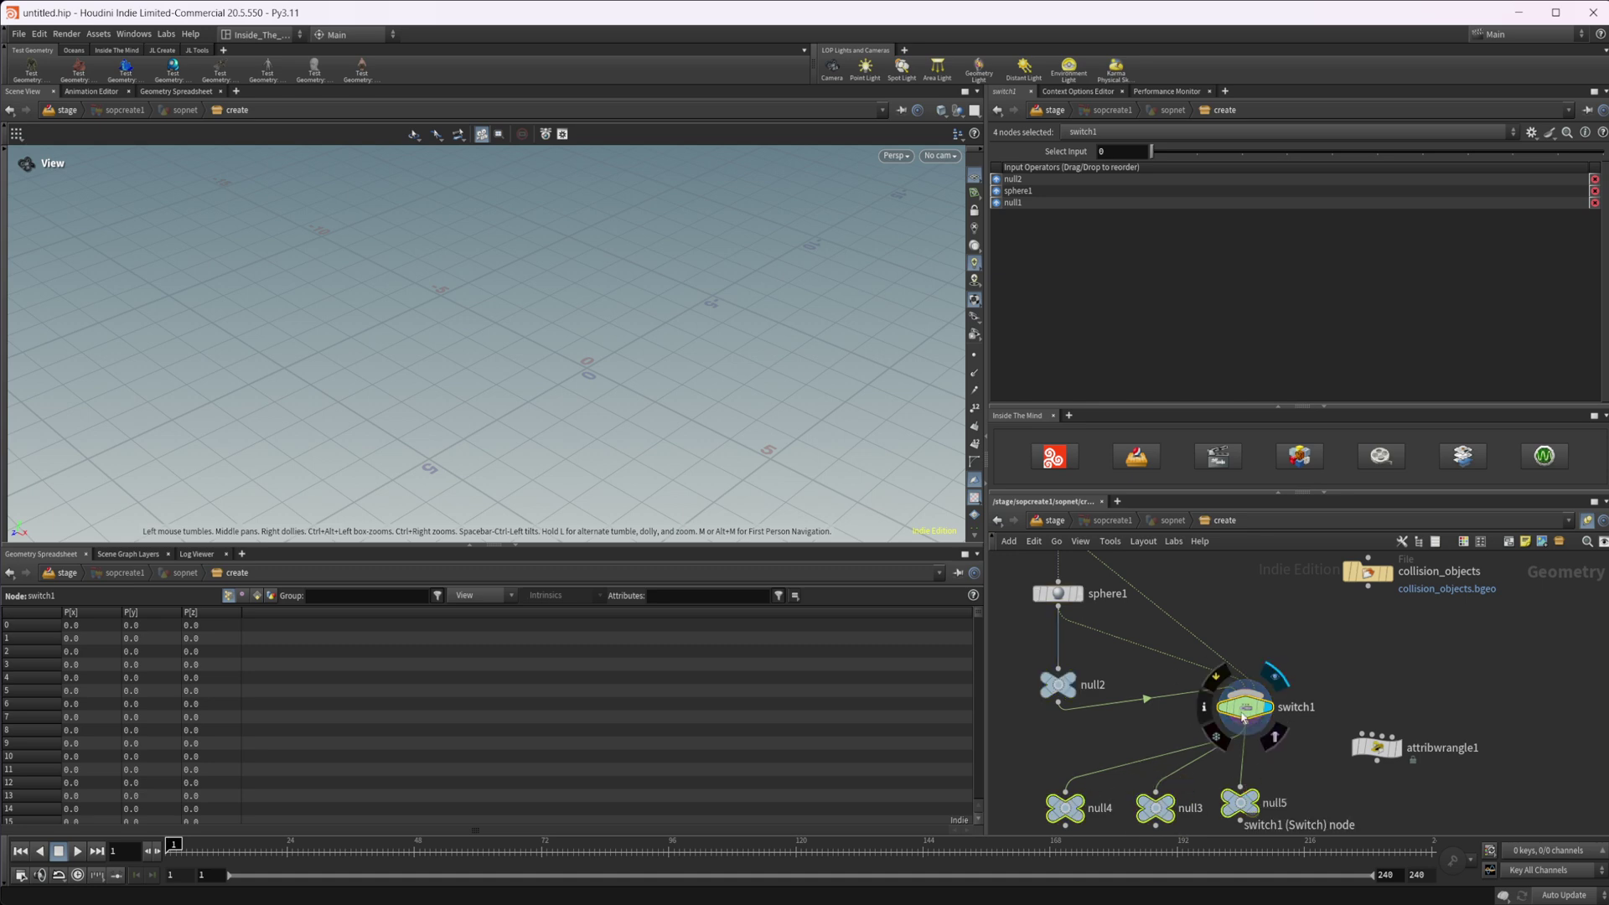
left_click_drag(1245, 718, 1240, 731)
Select switch1 with all its connected nodes, shift the group left, then deselect
middle_click_drag(1290, 673, 1299, 665)
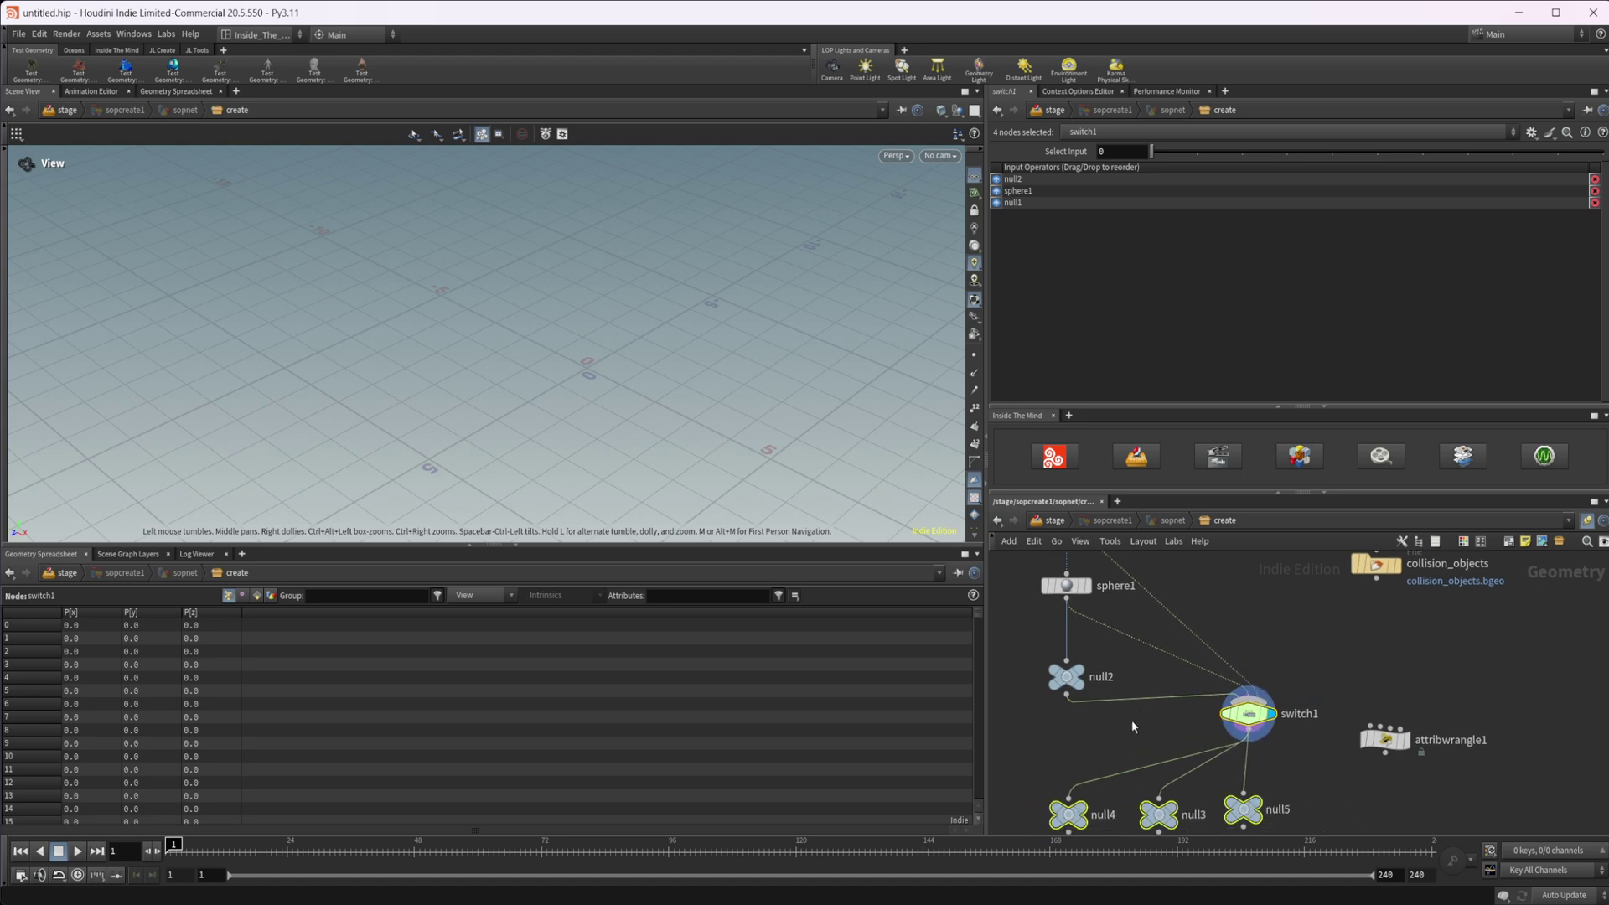
middle_click_drag(1137, 727, 1132, 753)
mouse_move(1246, 748)
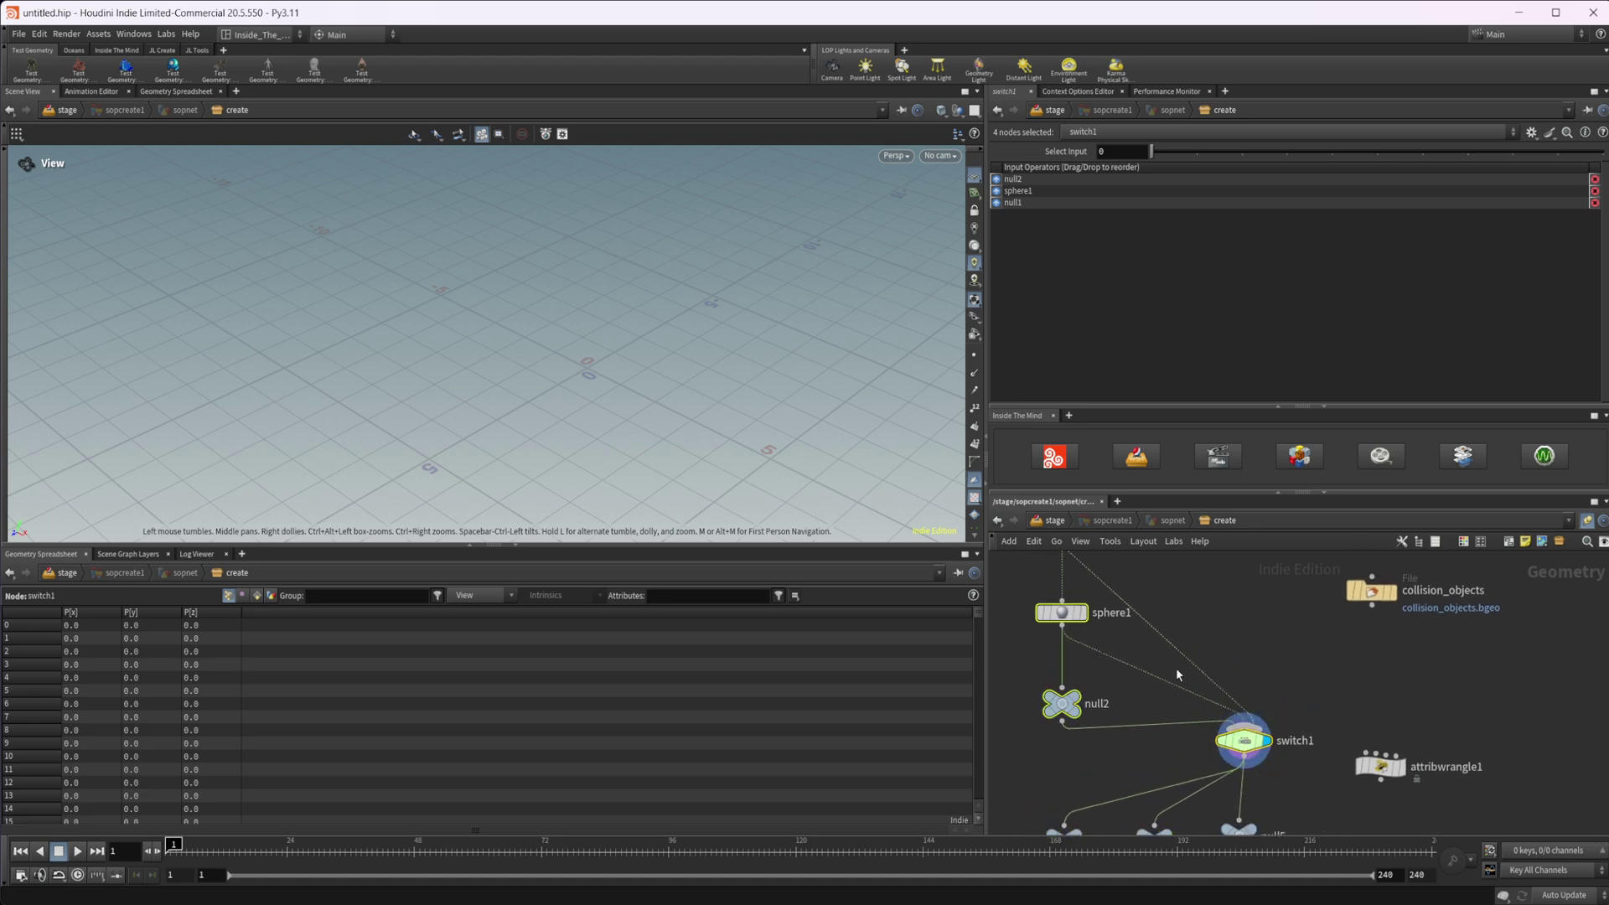
middle_click_drag(1166, 665, 1193, 712)
scroll(1173, 662, "down", 1)
middle_click_drag(1272, 779, 1261, 723)
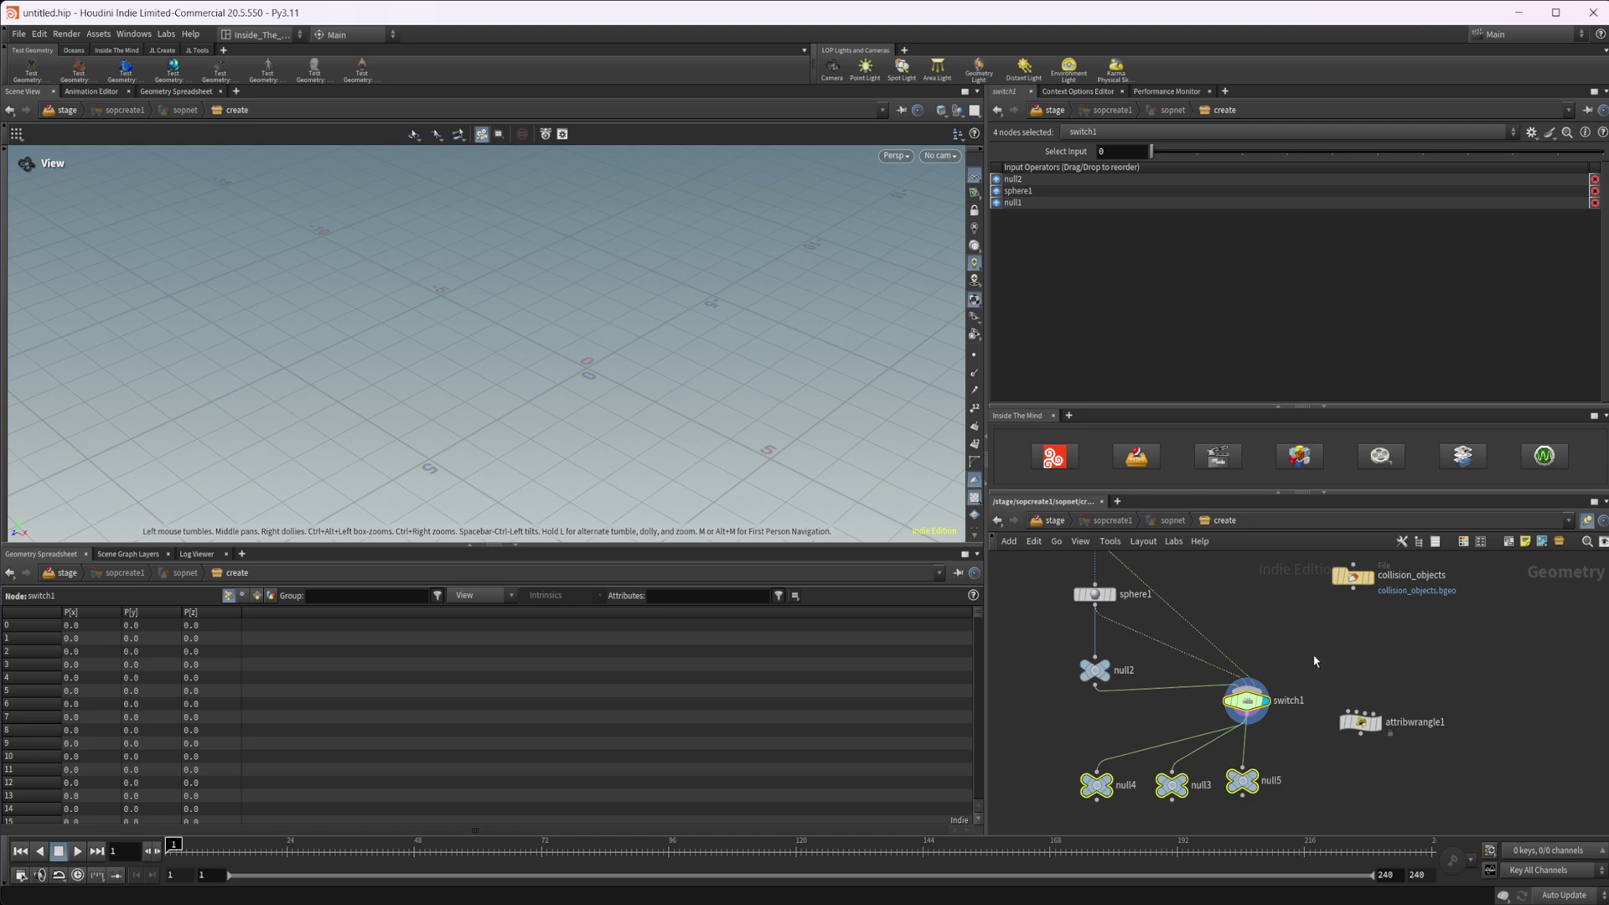
mouse_move(1250, 710)
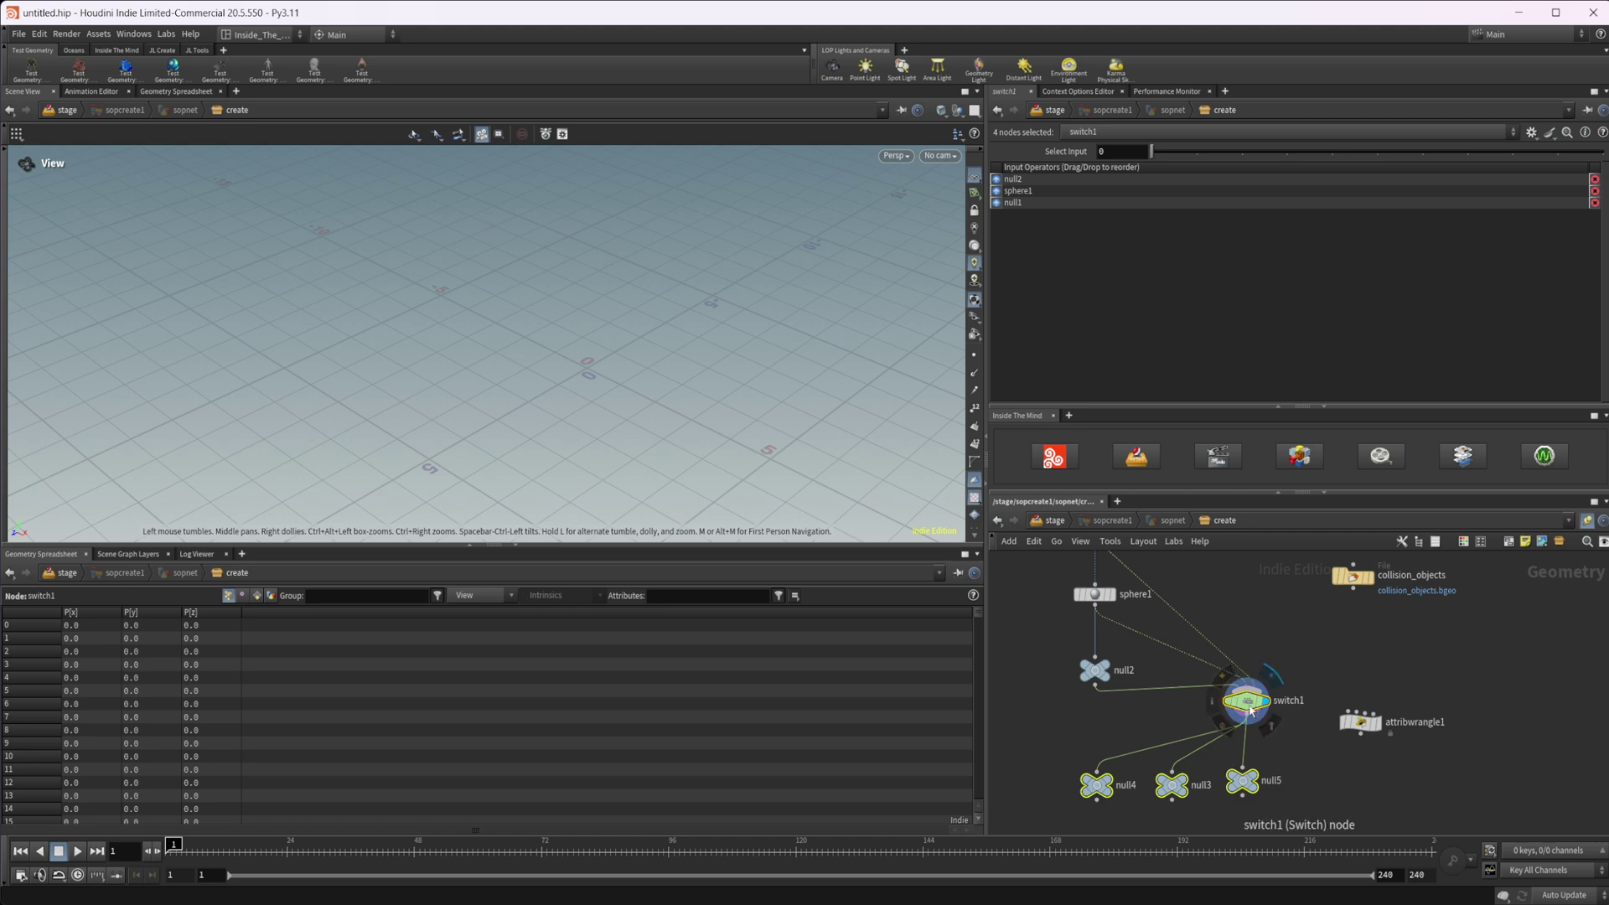
left_click(1249, 705)
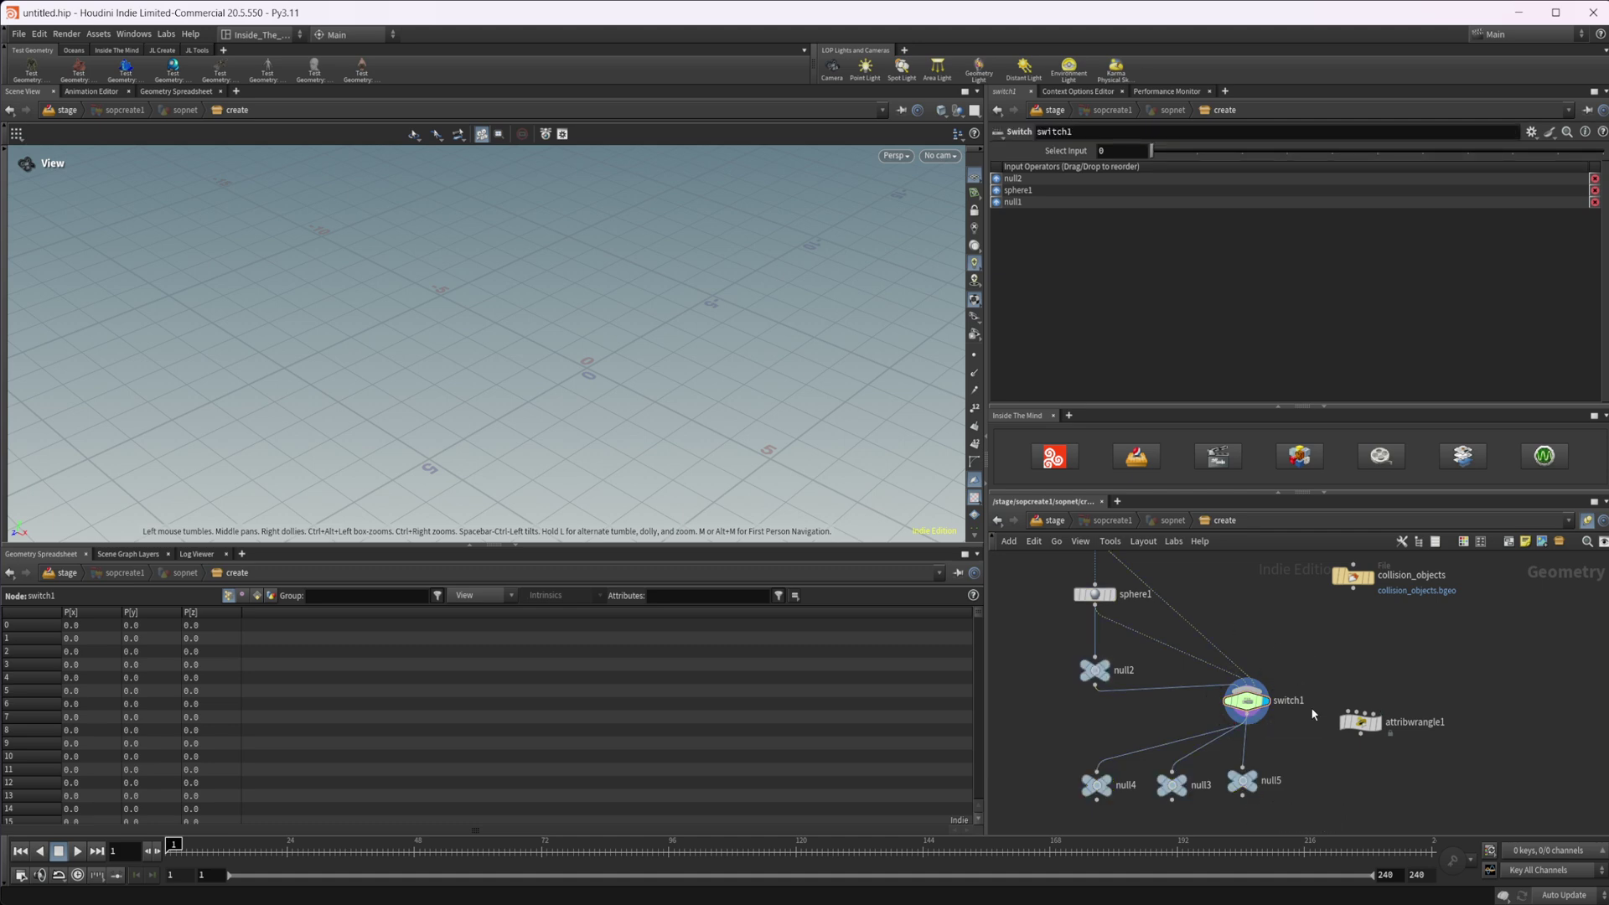
left_click(1247, 703, "ctrl+shift")
left_click_drag(1235, 712, 1189, 723)
left_click(1263, 690)
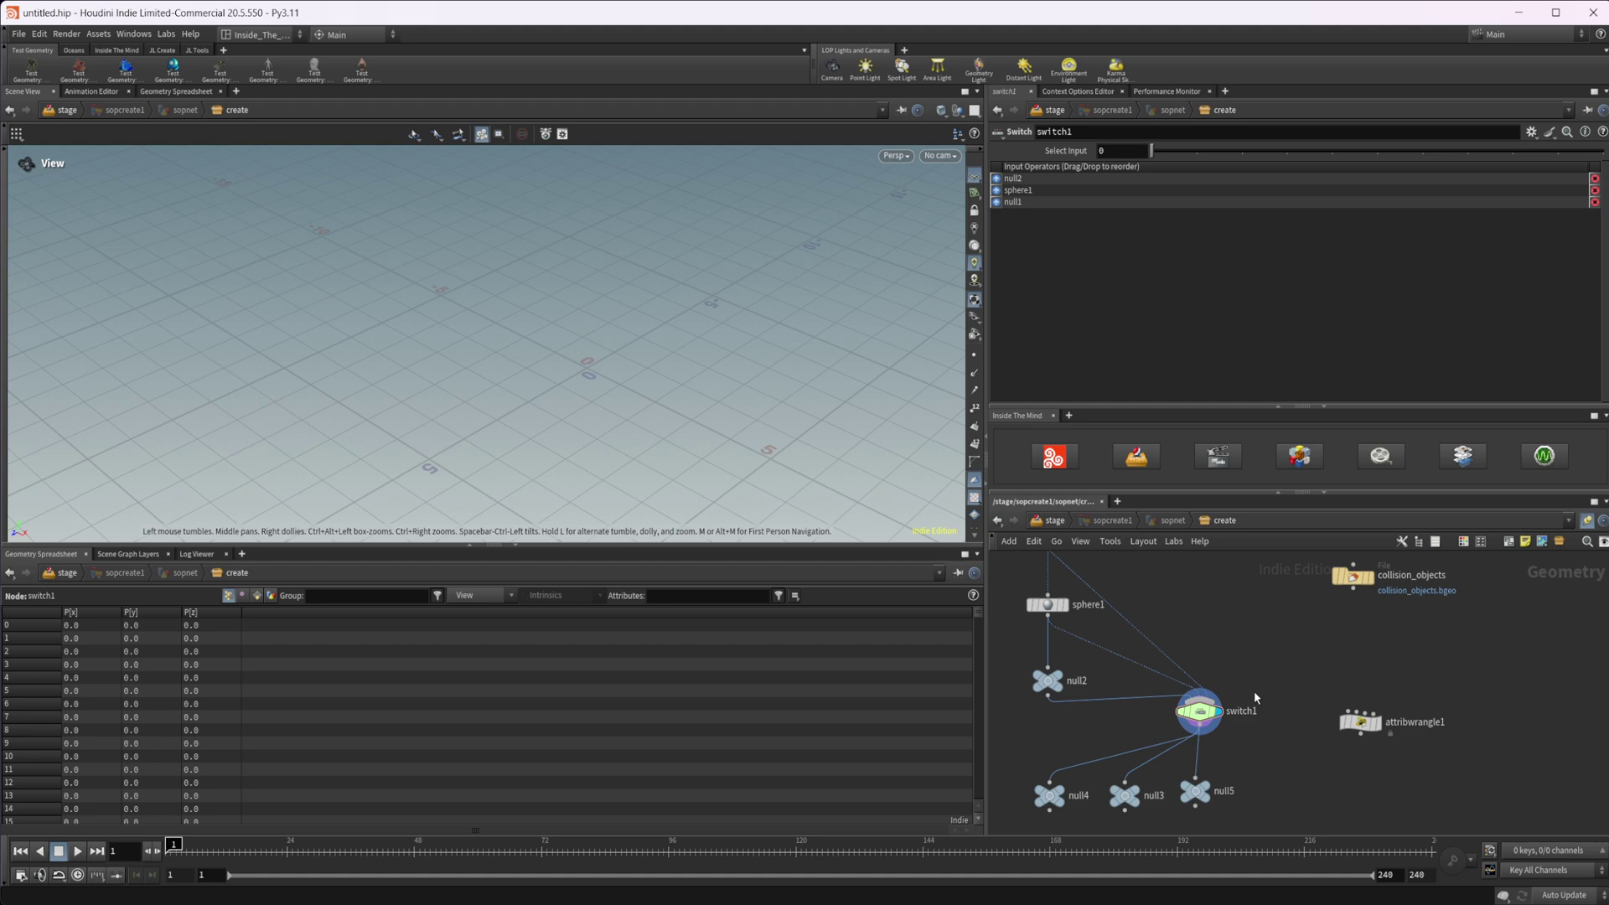
Reposition switch1 and null3, null4, null5 slightly lower beneath sphere1 and null2
middle_click_drag(1247, 682, 1287, 683)
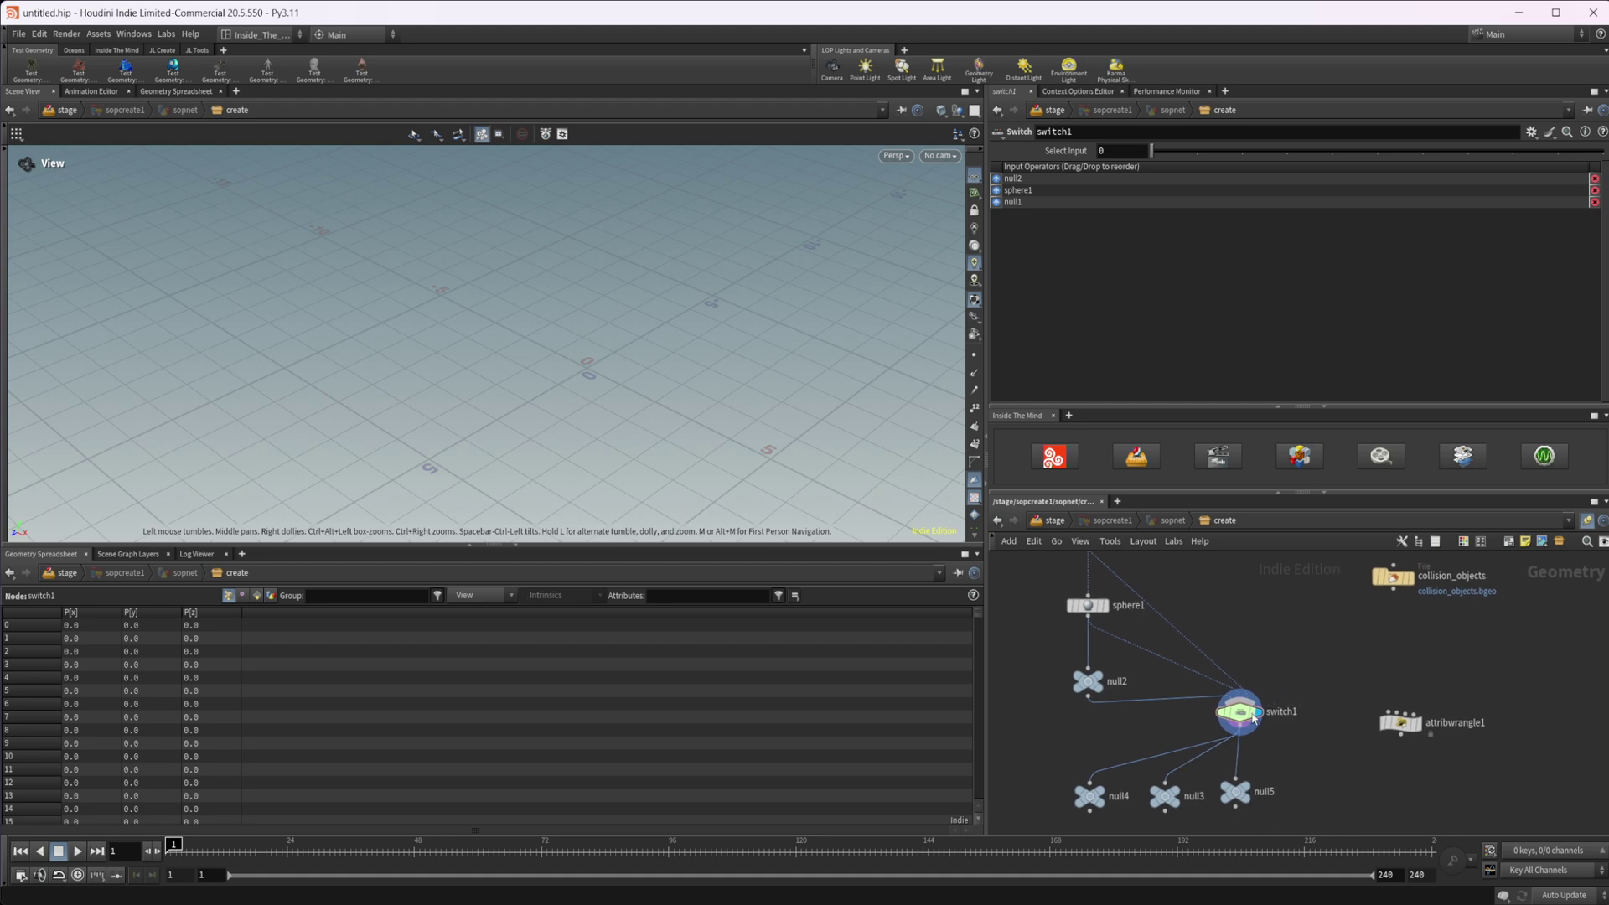
left_click_drag(1249, 714, 1214, 718, "shift")
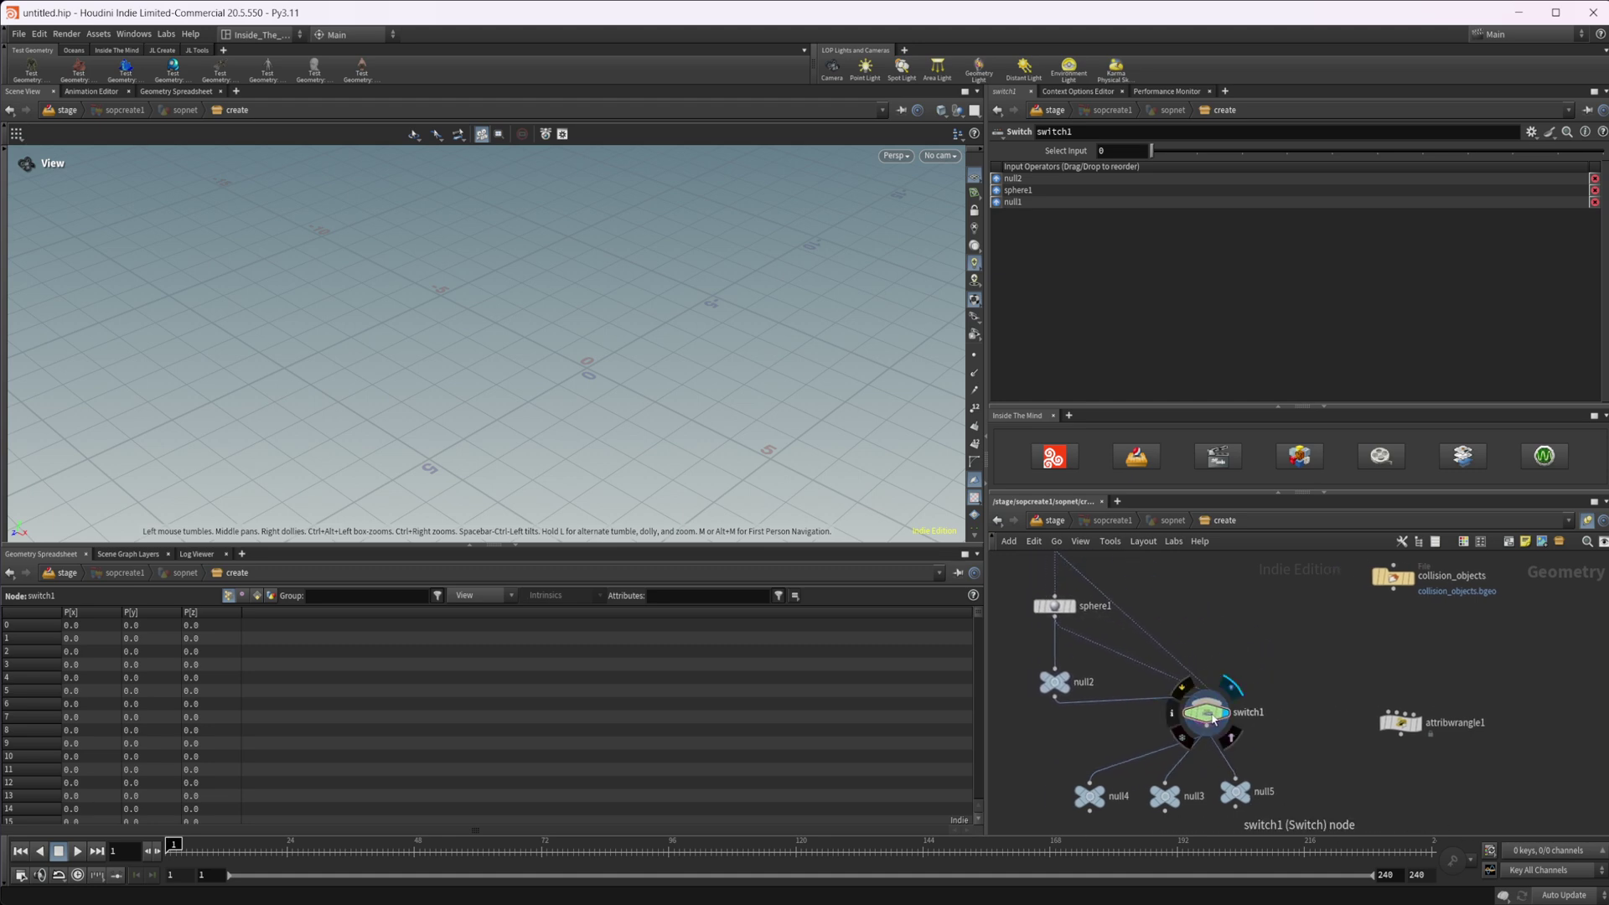
left_click(1212, 719, "shift")
left_click_drag(1205, 720, 1242, 734)
left_click(1225, 718)
middle_click_drag(1288, 791, 1288, 782)
mouse_move(1257, 732)
left_mouse_down()
mouse_move(1225, 791)
mouse_move(1264, 751)
left_mouse_up()
middle_click_drag(1383, 782, 1364, 725)
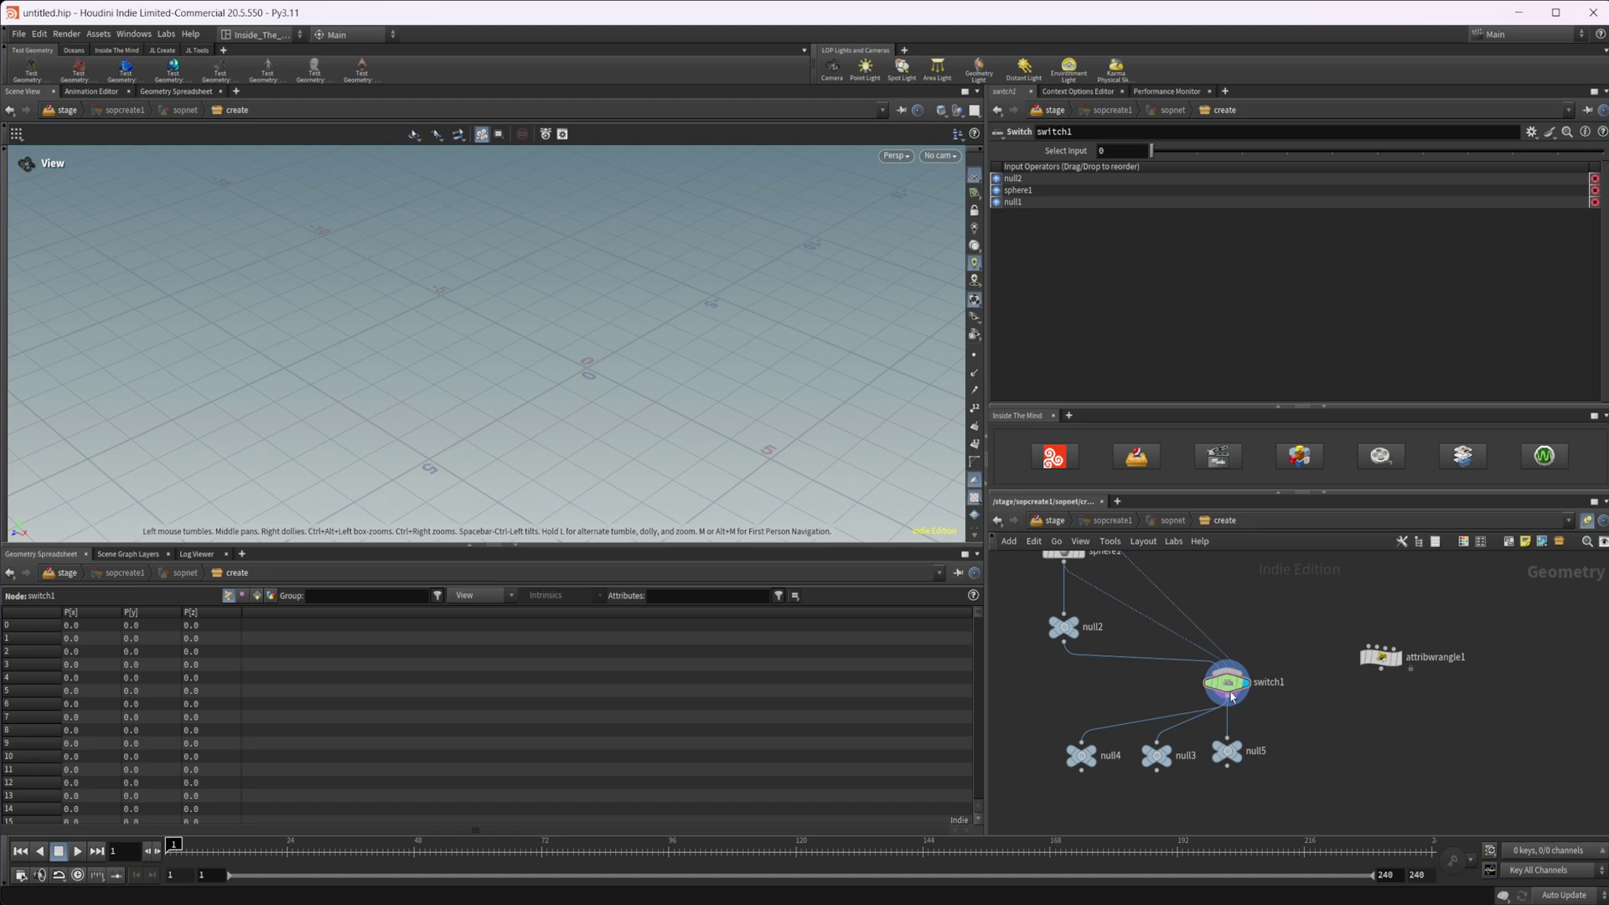
mouse_move(1227, 694)
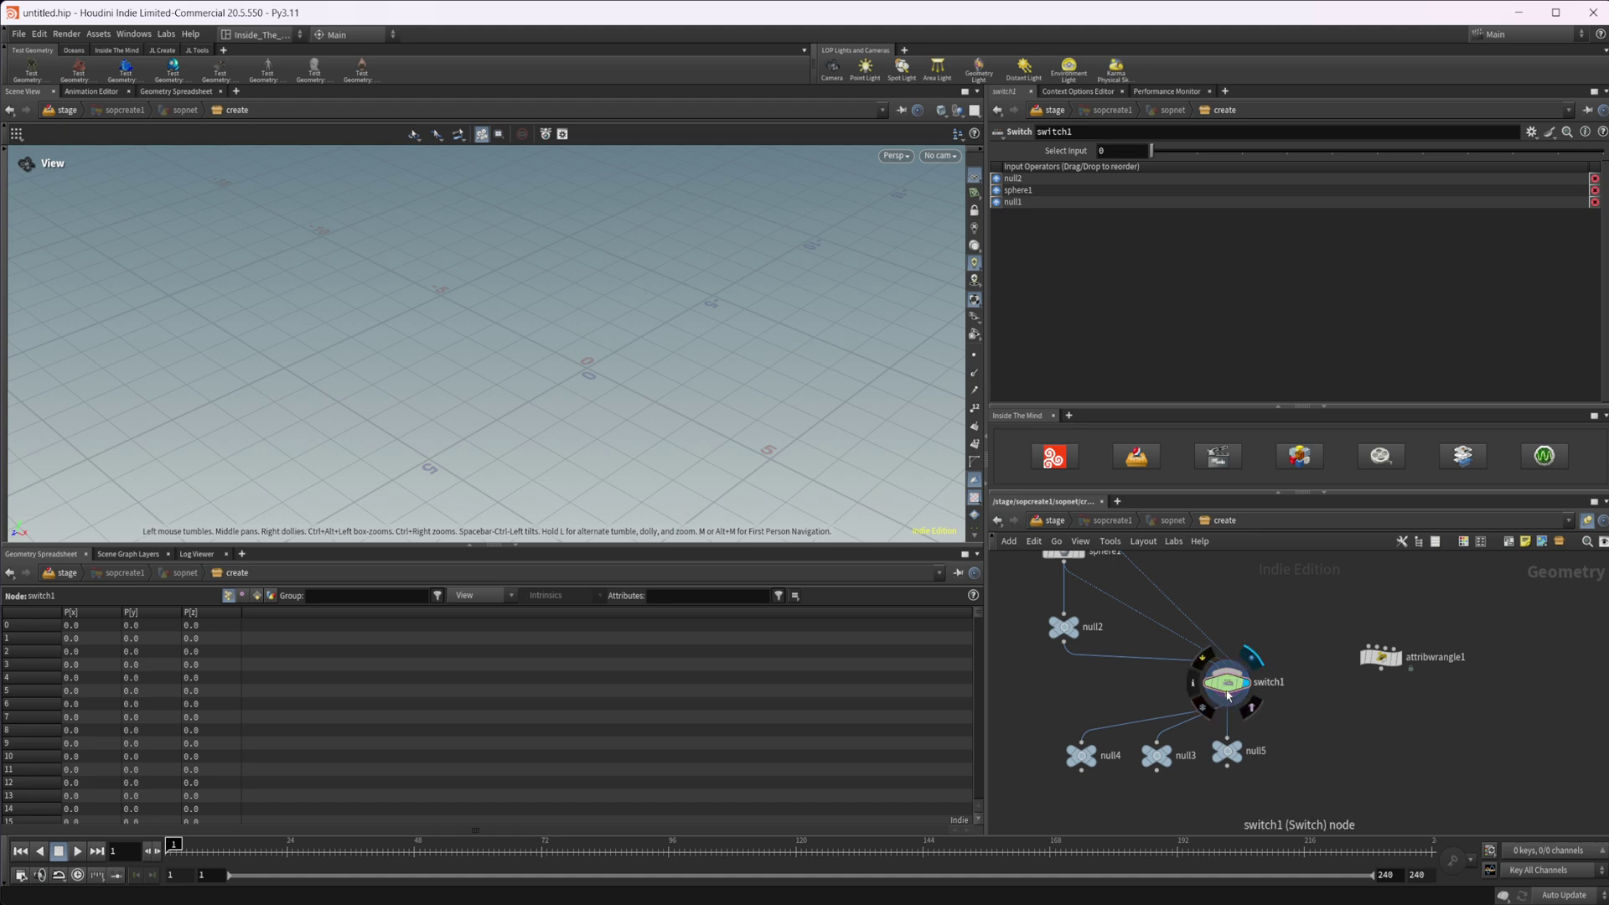
left_click_drag(1226, 689, 1453, 716, "alt+shift")
scroll(1361, 723, "down", 1)
middle_click_drag(1361, 724, 1325, 770)
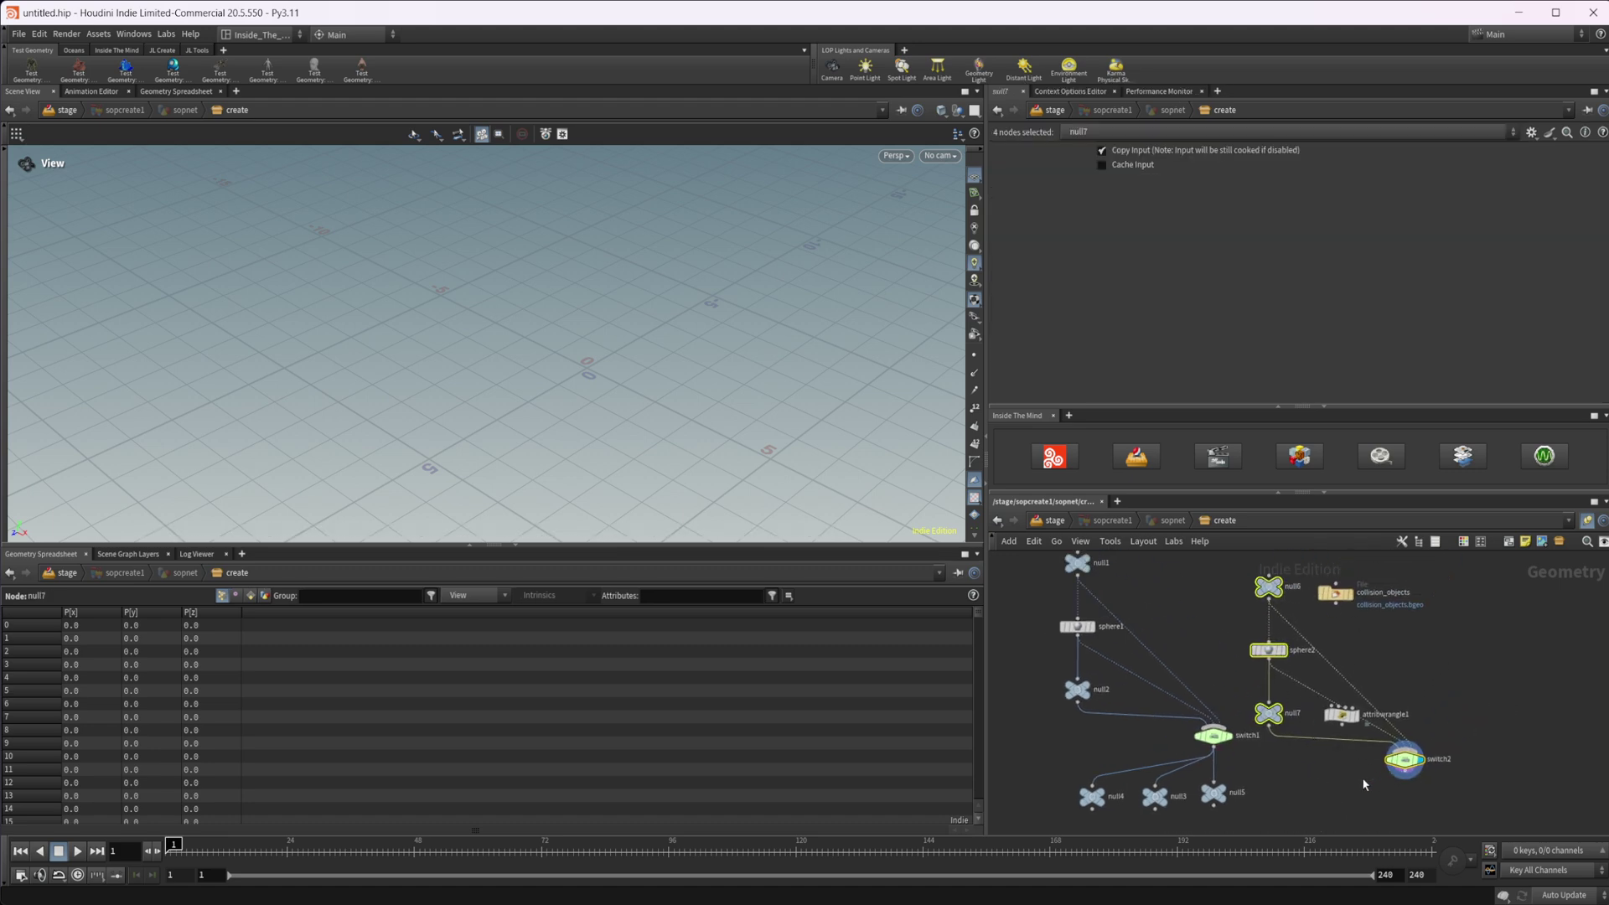
key("Delete")
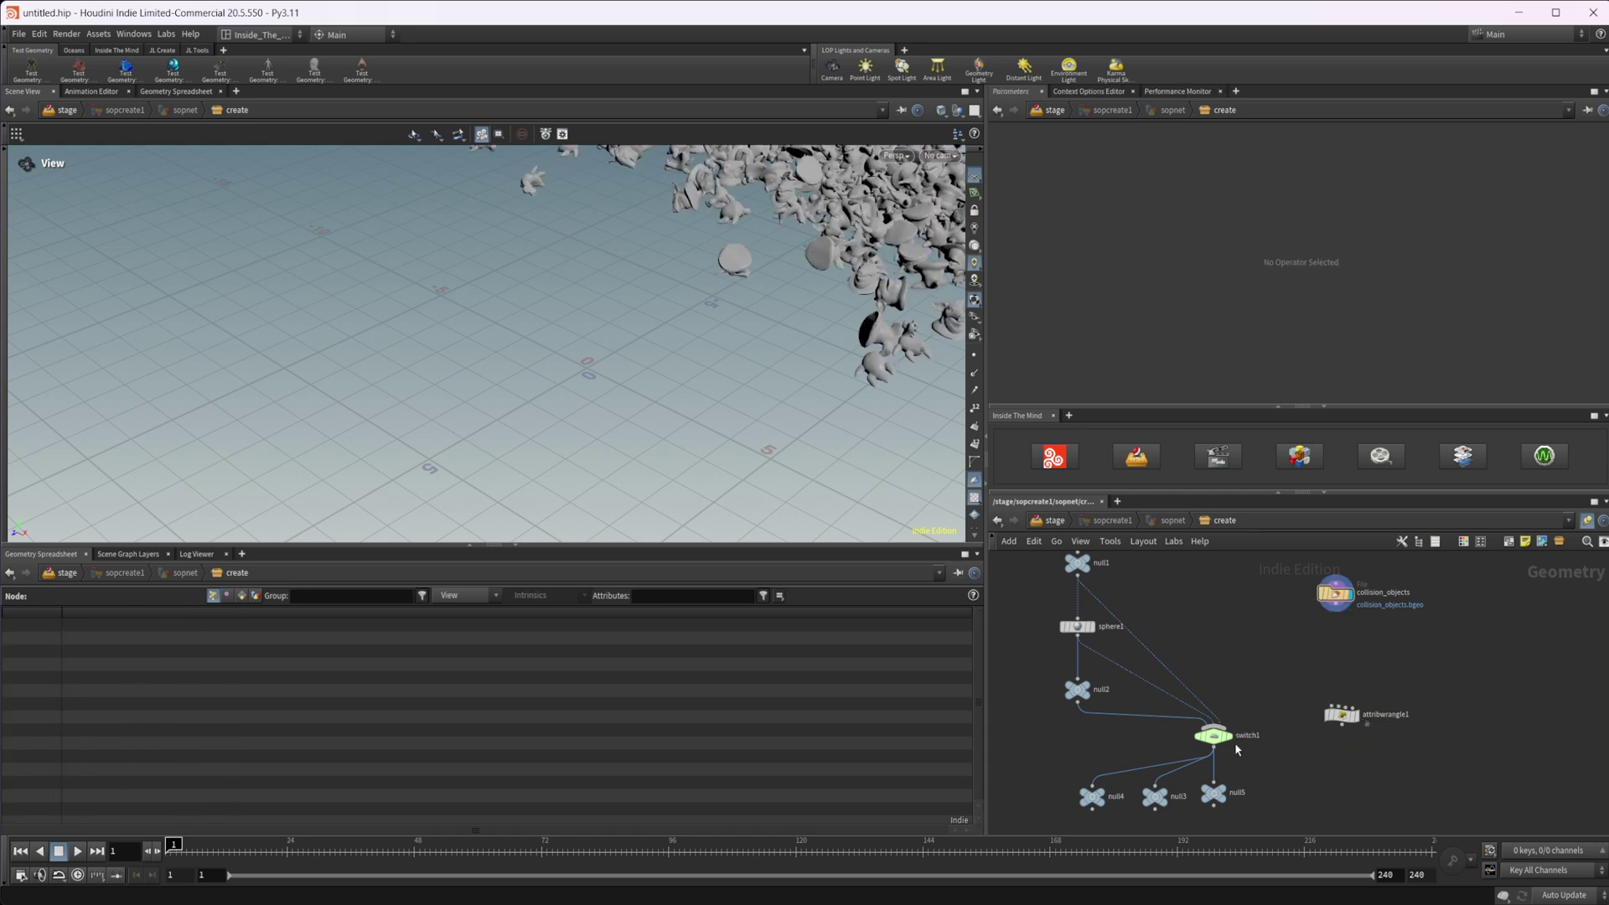
left_click(1214, 737)
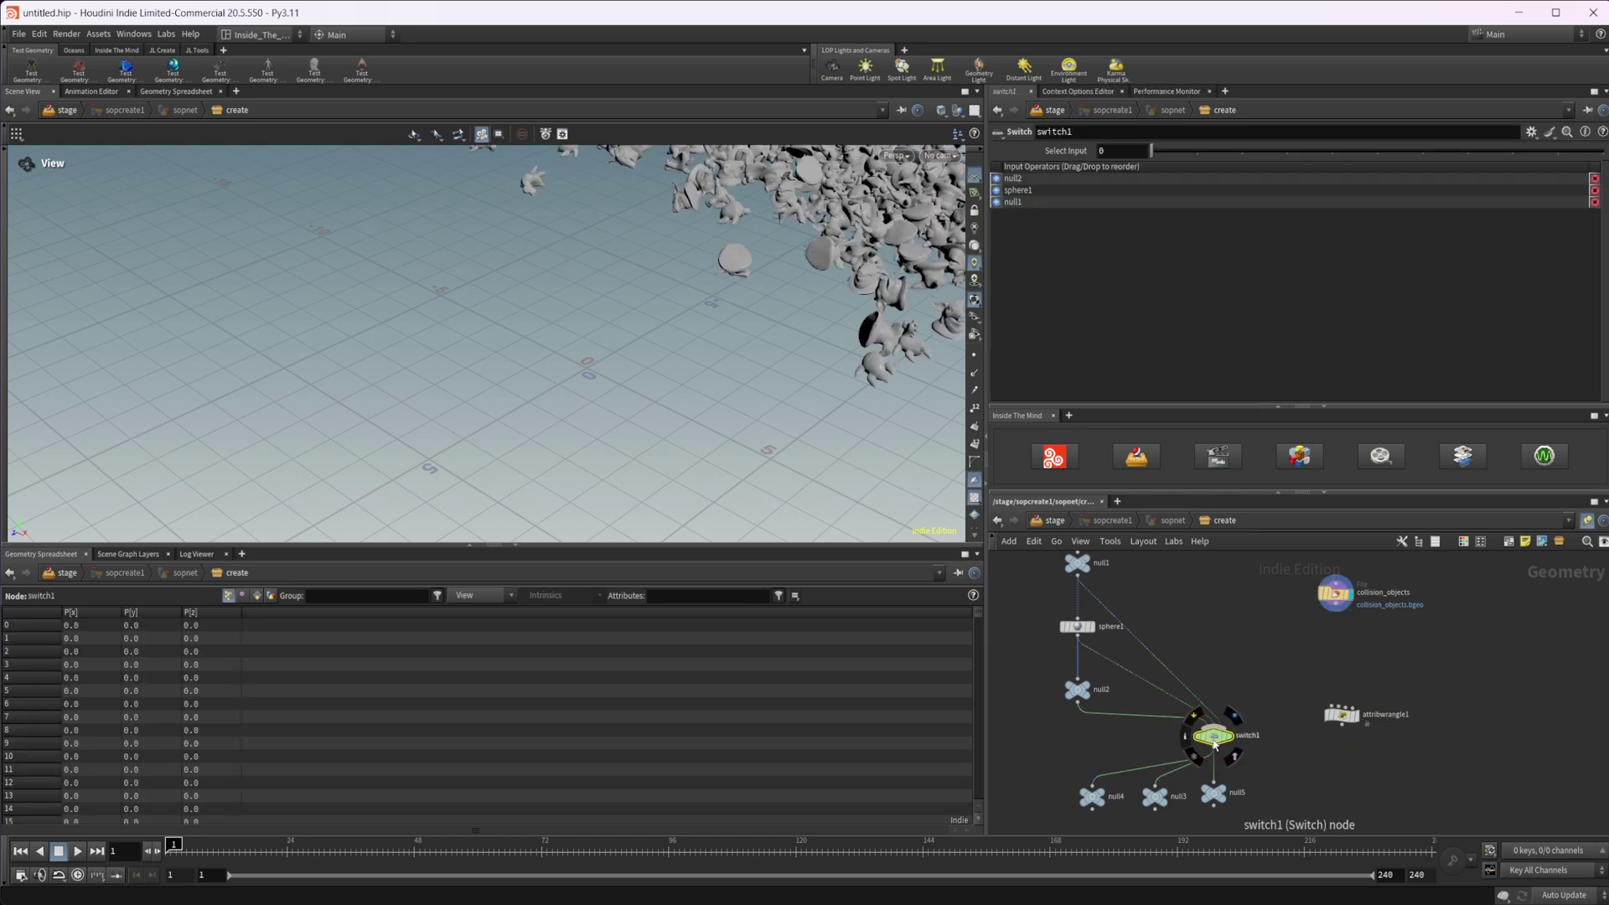
left_click_drag(1213, 743, 1423, 742)
scroll(1483, 765, "up", 3)
scroll(1430, 784, "down", 2)
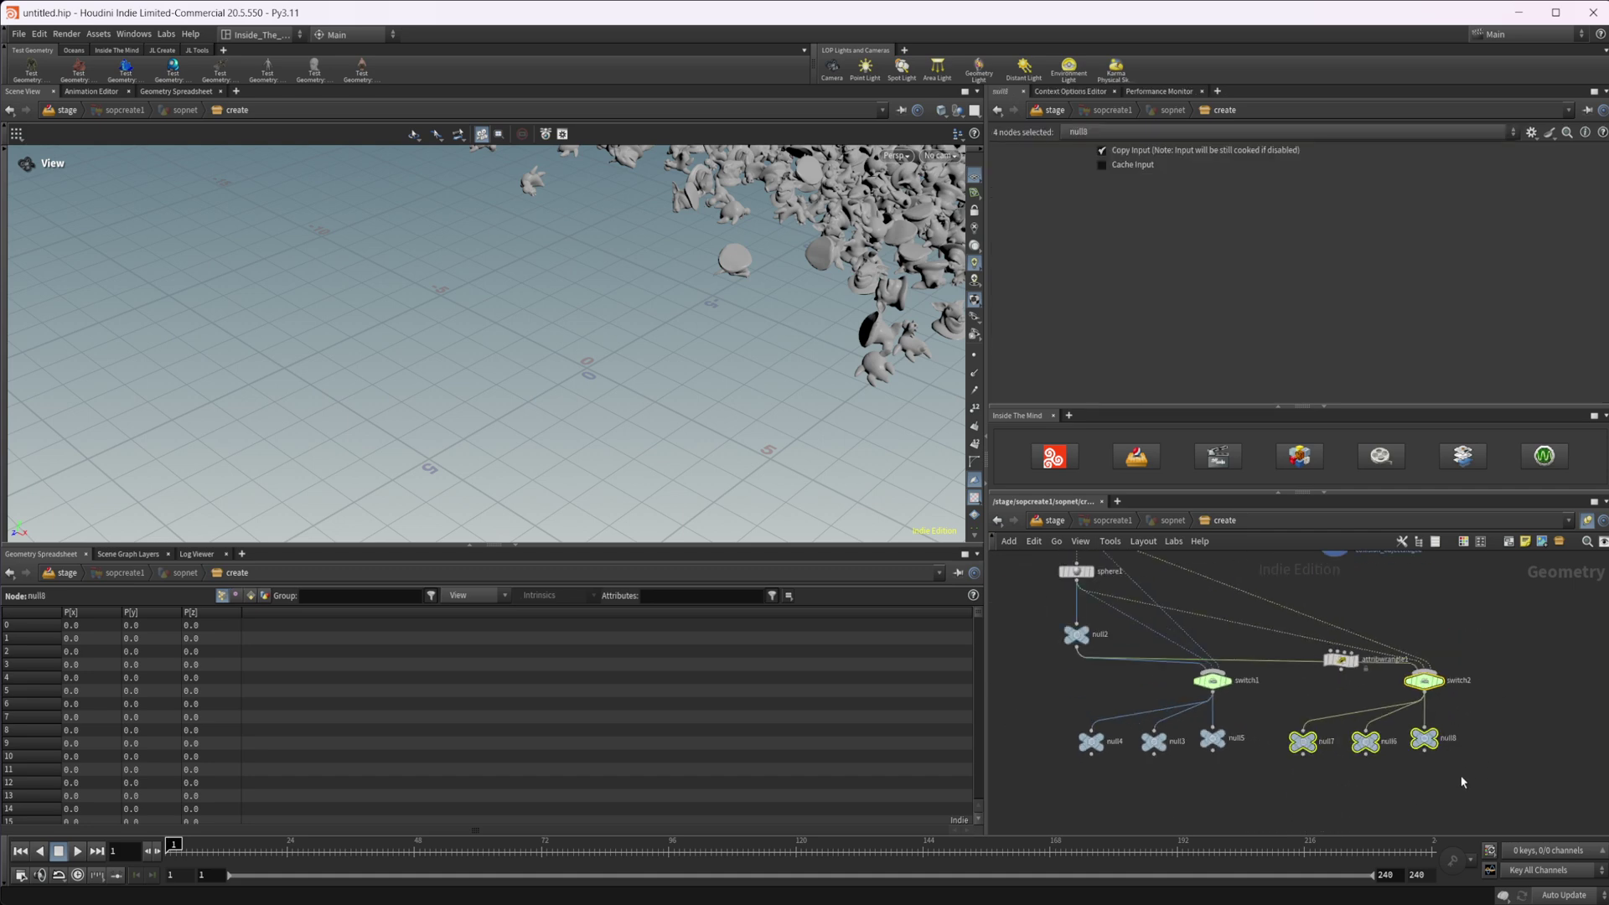
key("Delete")
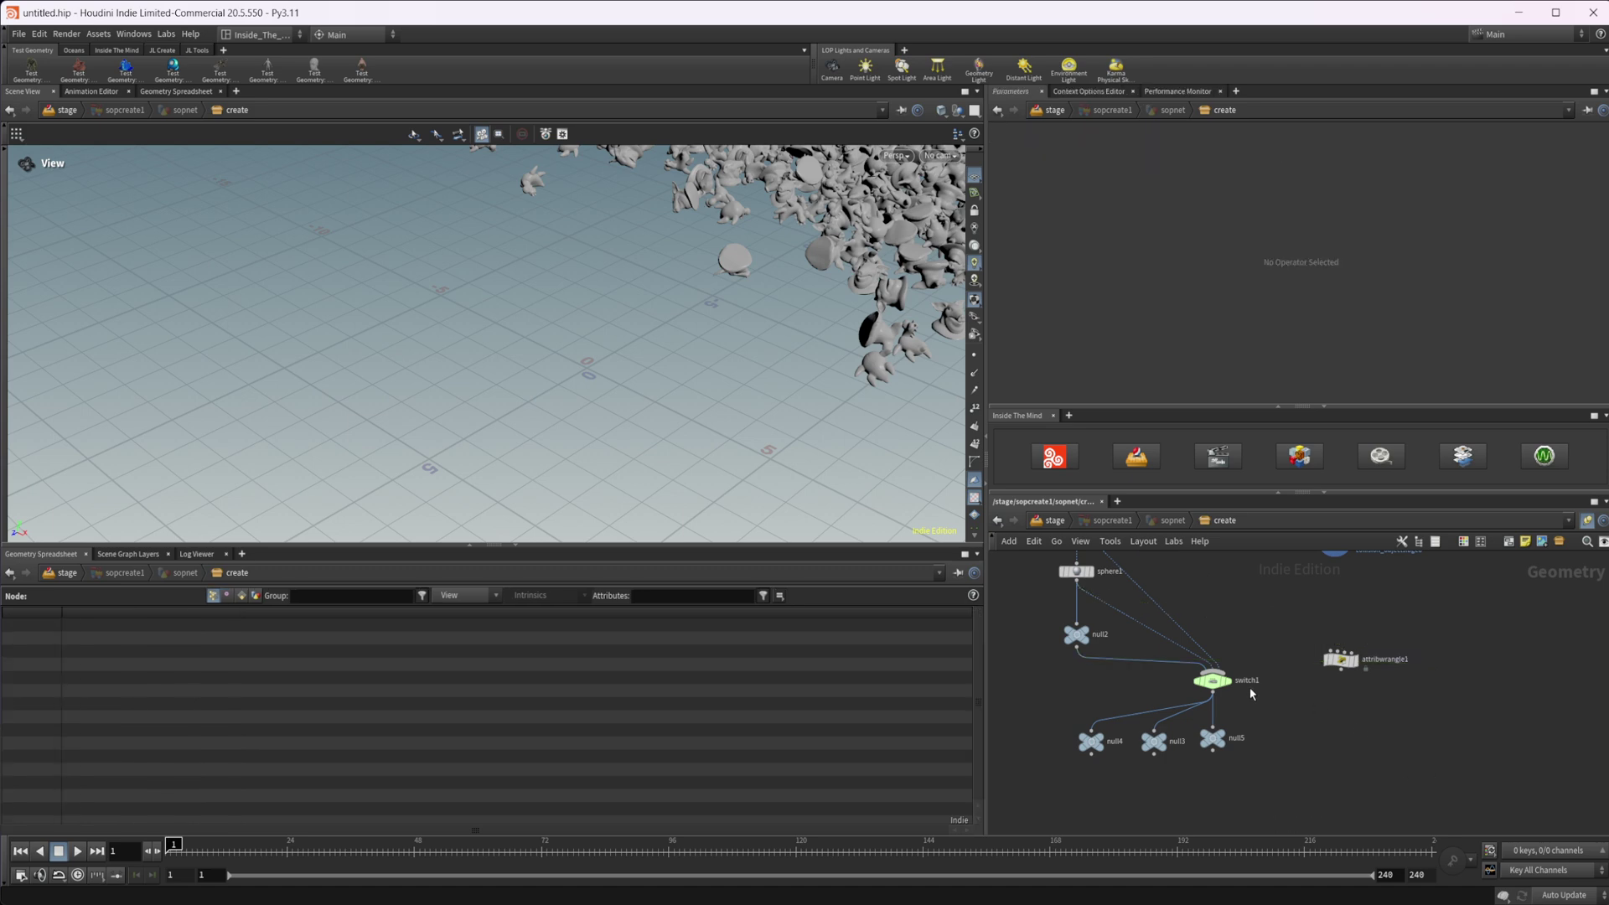
left_click(1225, 682)
left_click_drag(1212, 696, 1290, 709, "alt")
key("Delete")
left_click(1211, 684)
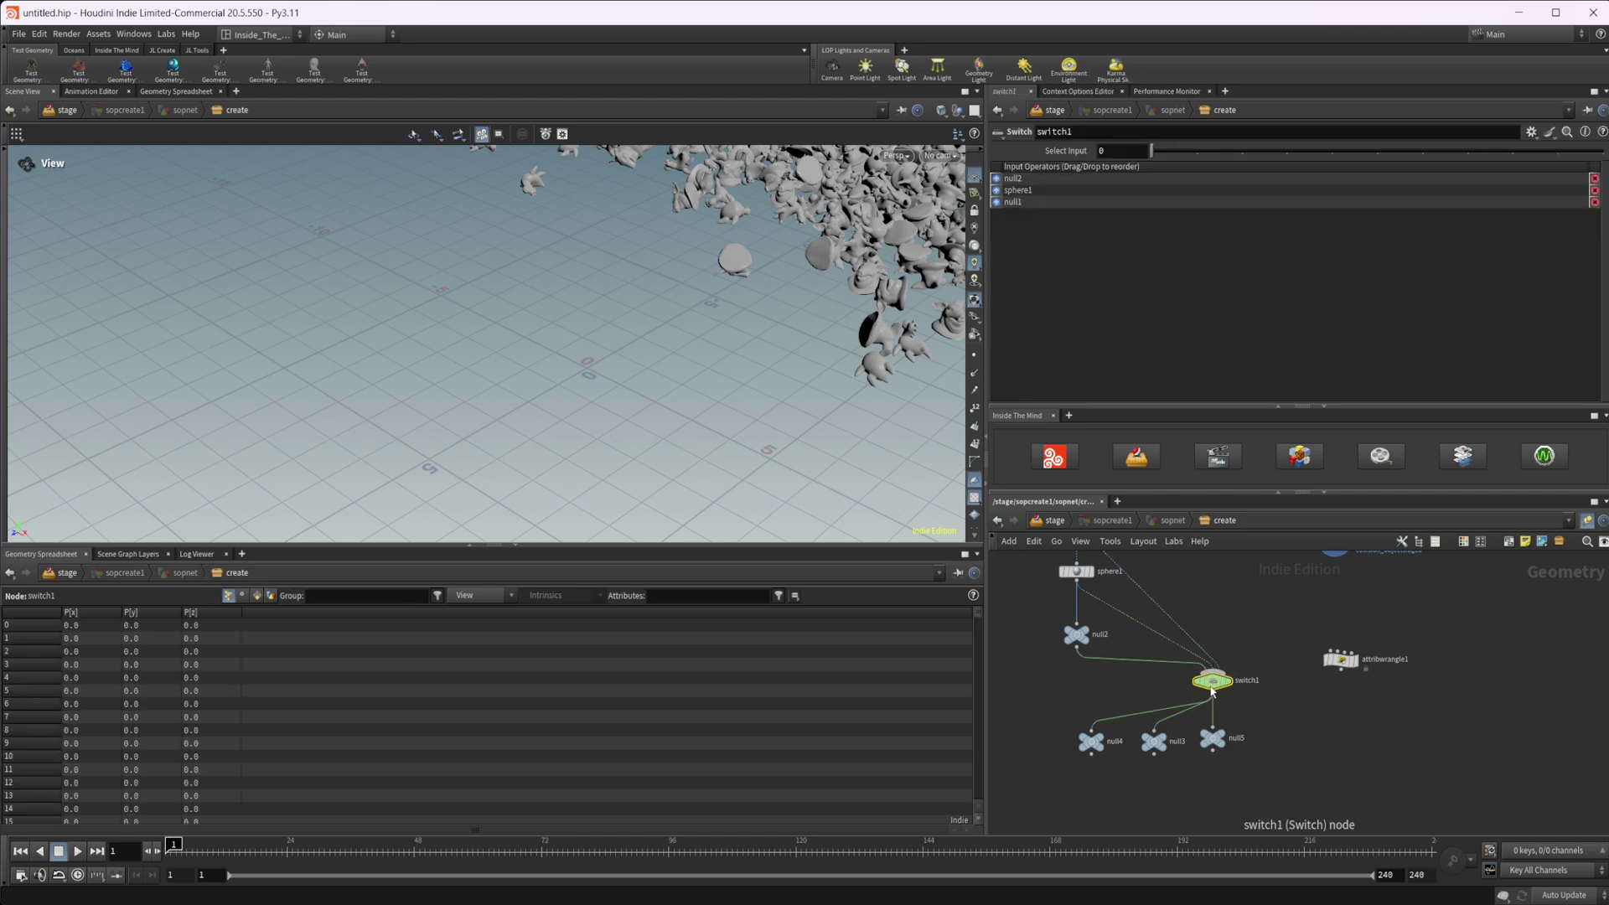
Alt-drag sphere1 to create sphere2 as a referenced copy beside it
scroll(1220, 632, "down", 1)
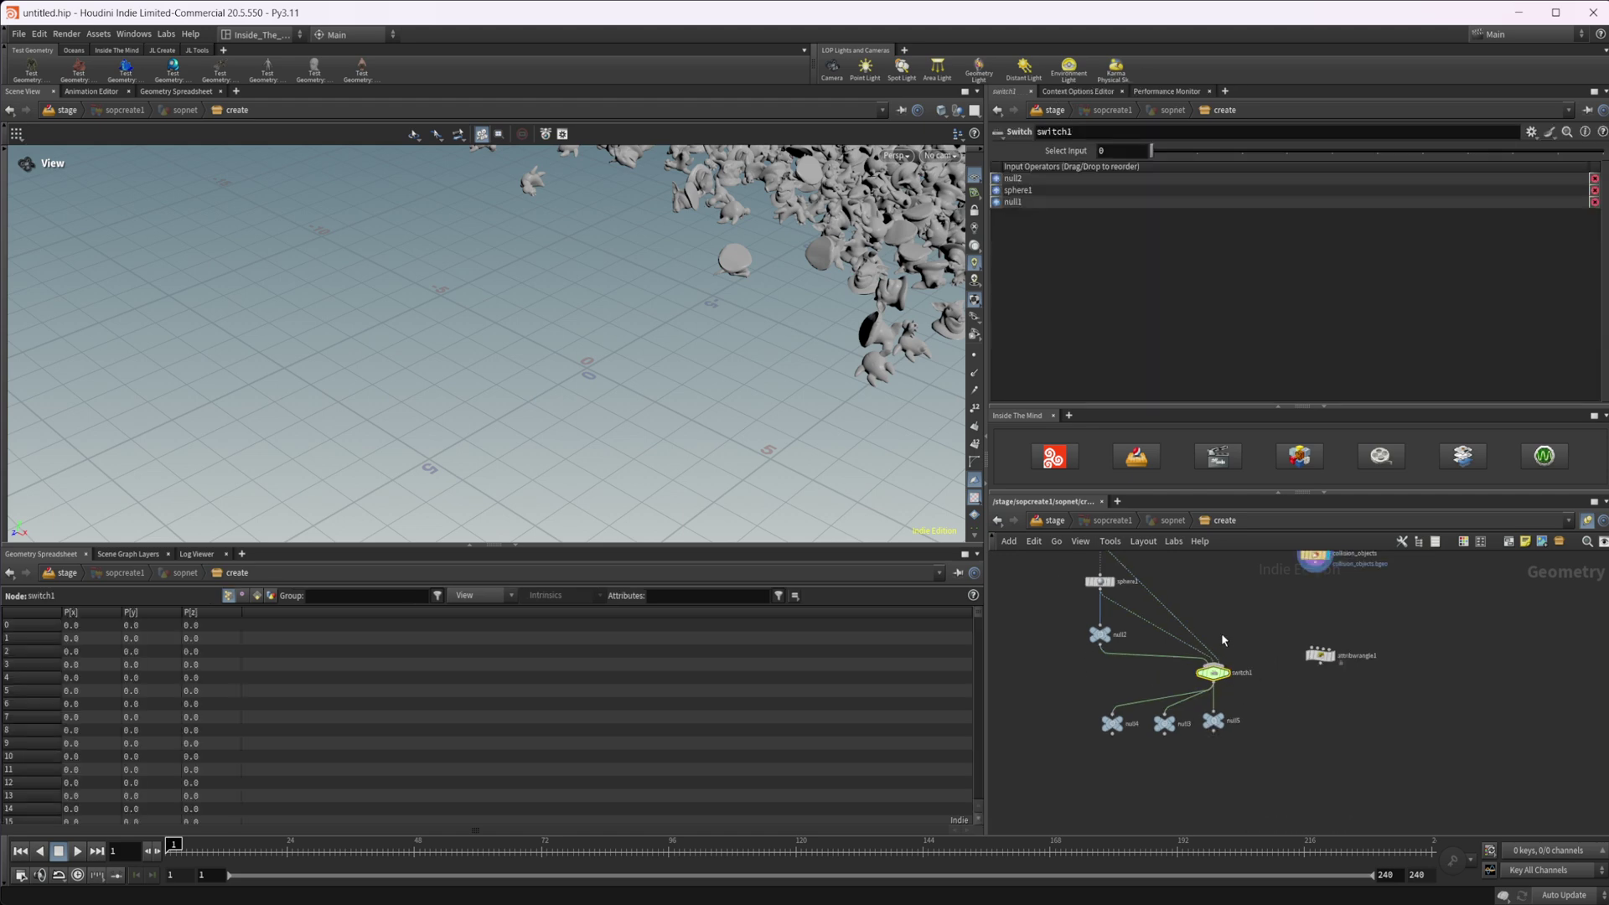
middle_click_drag(1220, 632, 1298, 720)
scroll(1232, 655, "up", 3)
left_click(1181, 667)
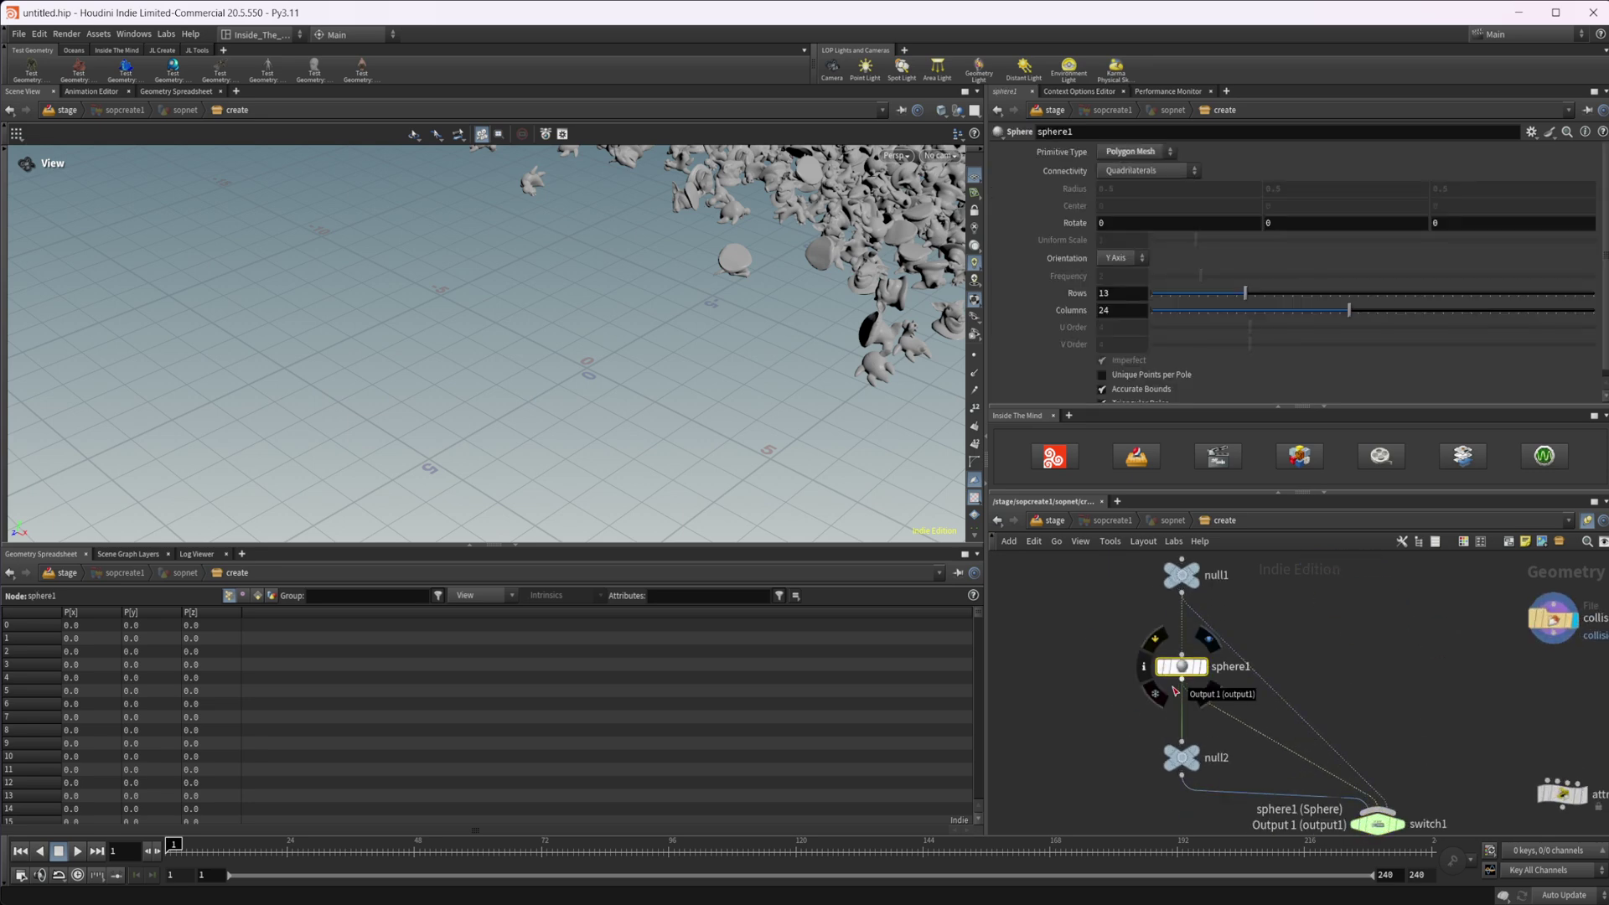
left_click_drag(1181, 667, 1353, 677, "alt")
scroll(1098, 285, "down", 1)
scroll(1089, 289, "up", 1)
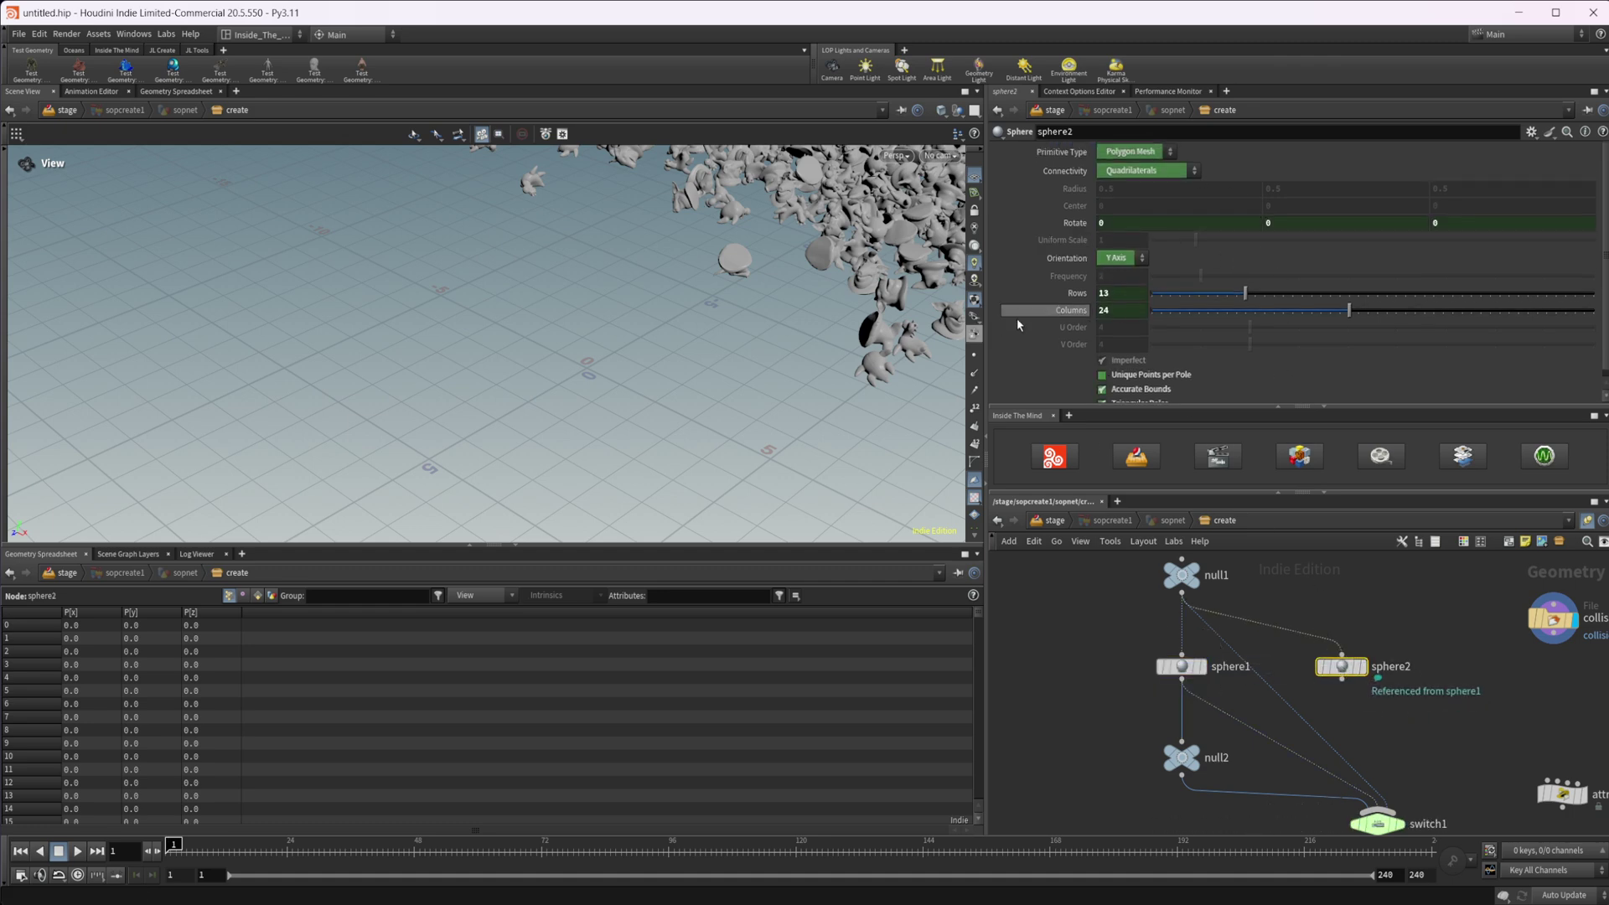
Raise sphere1's rows from 13 to 33 and columns to 39
left_click(1182, 667)
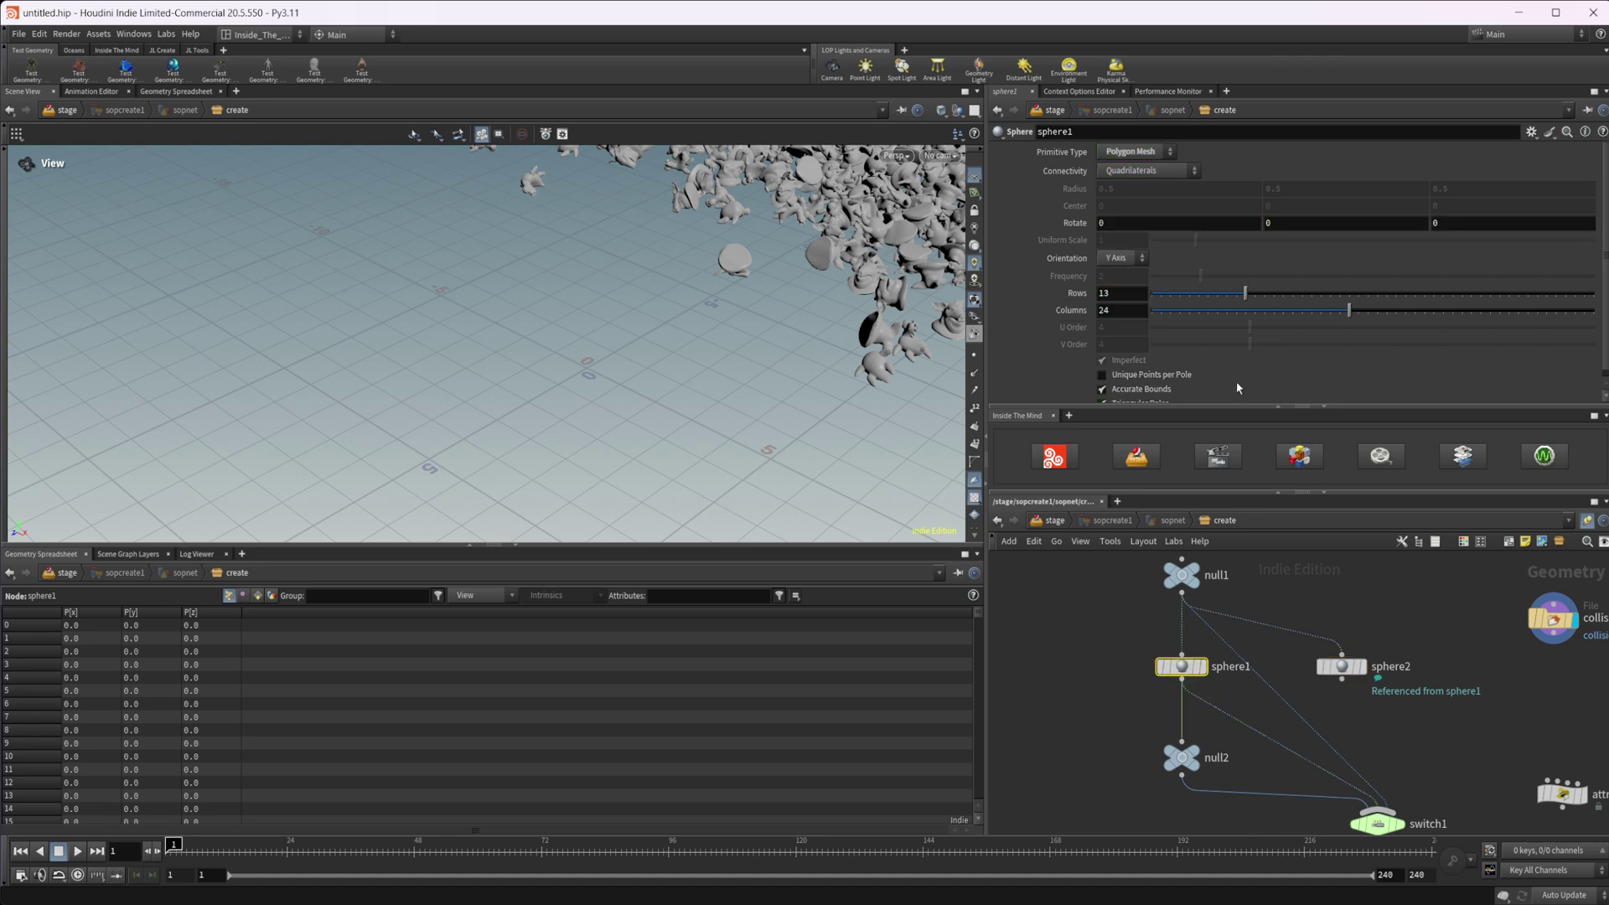
left_click_drag(1245, 293, 1490, 310)
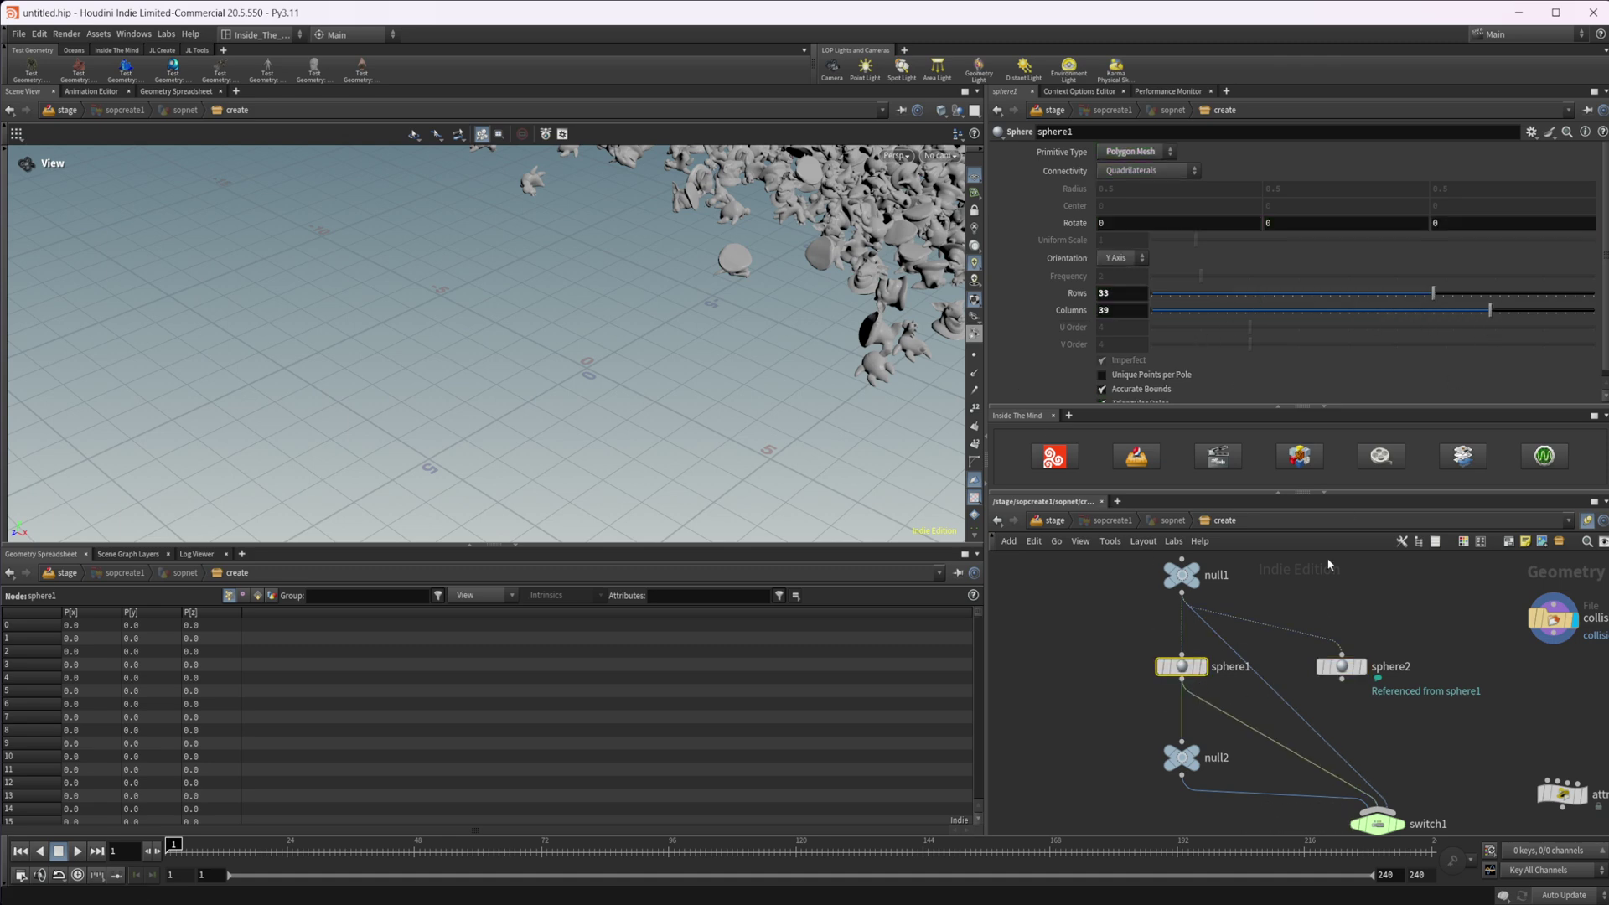
left_click(1340, 666)
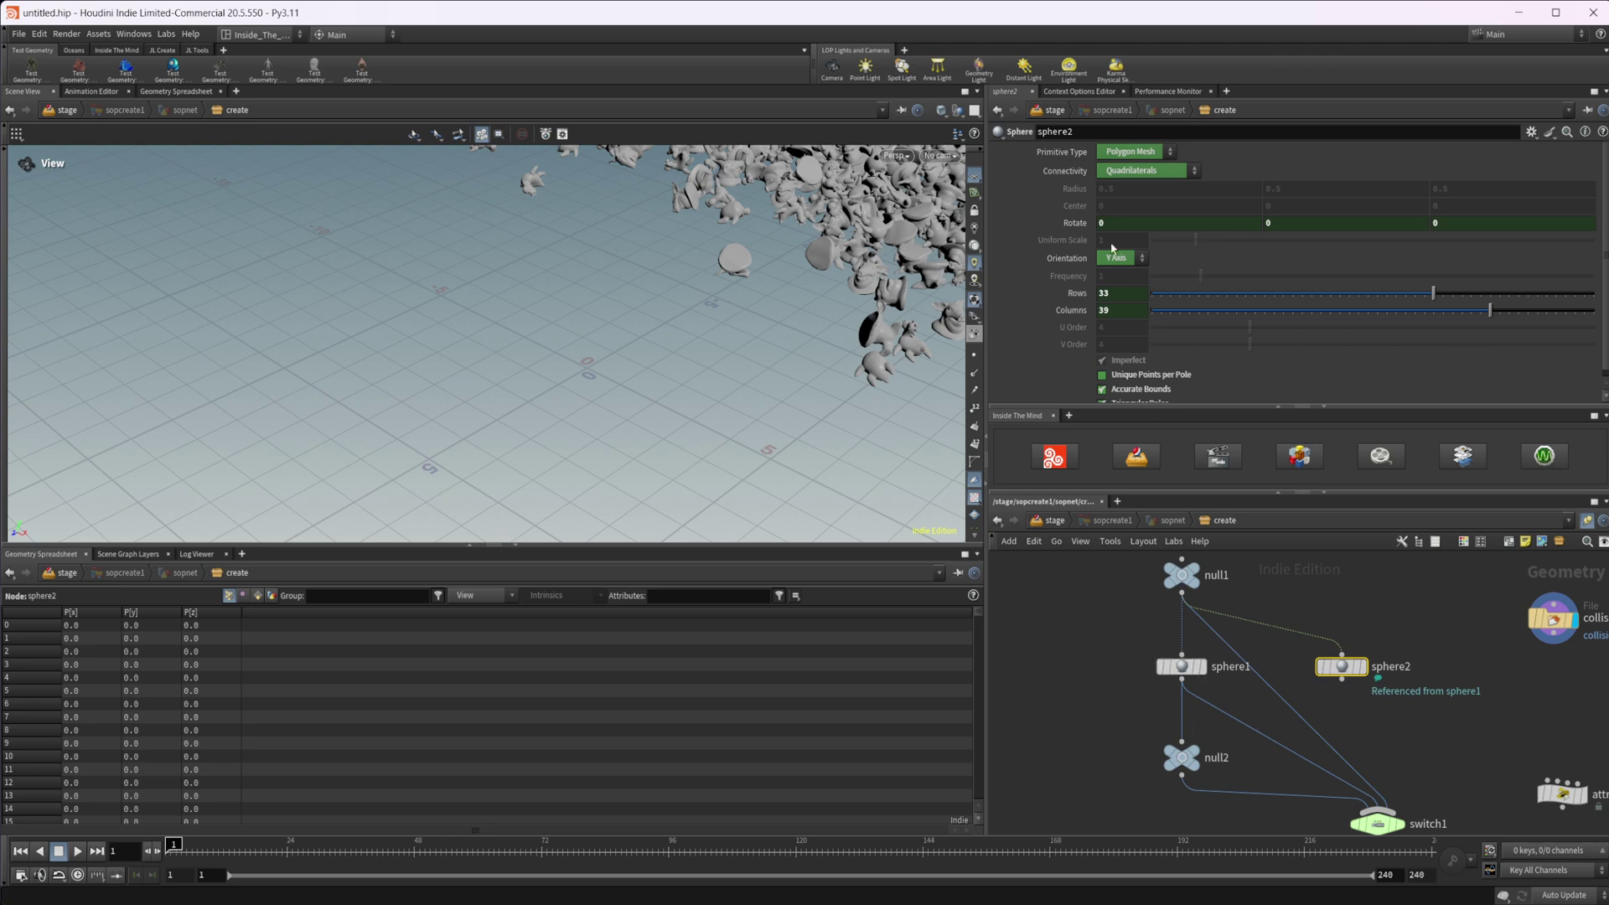
right_click(1076, 313)
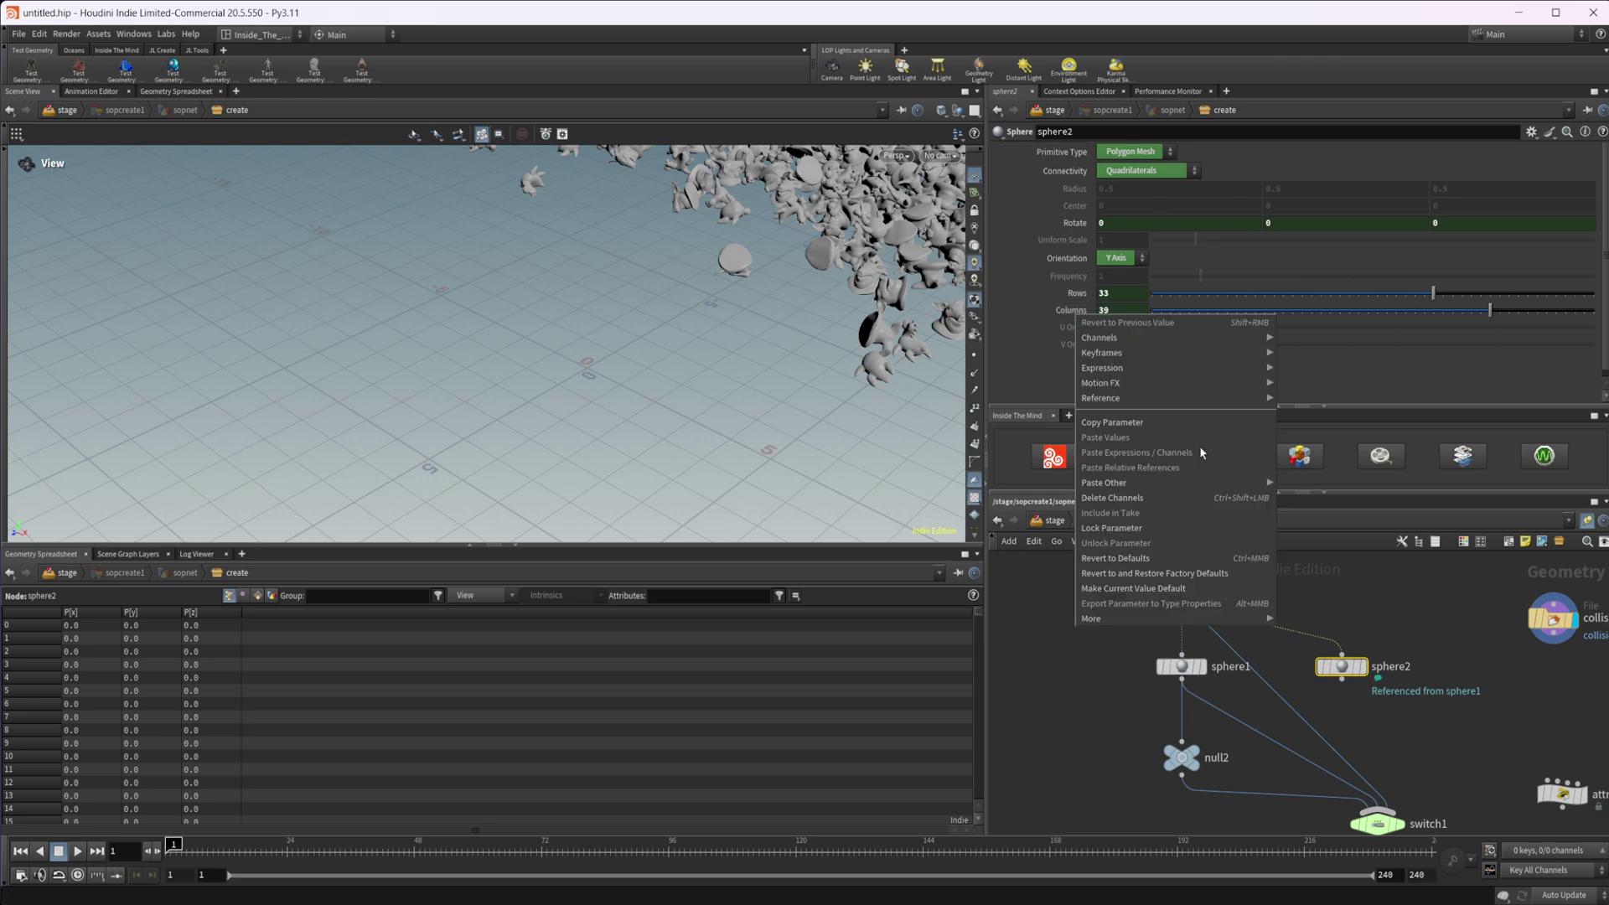
left_click(1008, 372)
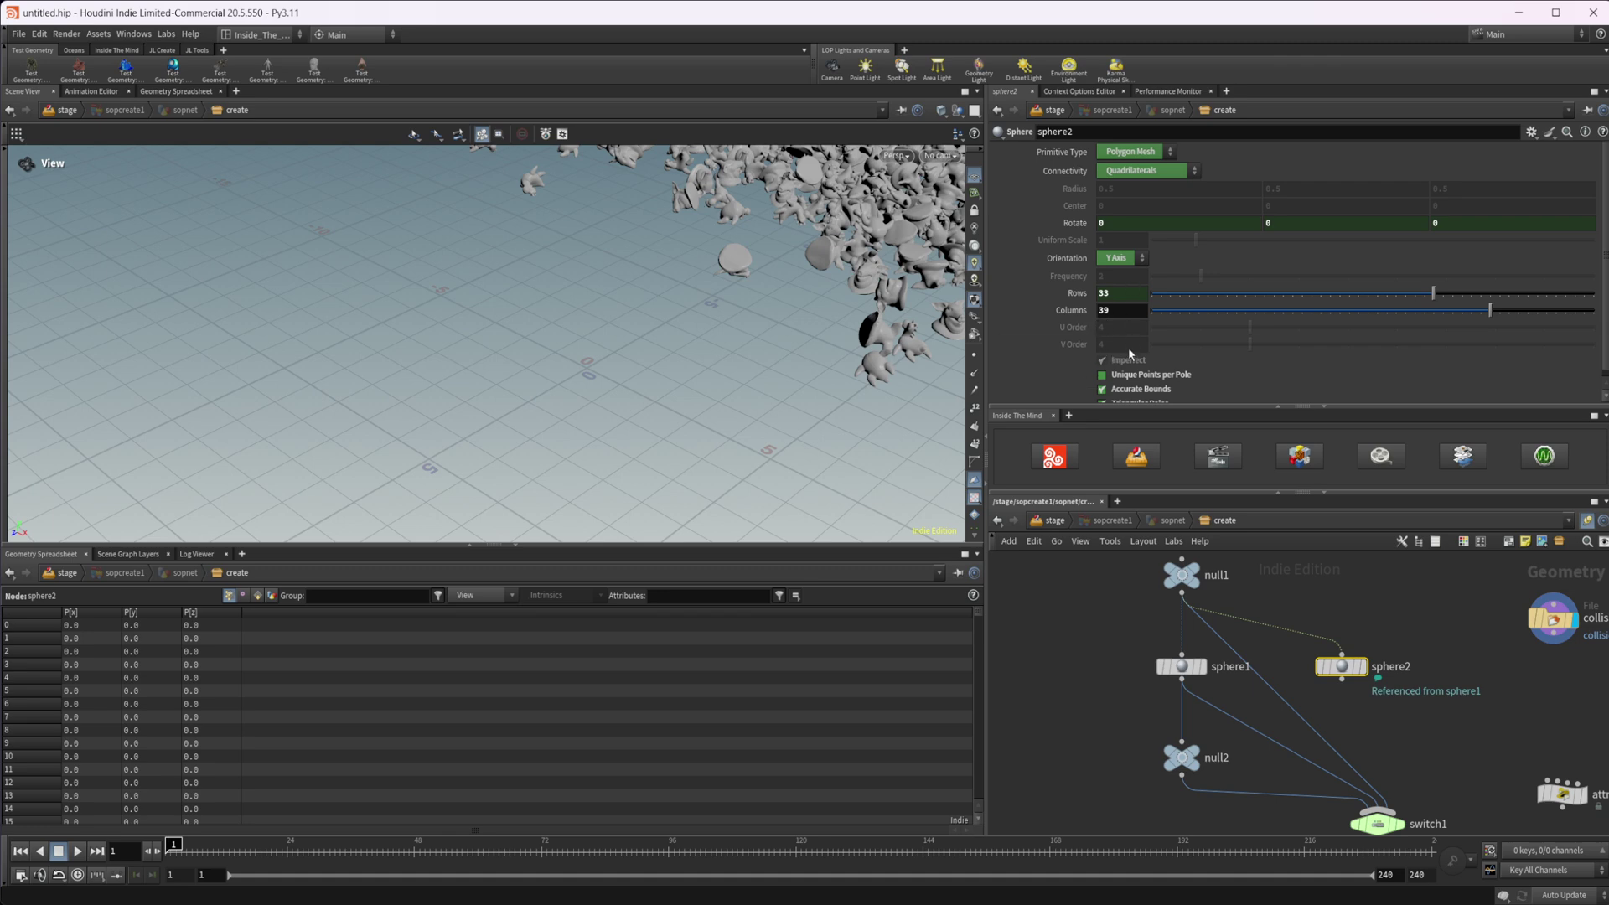
left_click(1301, 677)
middle_click_drag(1319, 702, 1256, 704)
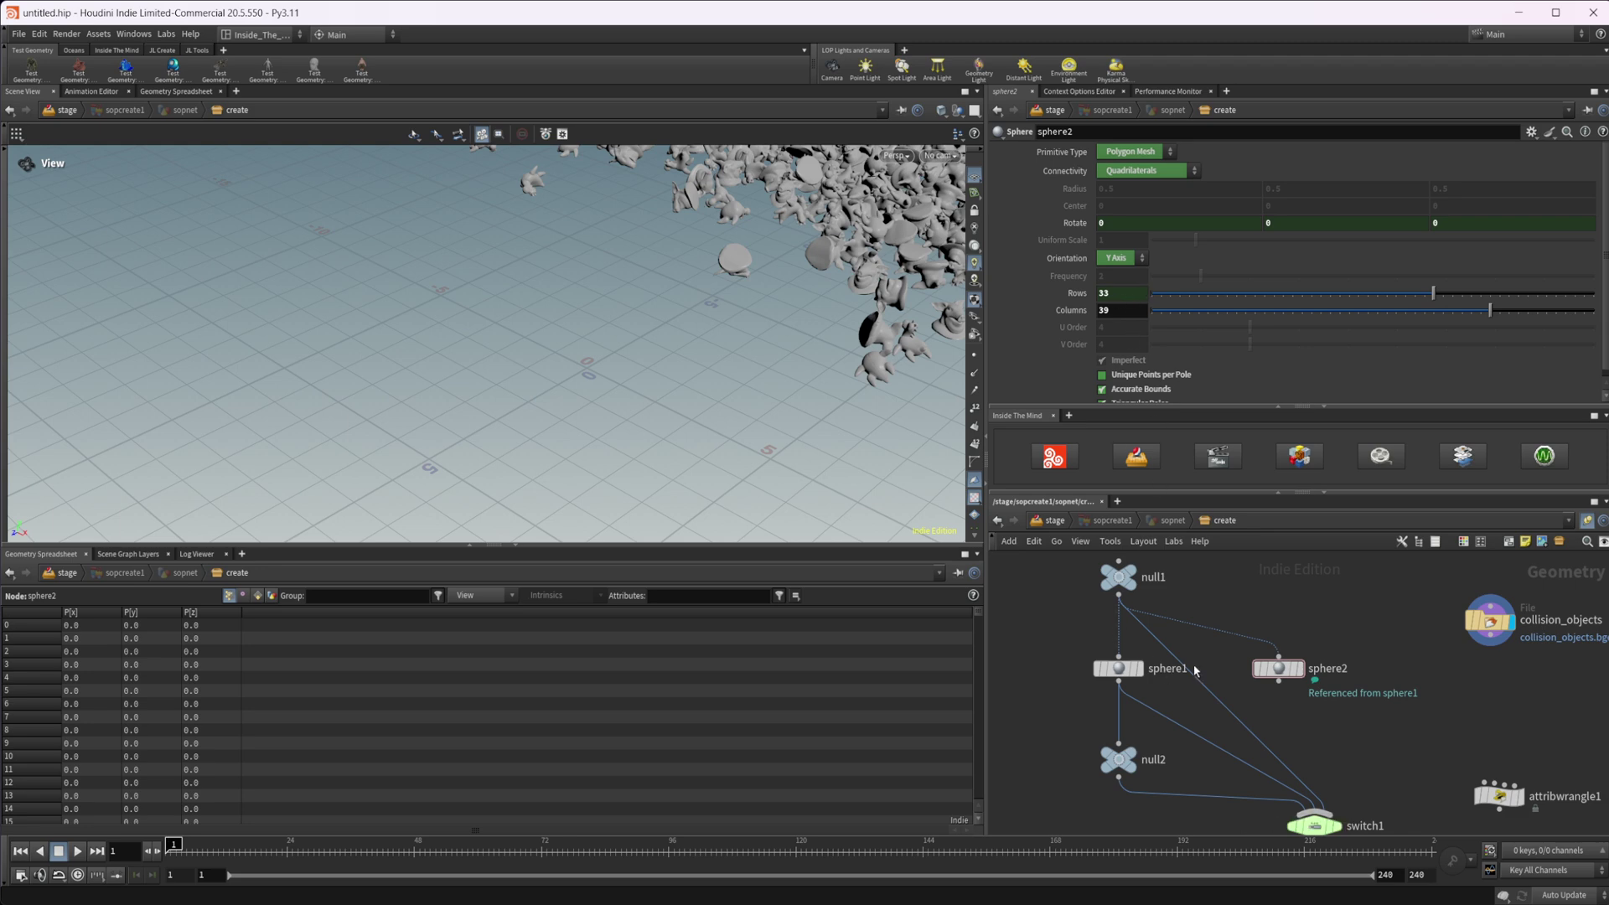
mouse_move(1295, 668)
scroll(1422, 743, "down", 2)
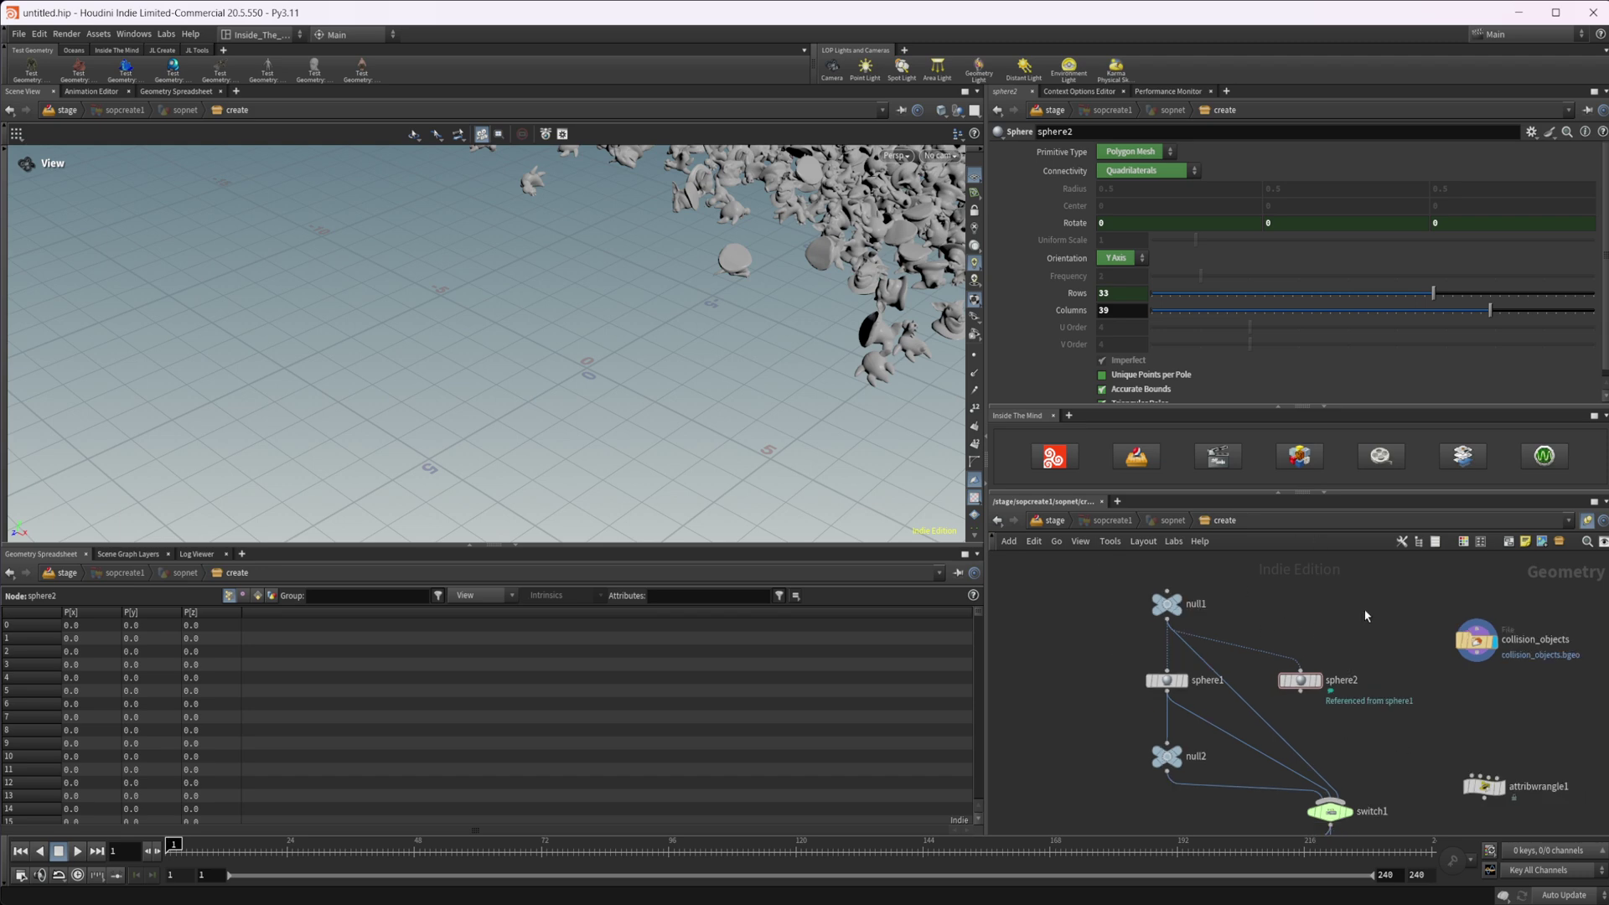
Open Find Node with Ctrl+F and search 'nul' to jump to null5, null3 and null2
key("ctrl+f")
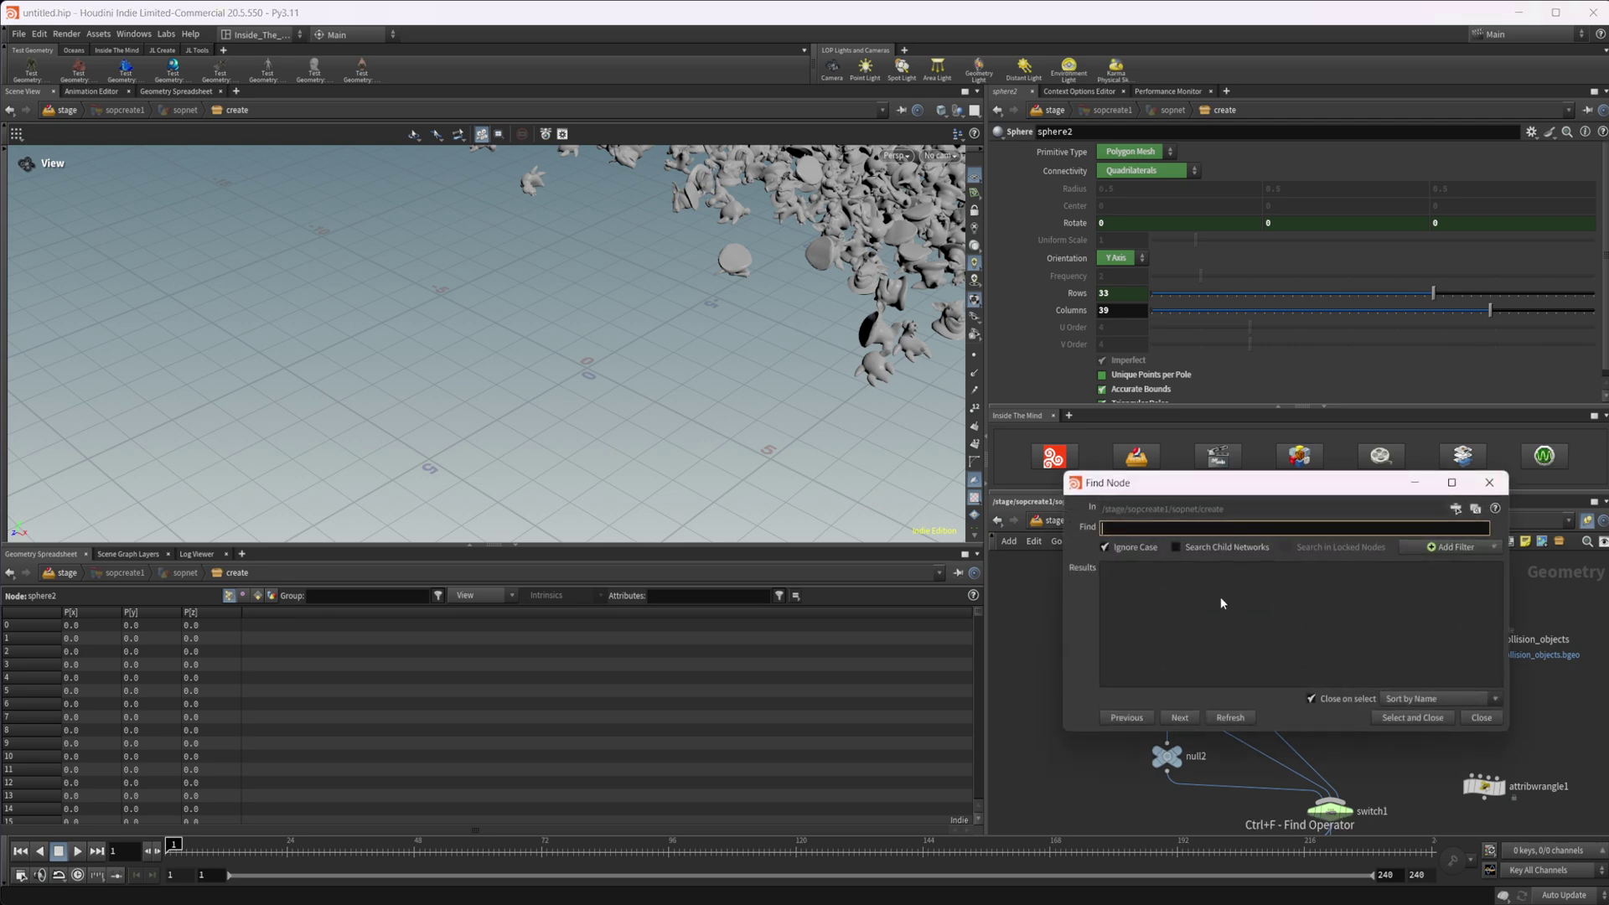
left_click_drag(1223, 482, 697, 440)
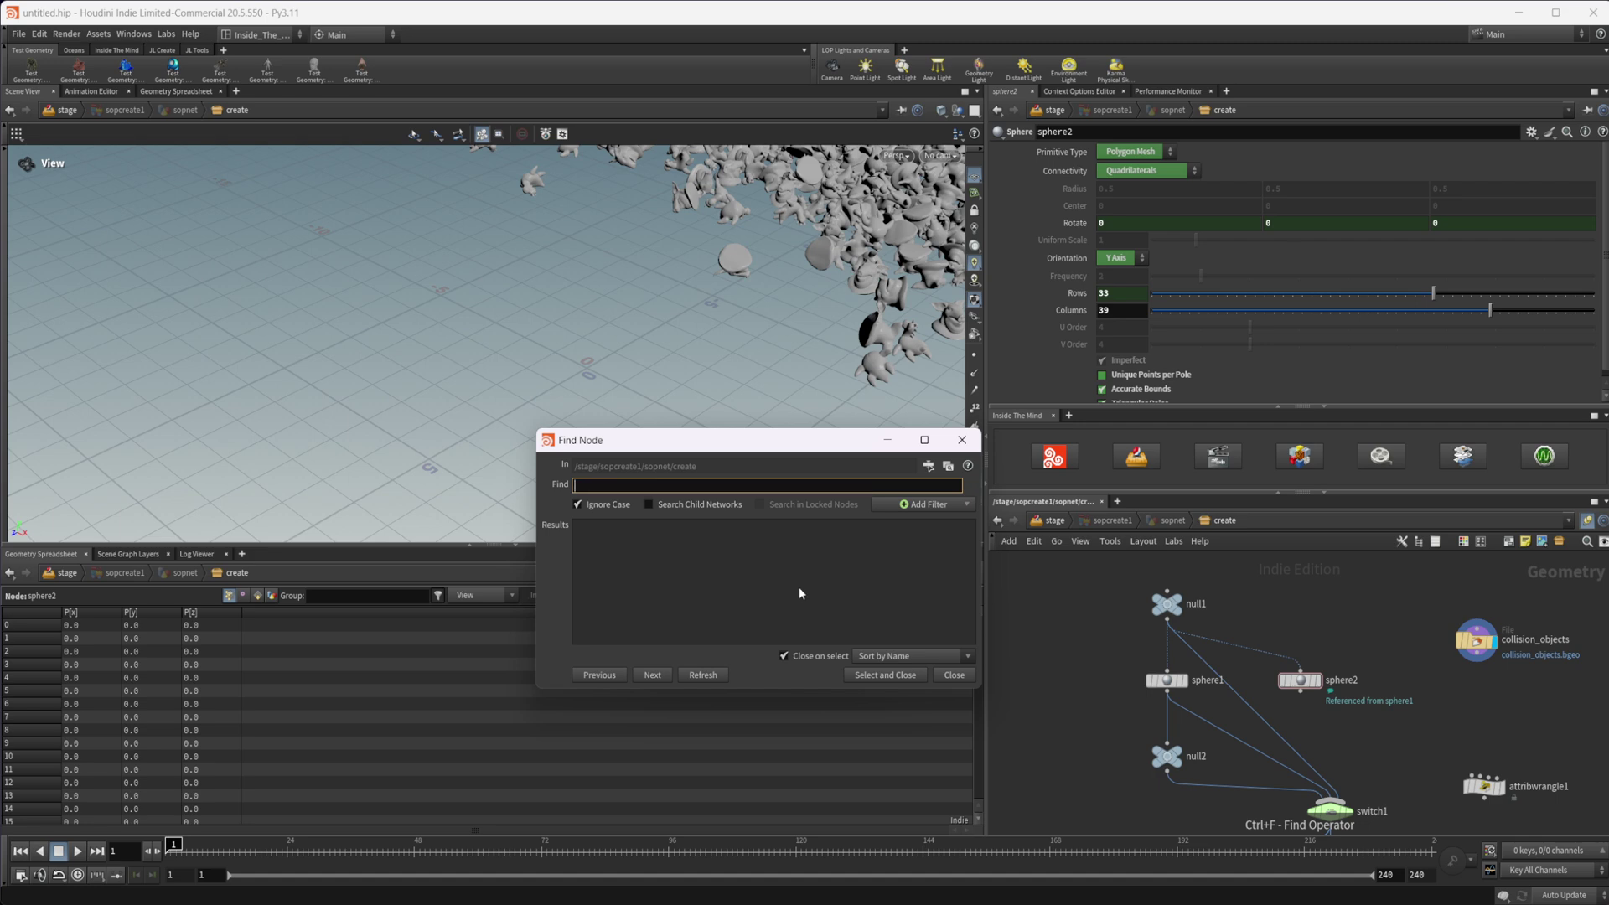
type("nul")
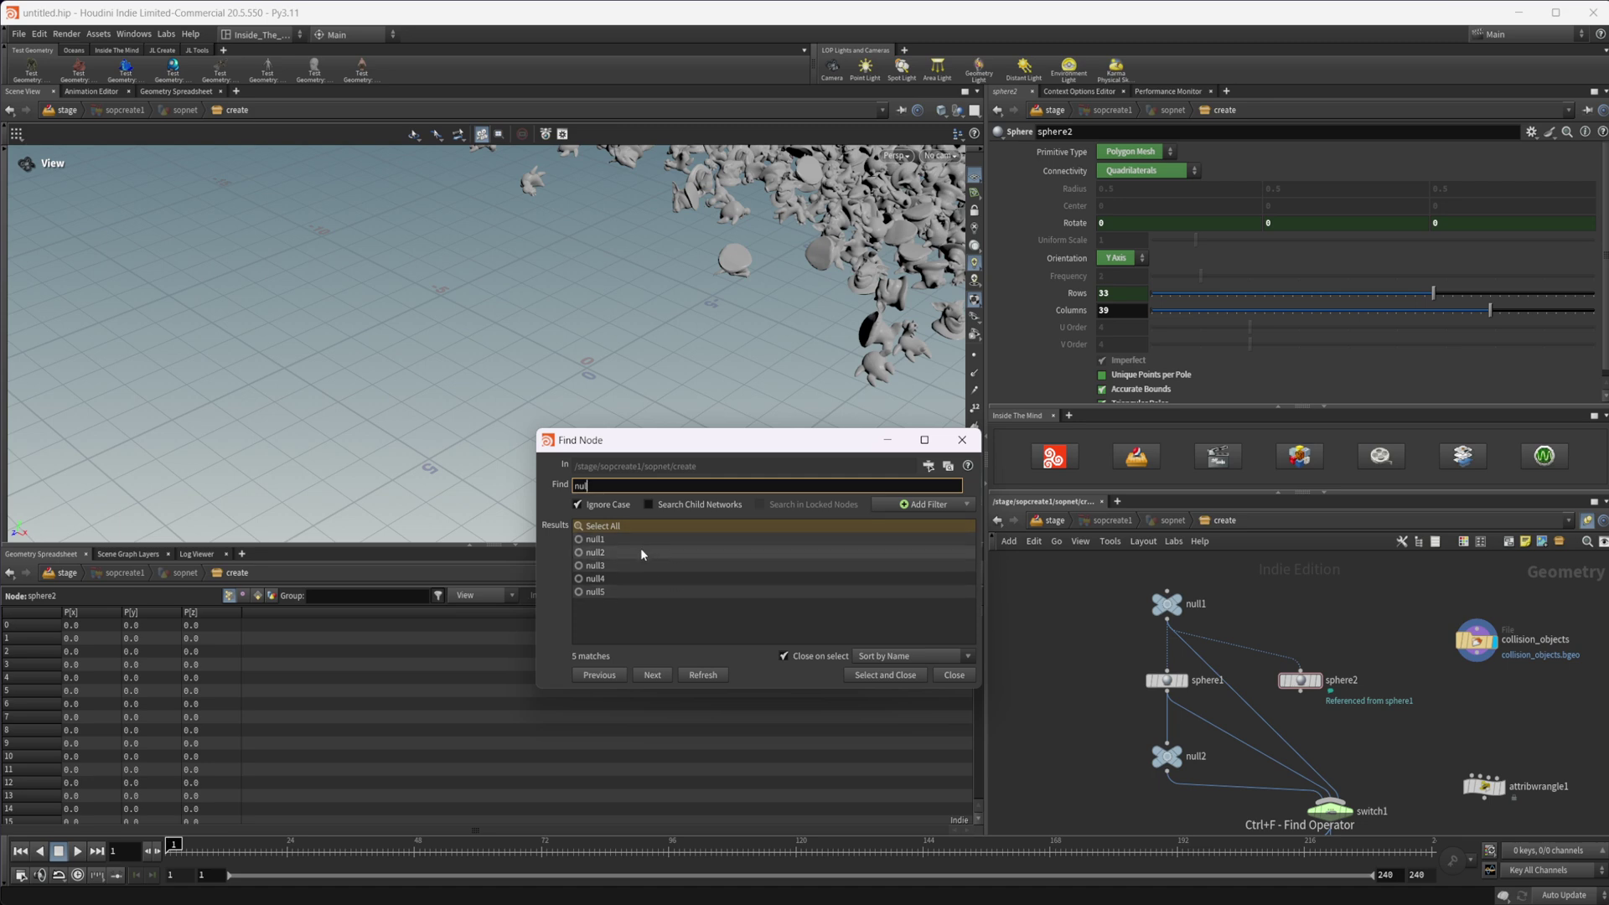
left_click(615, 592)
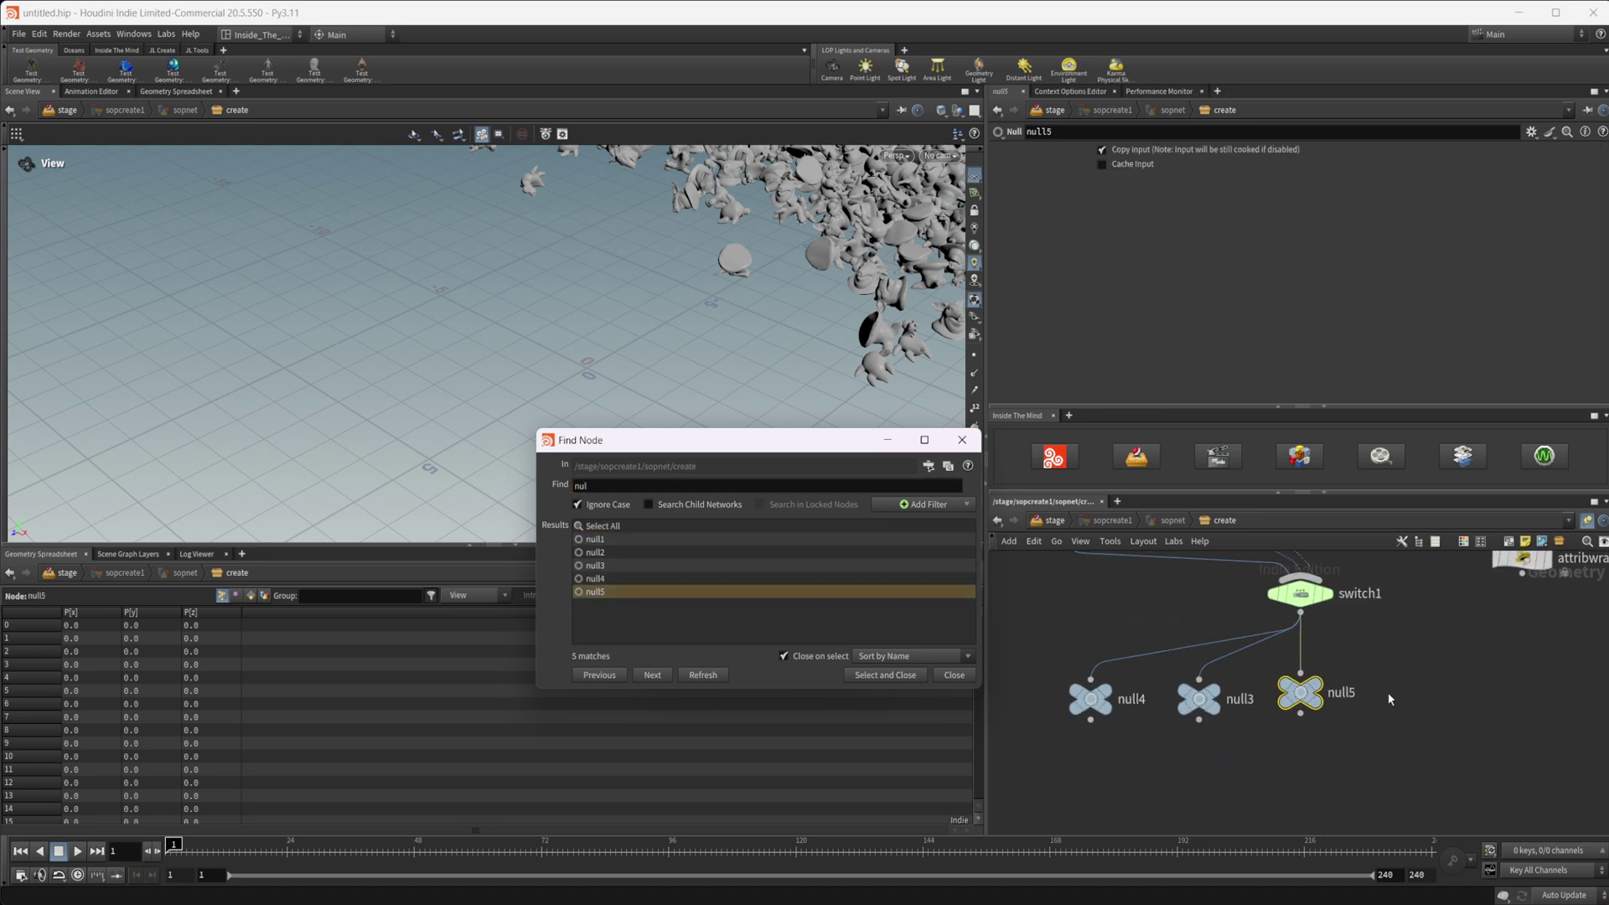
left_click(646, 564)
left_click(662, 554)
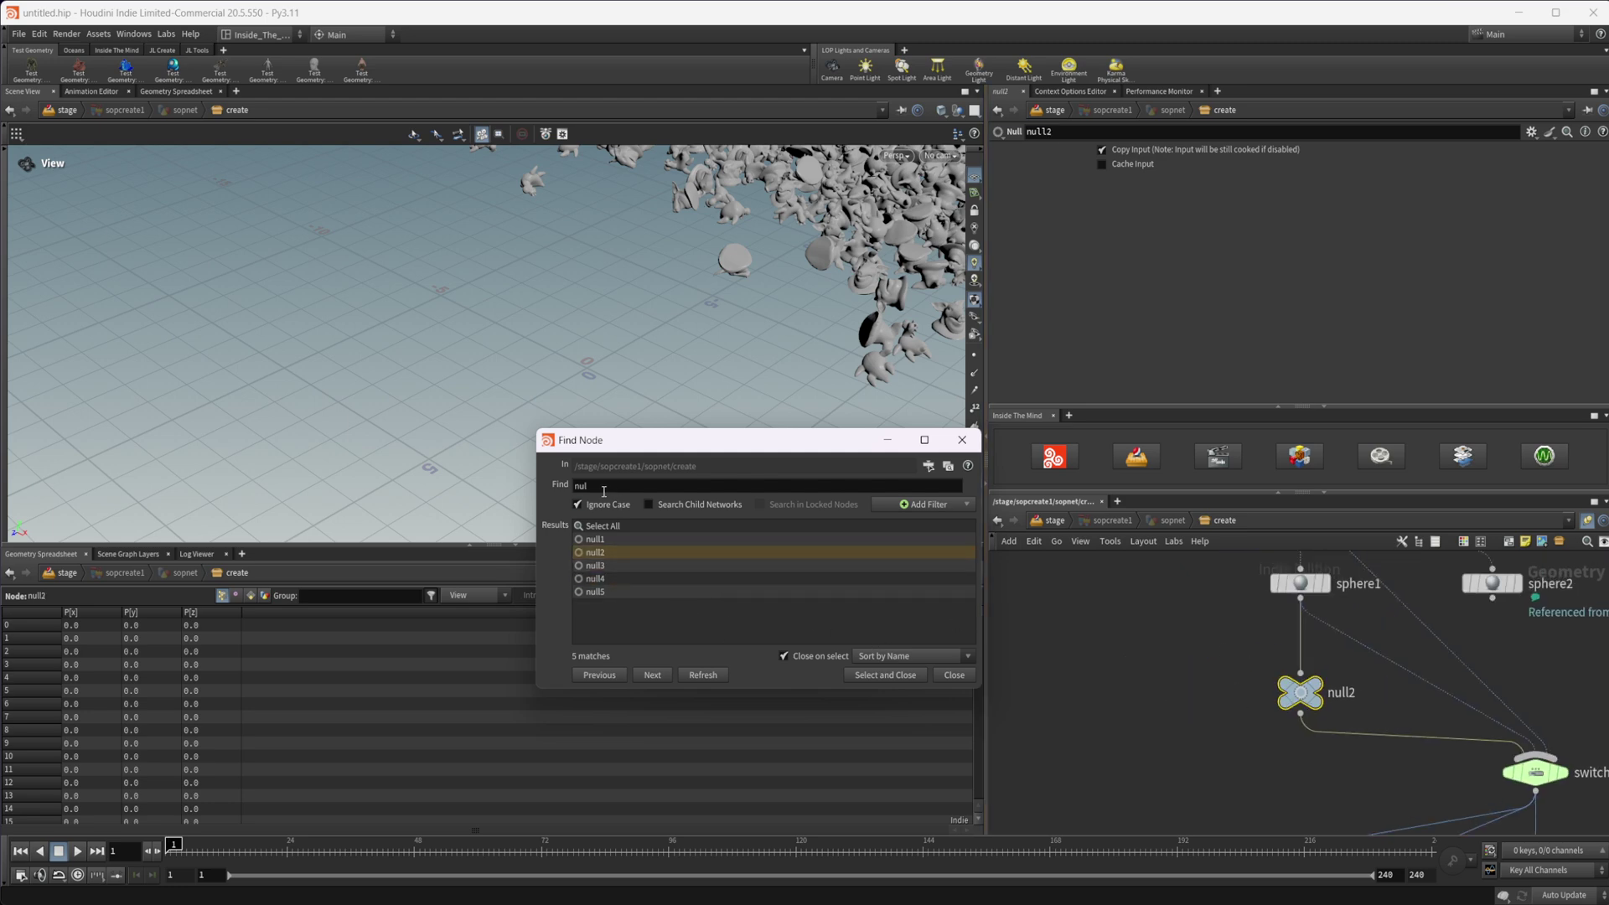
Search 'attwr' to jump to attribwrangle1 and close the search
left_click_drag(630, 486, 494, 489)
type("attwr")
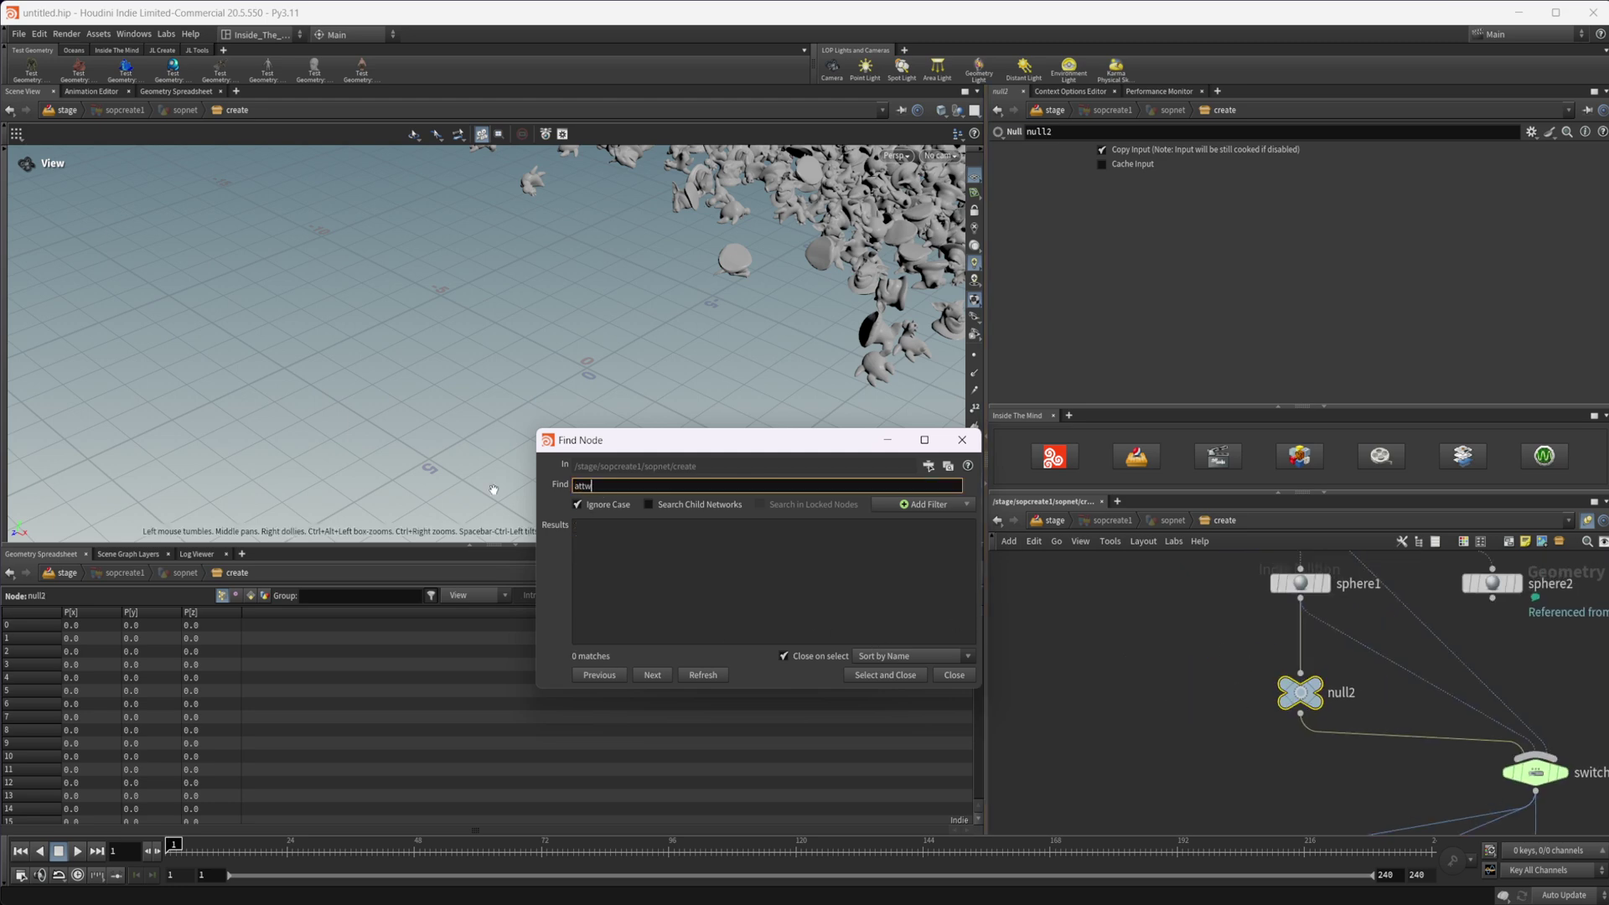
key("BackSpace")
key("Return")
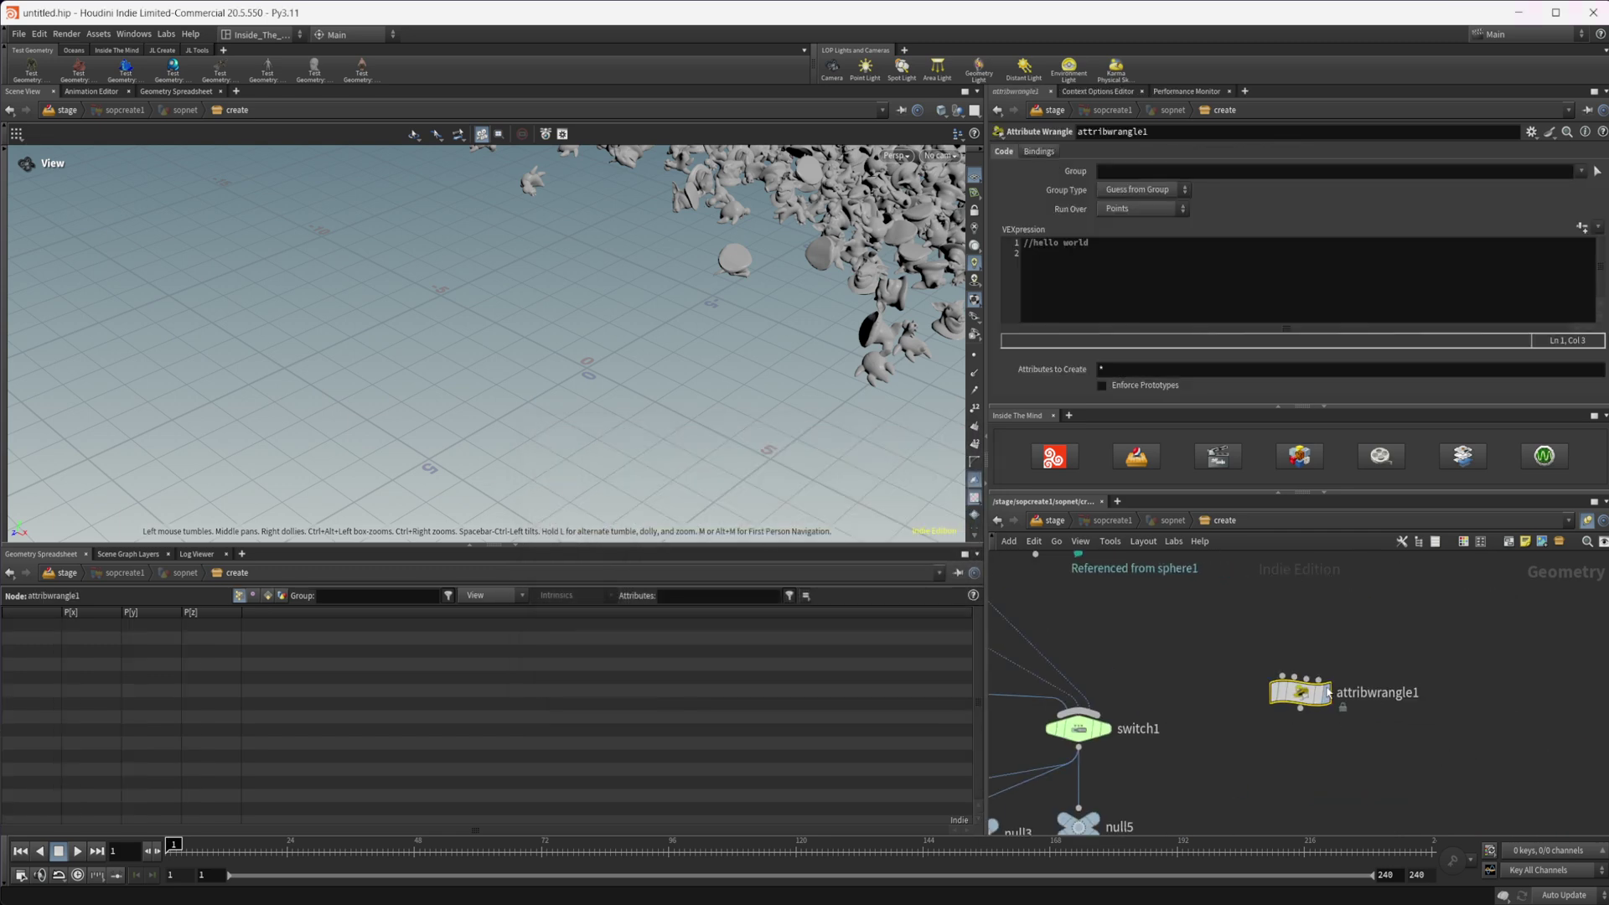
Reopen Find Node and show its Add Filter list
key("ctrl+f")
left_click_drag(1190, 551, 818, 489)
left_click(1070, 541)
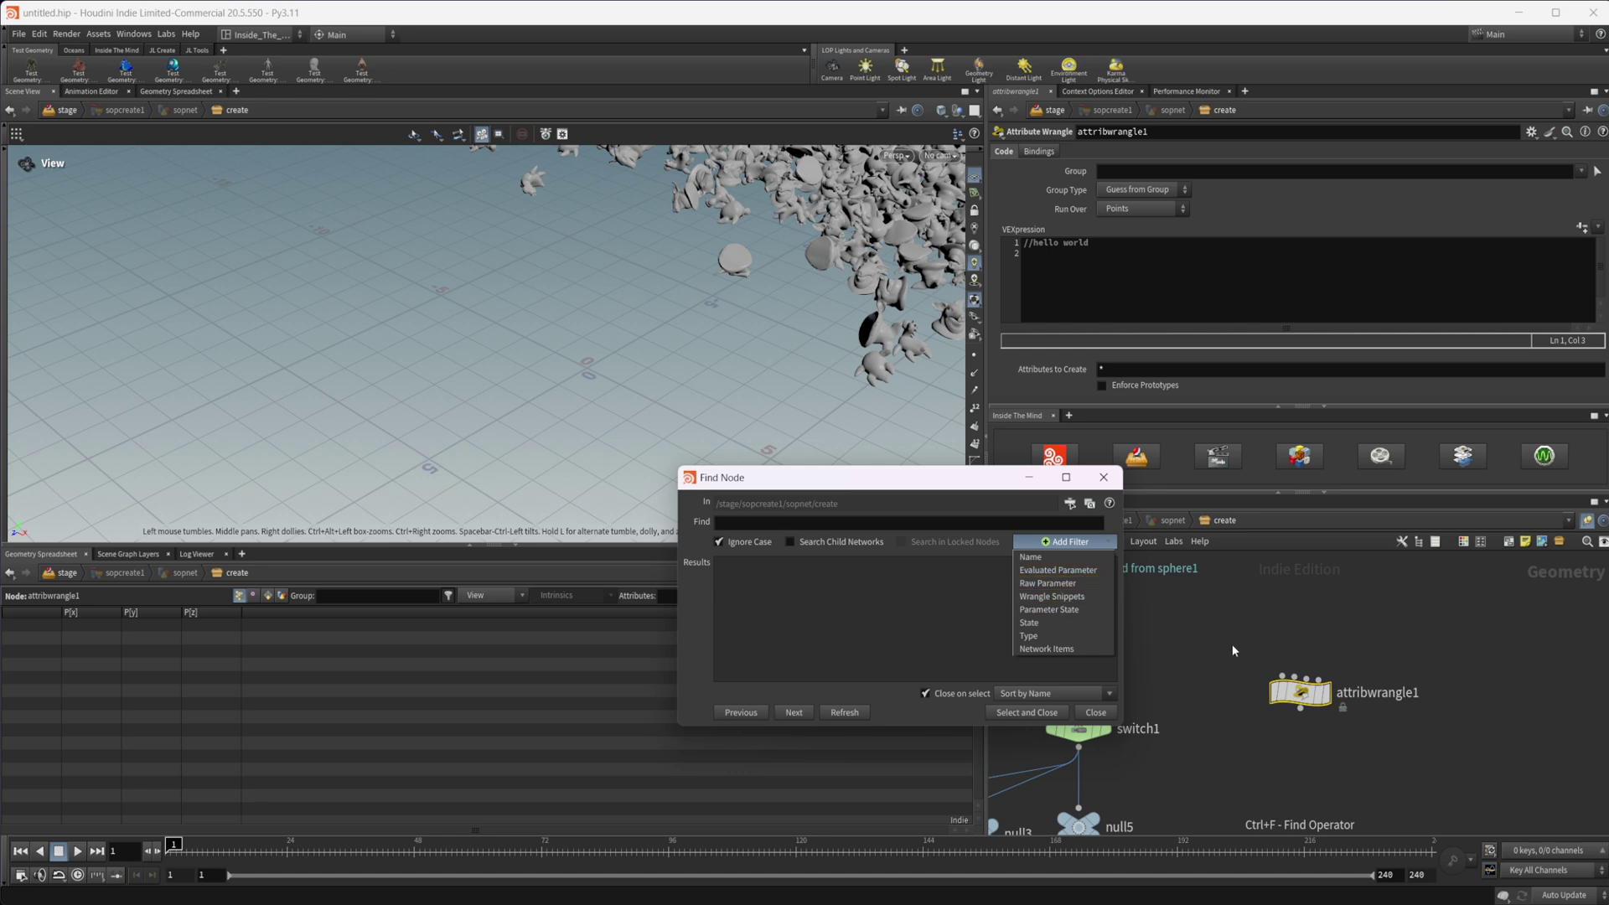
Dismiss the filter choices, pan to reveal sphere2, and select null1 to view its parameters
left_click(1274, 625)
middle_click_drag(1274, 625, 1513, 779)
scroll(1508, 775, "down", 3)
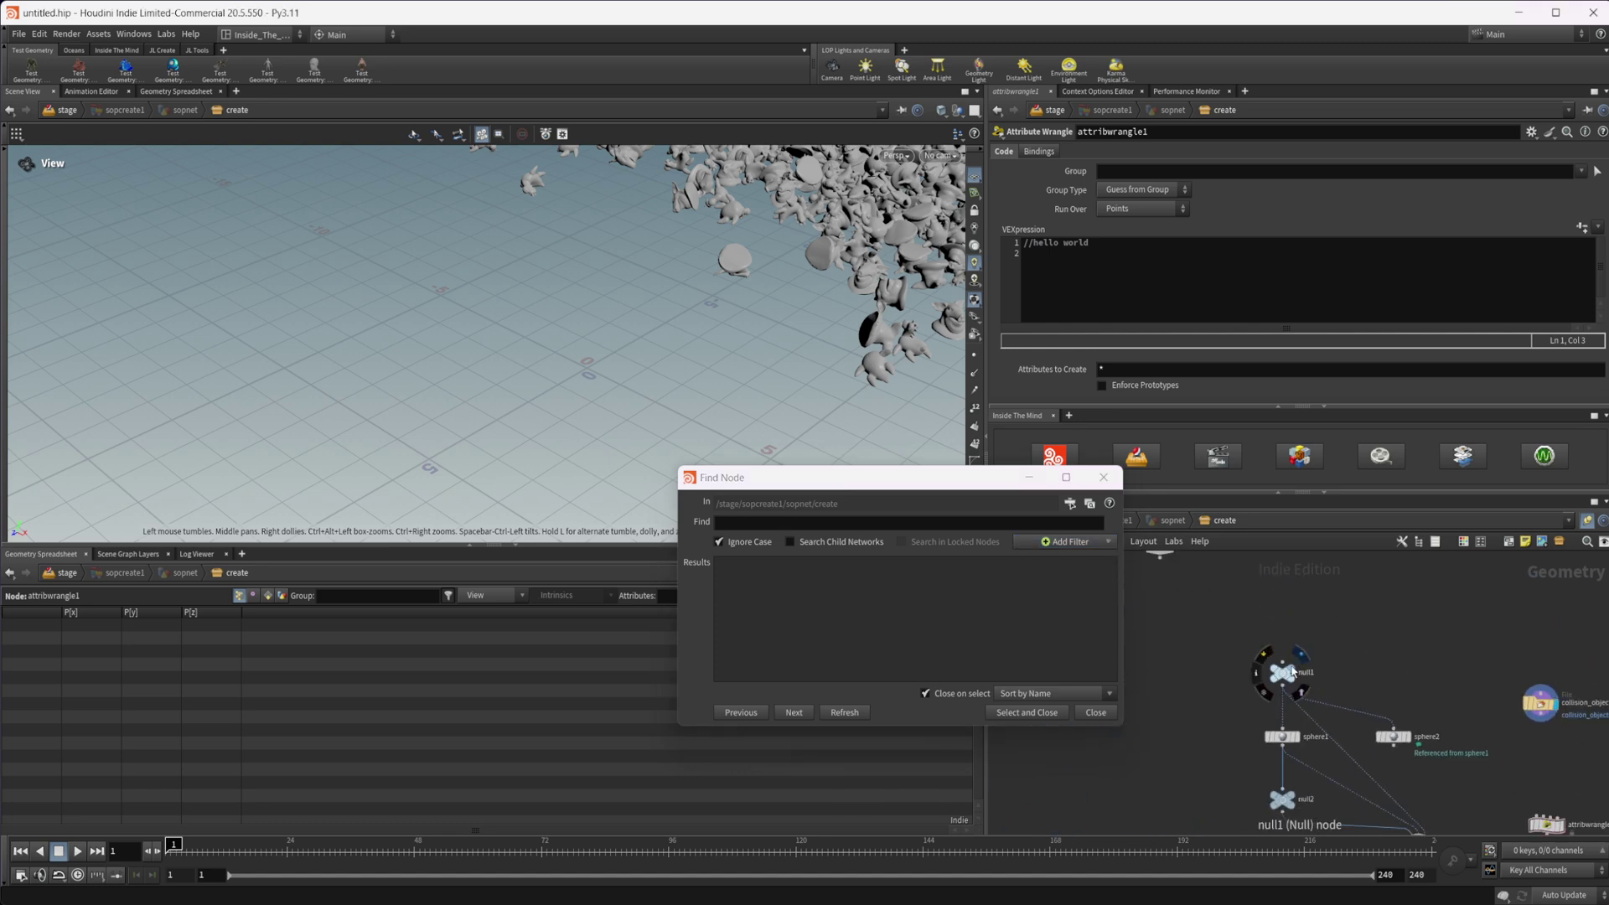
left_click(1283, 672)
scroll(1299, 695, "up", 3)
scroll(1298, 695, "up", 2)
Add a Wrangle Snippets filter with VEX containing 'hello' and jump to attribwrangle1
left_click(1064, 541)
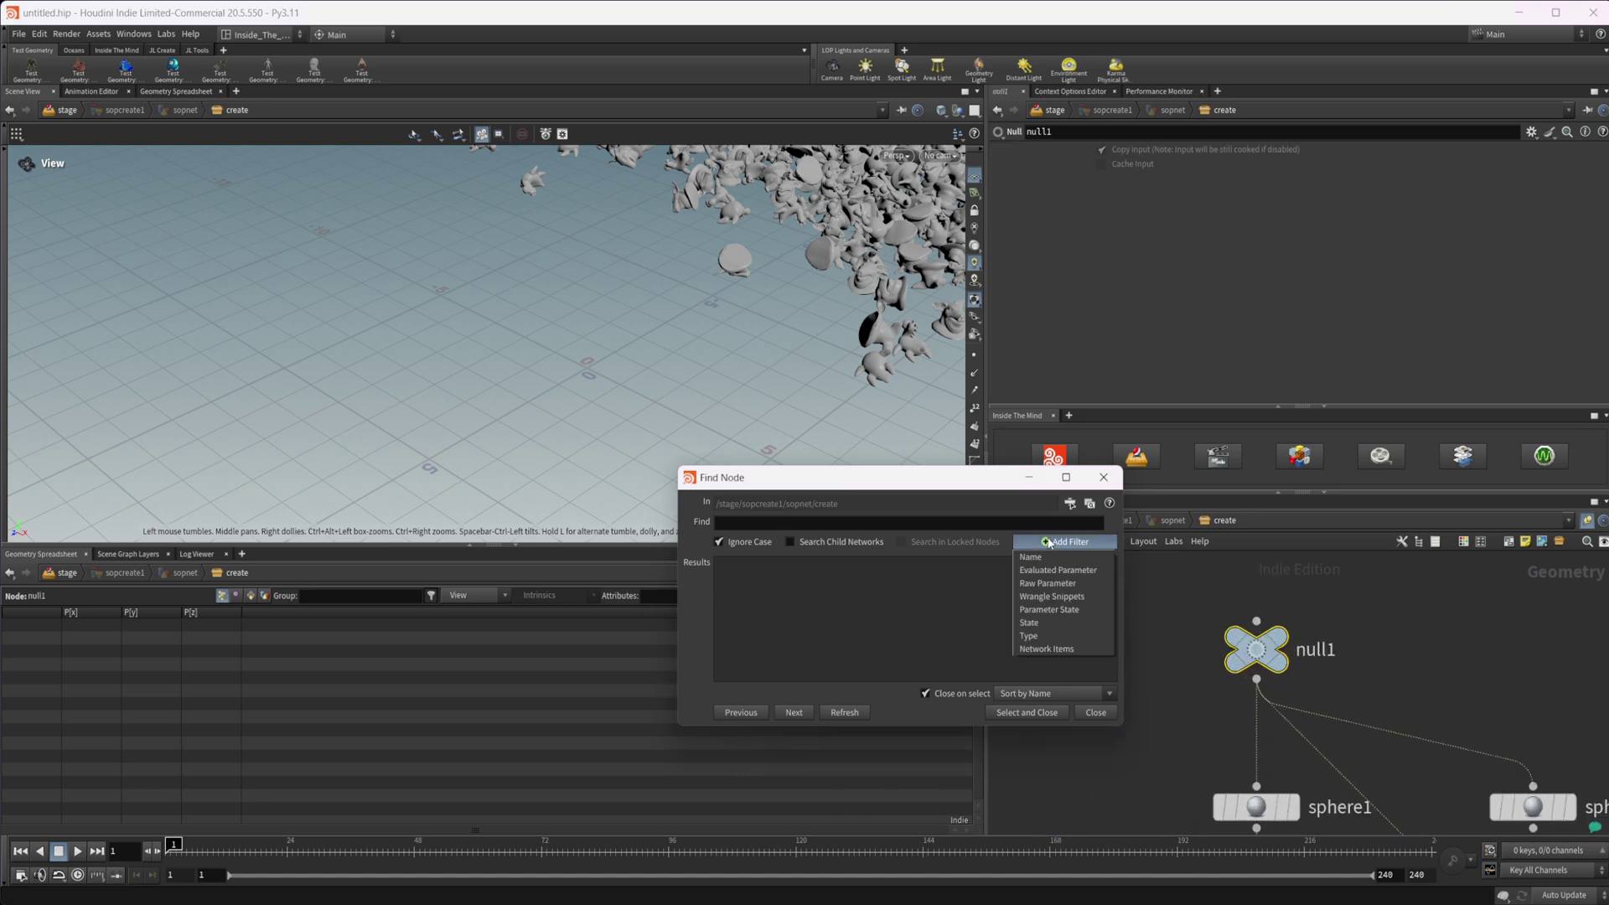
left_click(1060, 595)
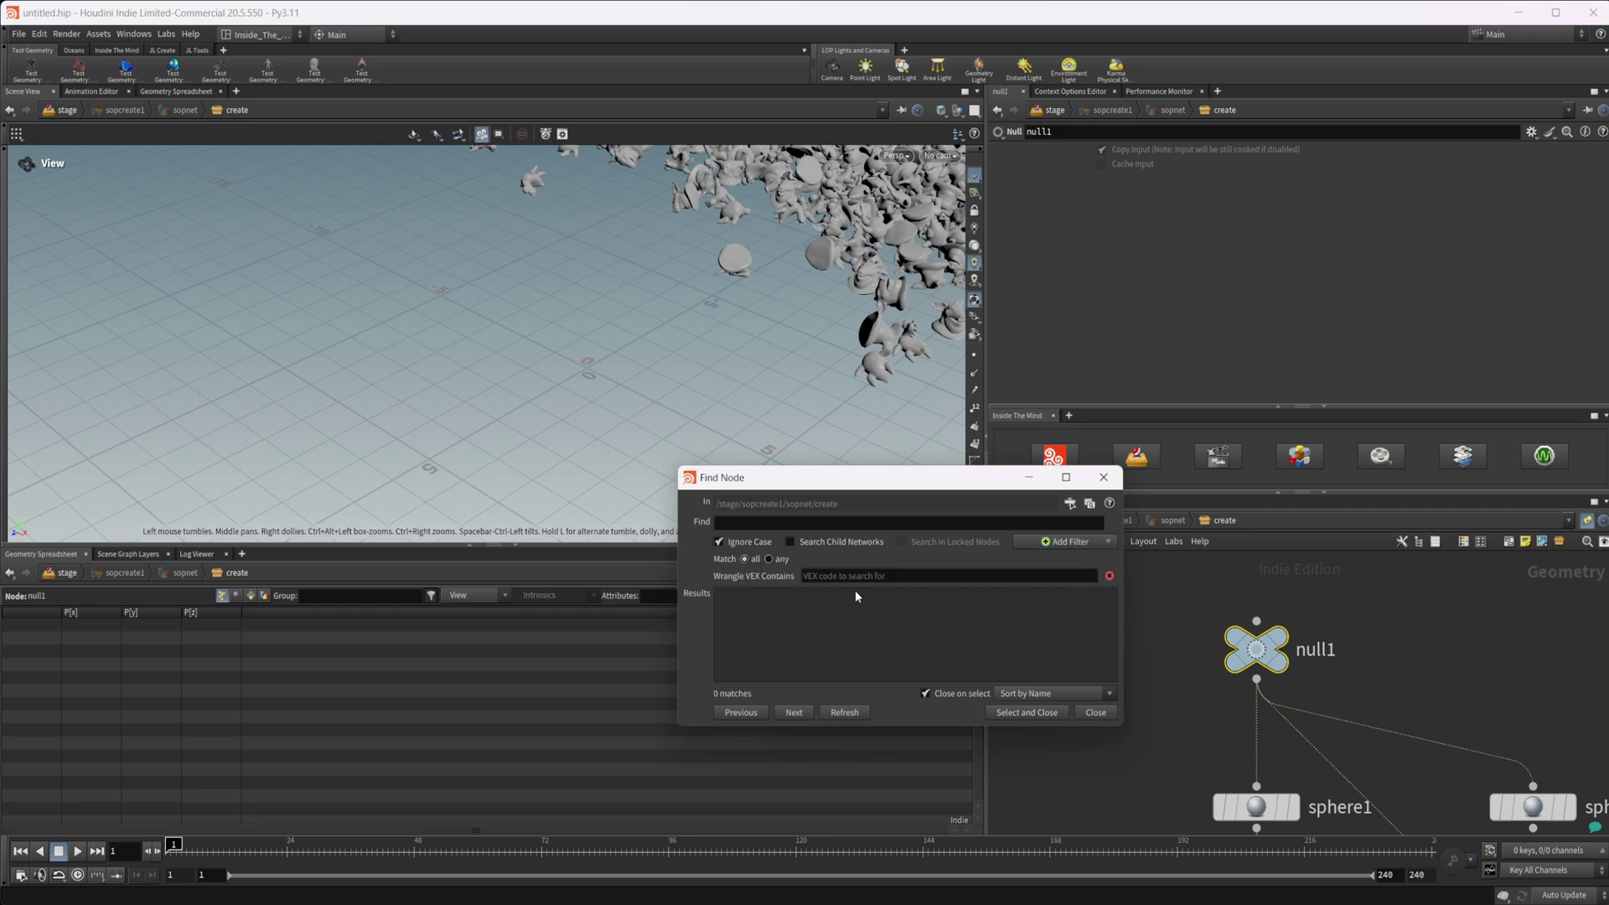
left_click(884, 577)
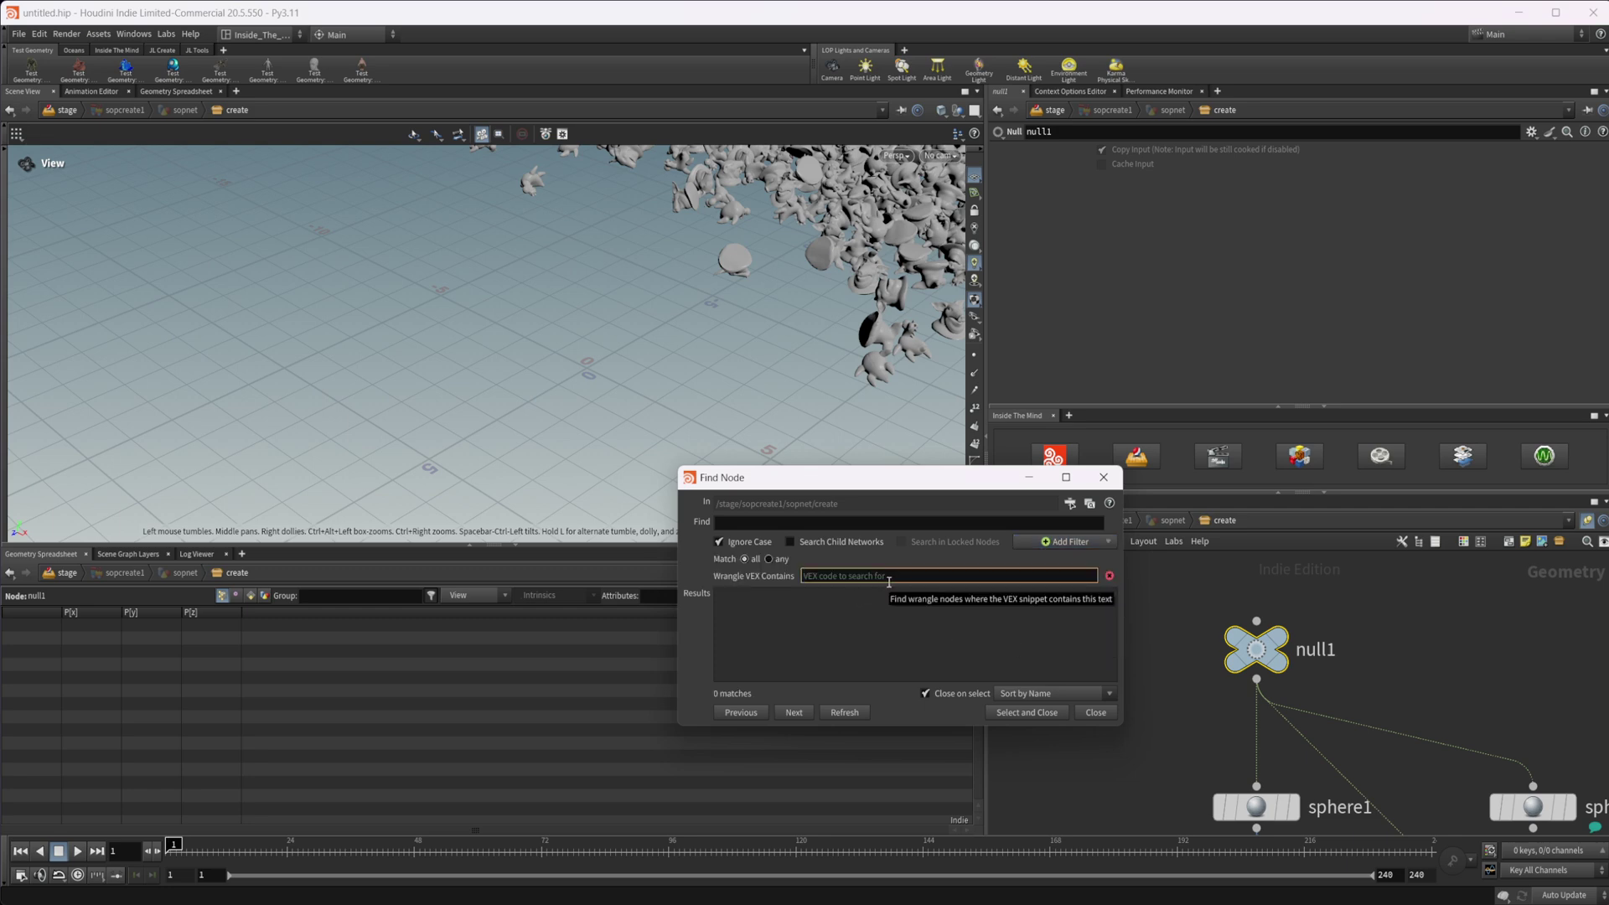
type("h")
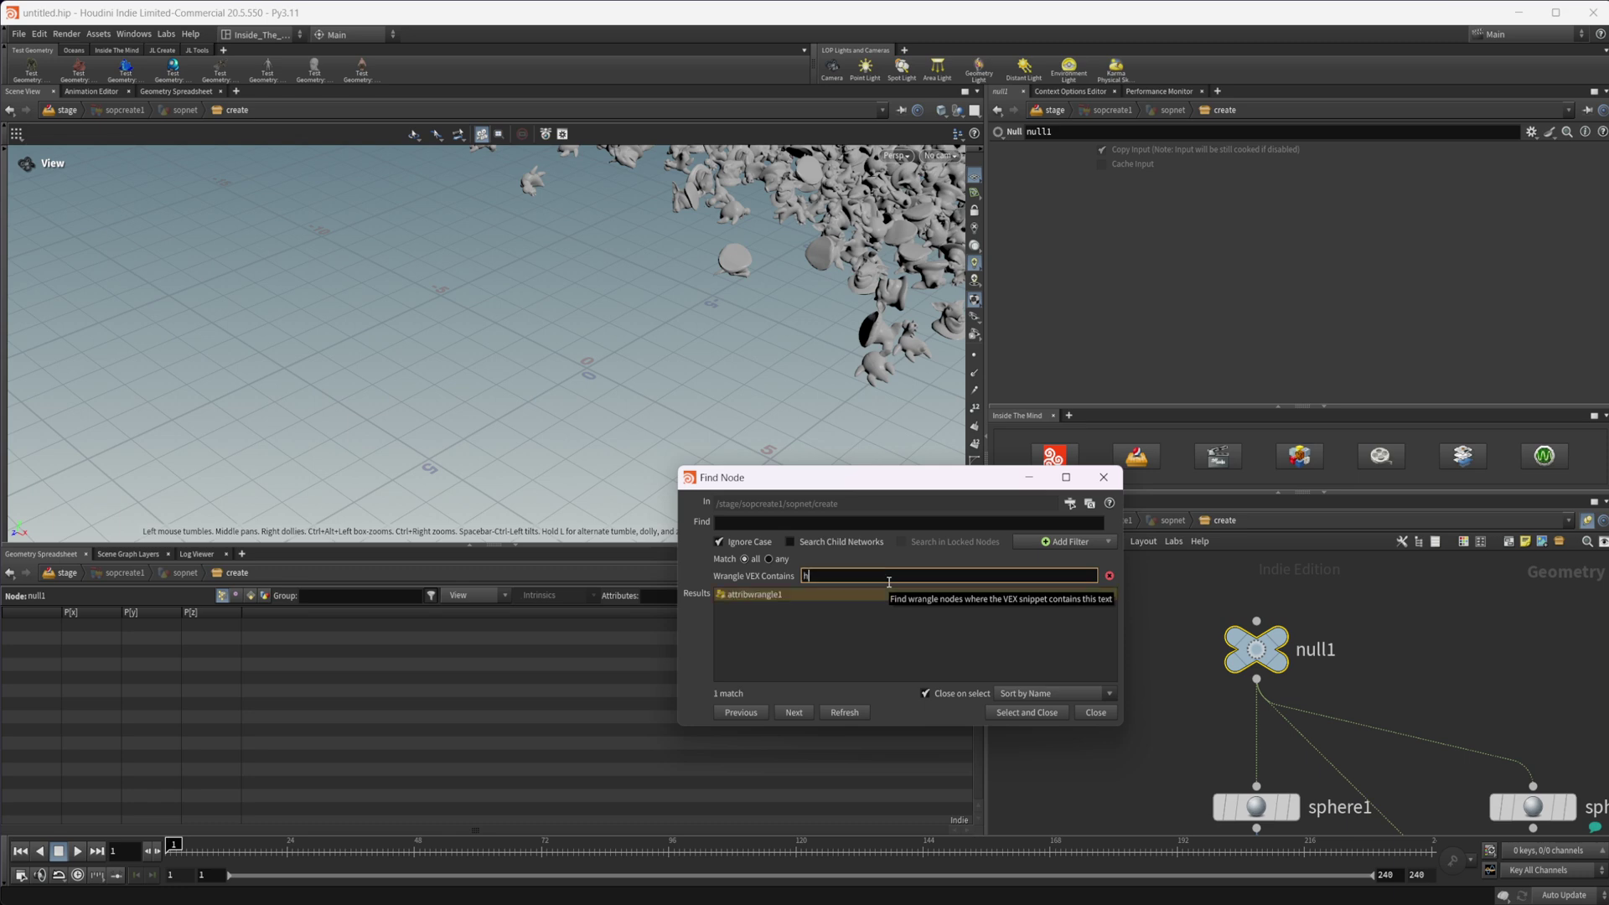
type("ello")
left_click(868, 593)
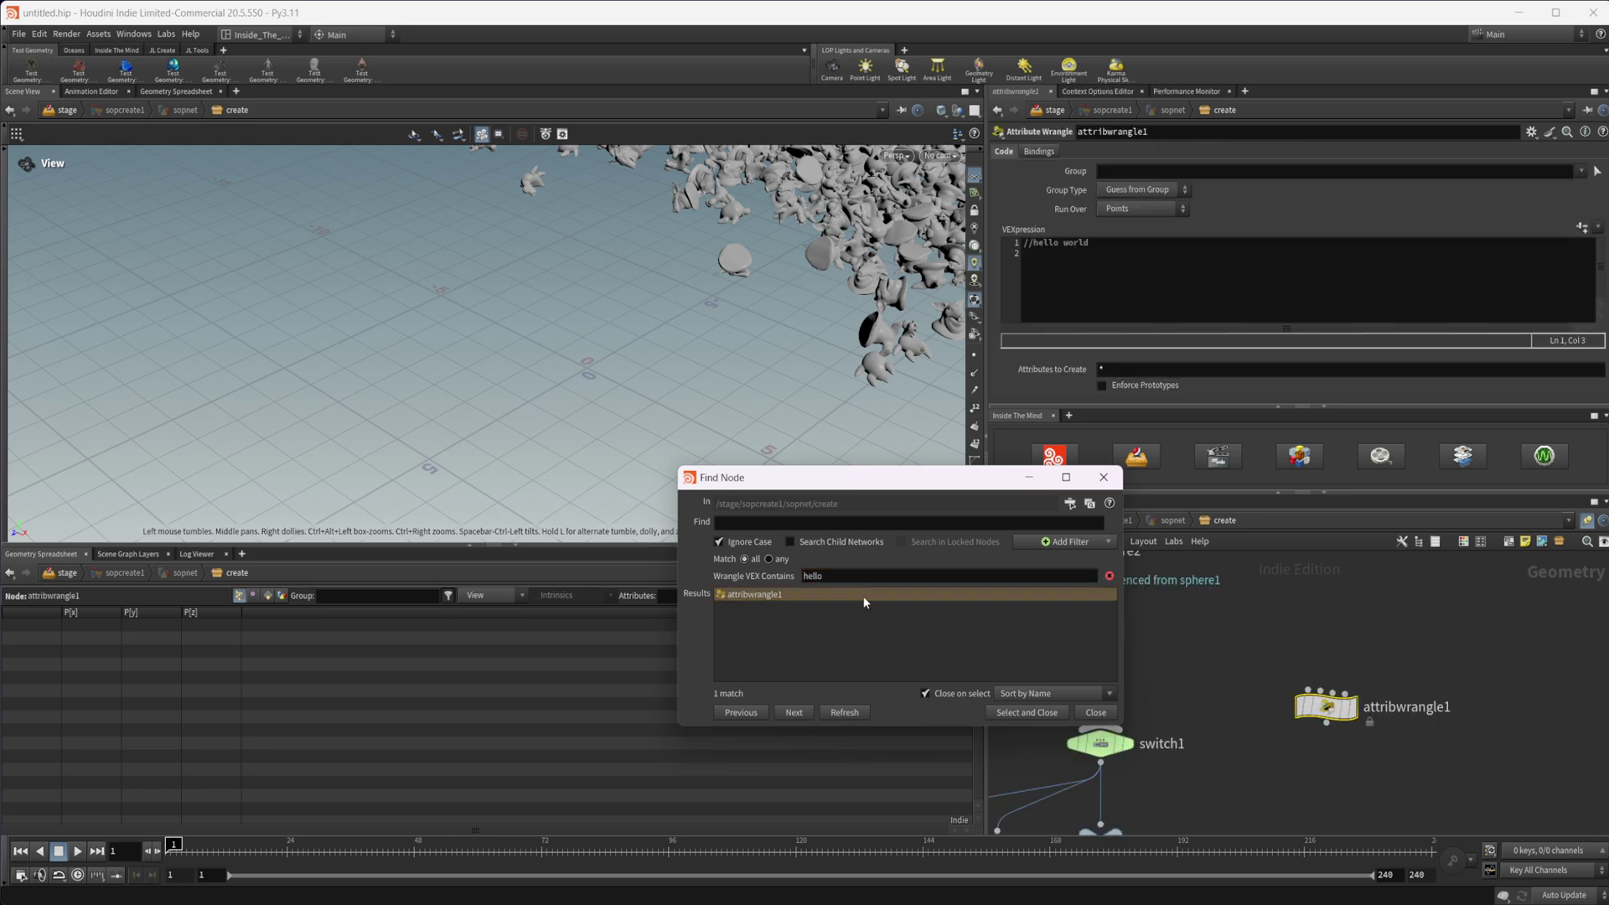
Inspect attribwrangle1's 'hello world' code and enable Search Child Networks
left_click(1030, 248)
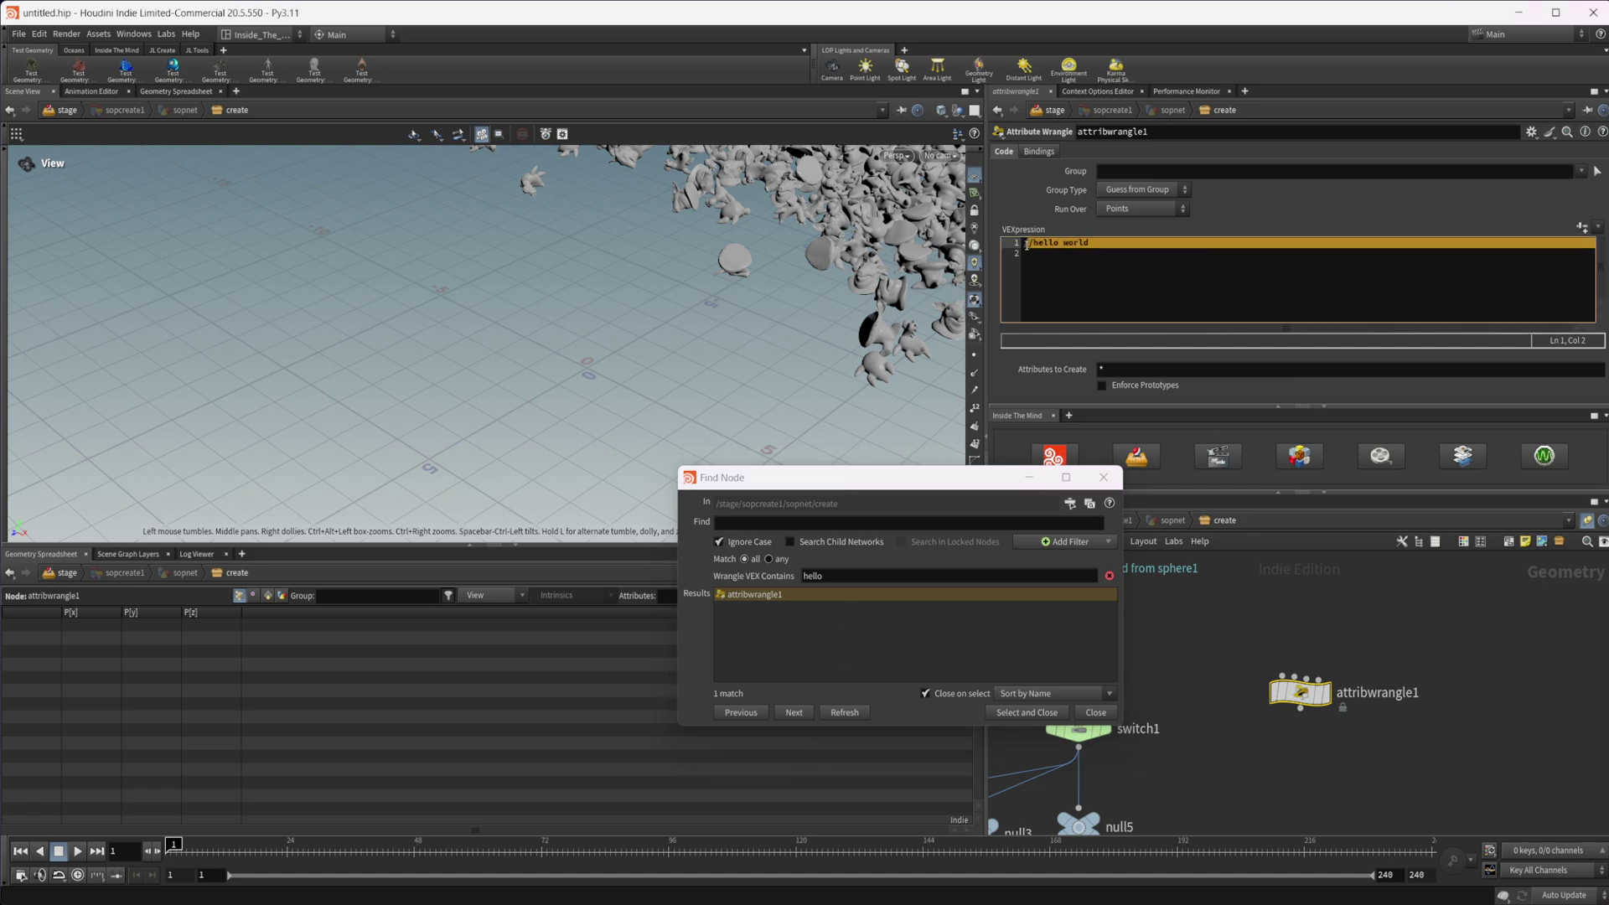
left_click(1204, 592)
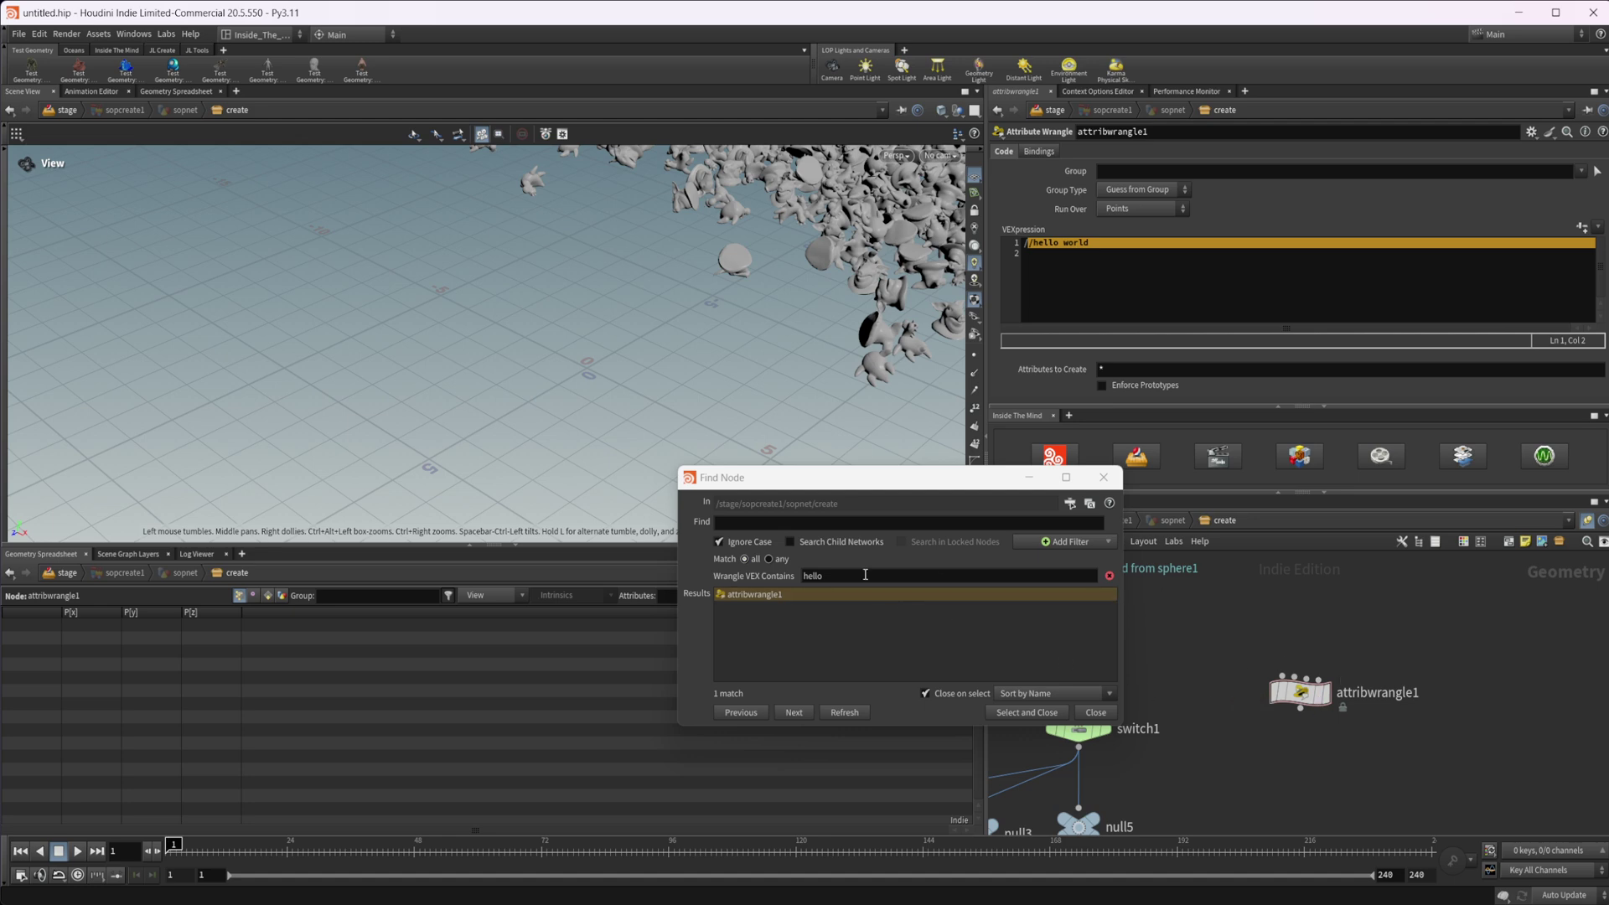
left_click(811, 542)
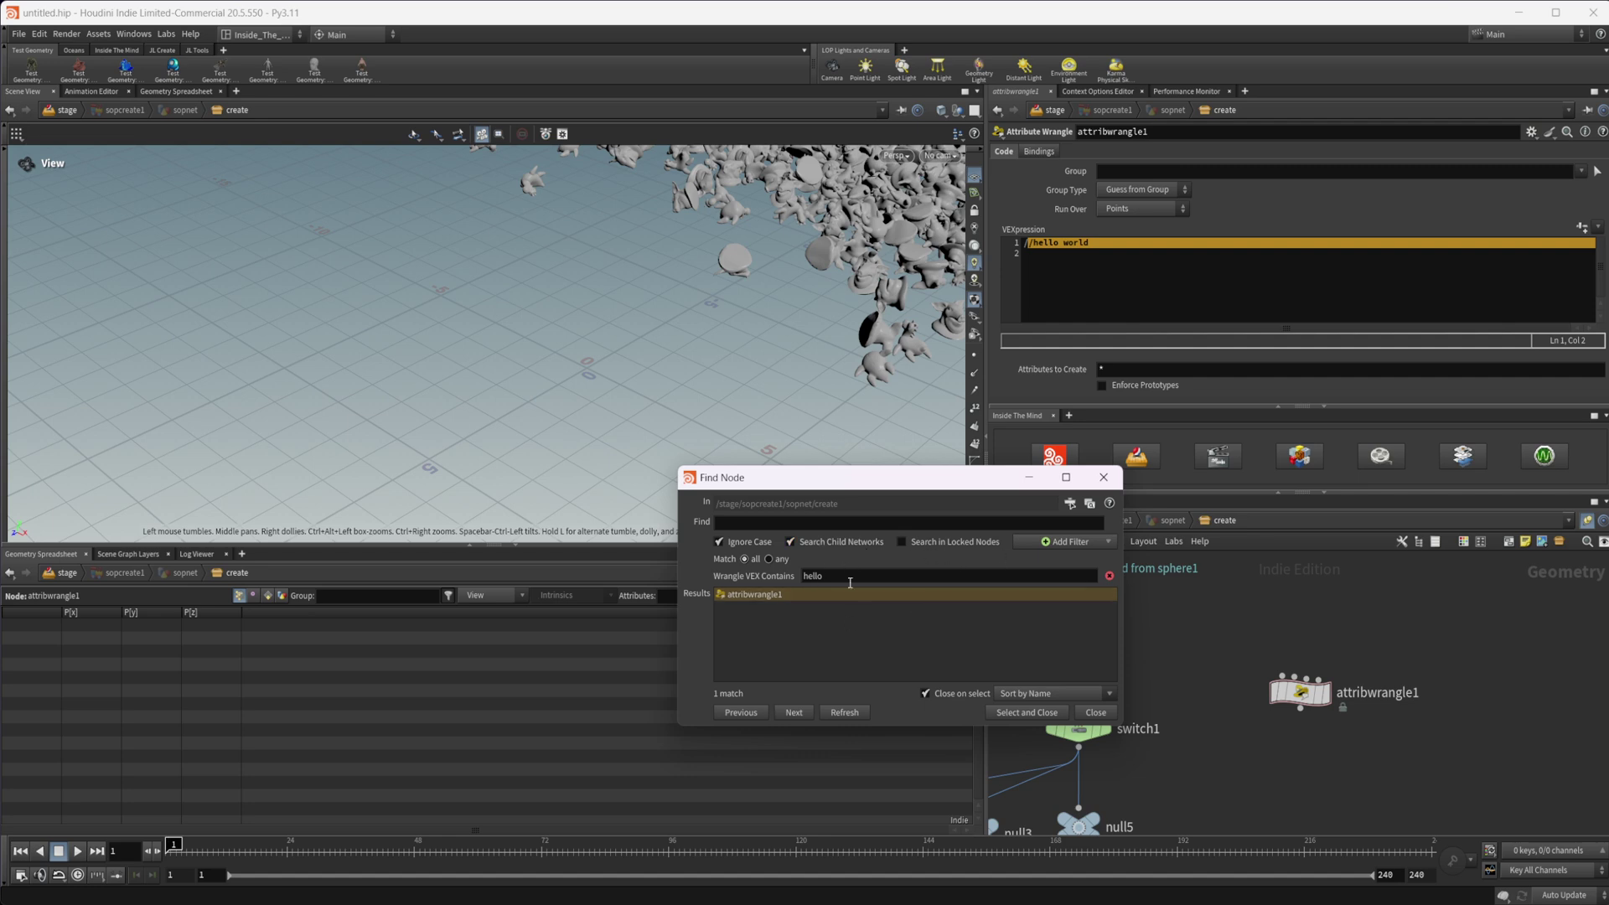
left_click(1072, 542)
left_click(988, 624)
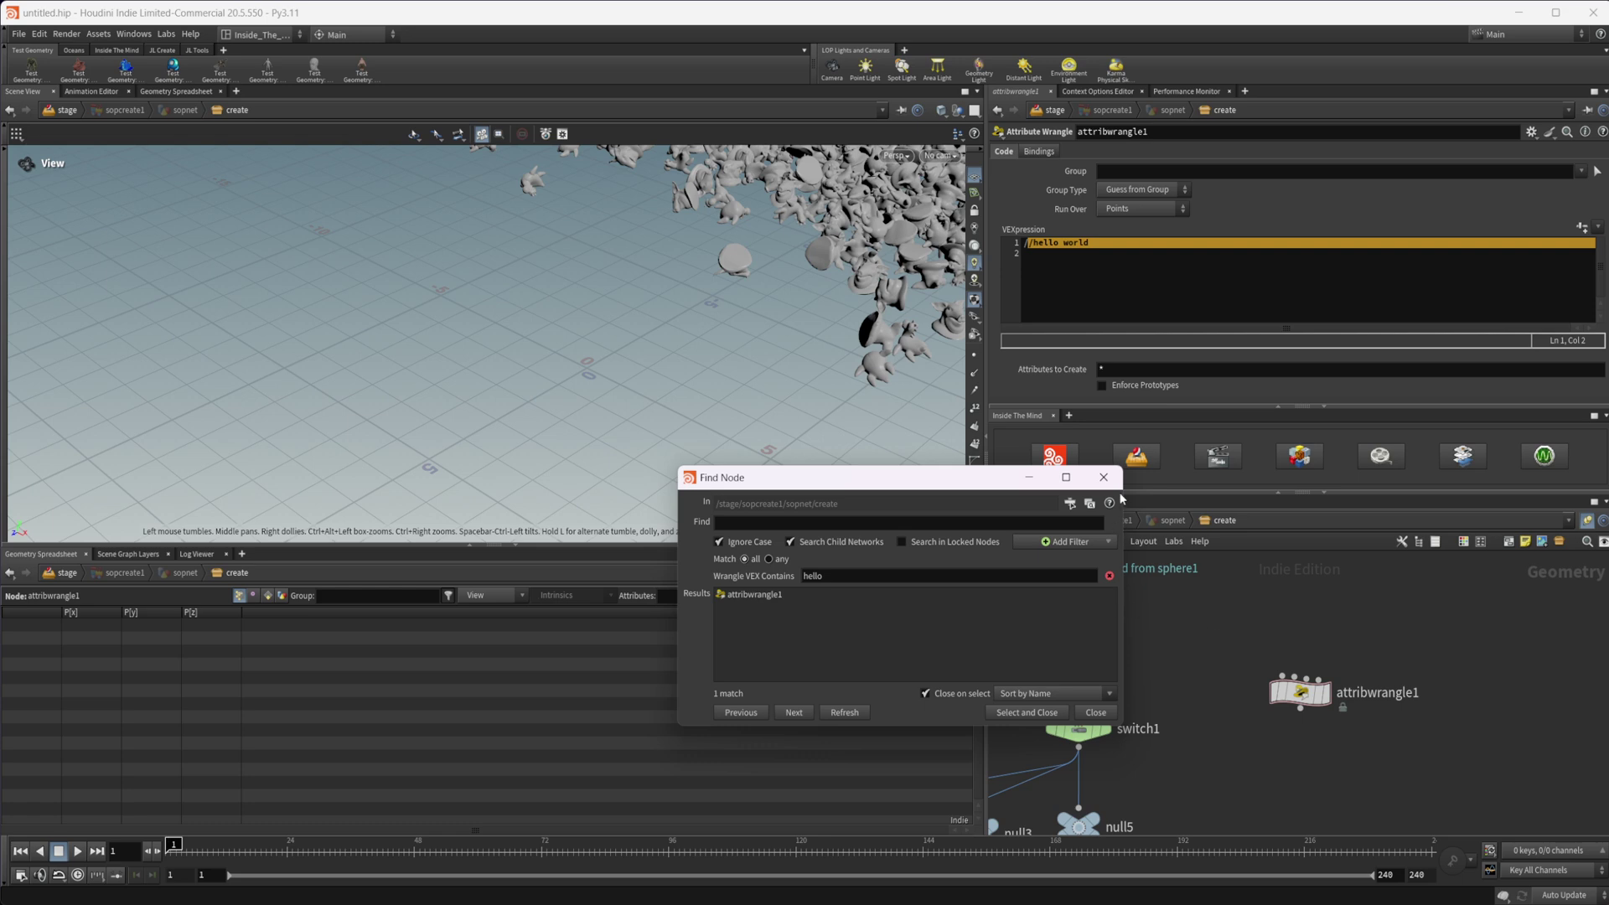
Close Find Node, box-select the network's nodes and auto-lay them out with L
left_click(1102, 477)
scroll(1131, 660, "down", 4)
middle_click_drag(1125, 661, 1218, 698)
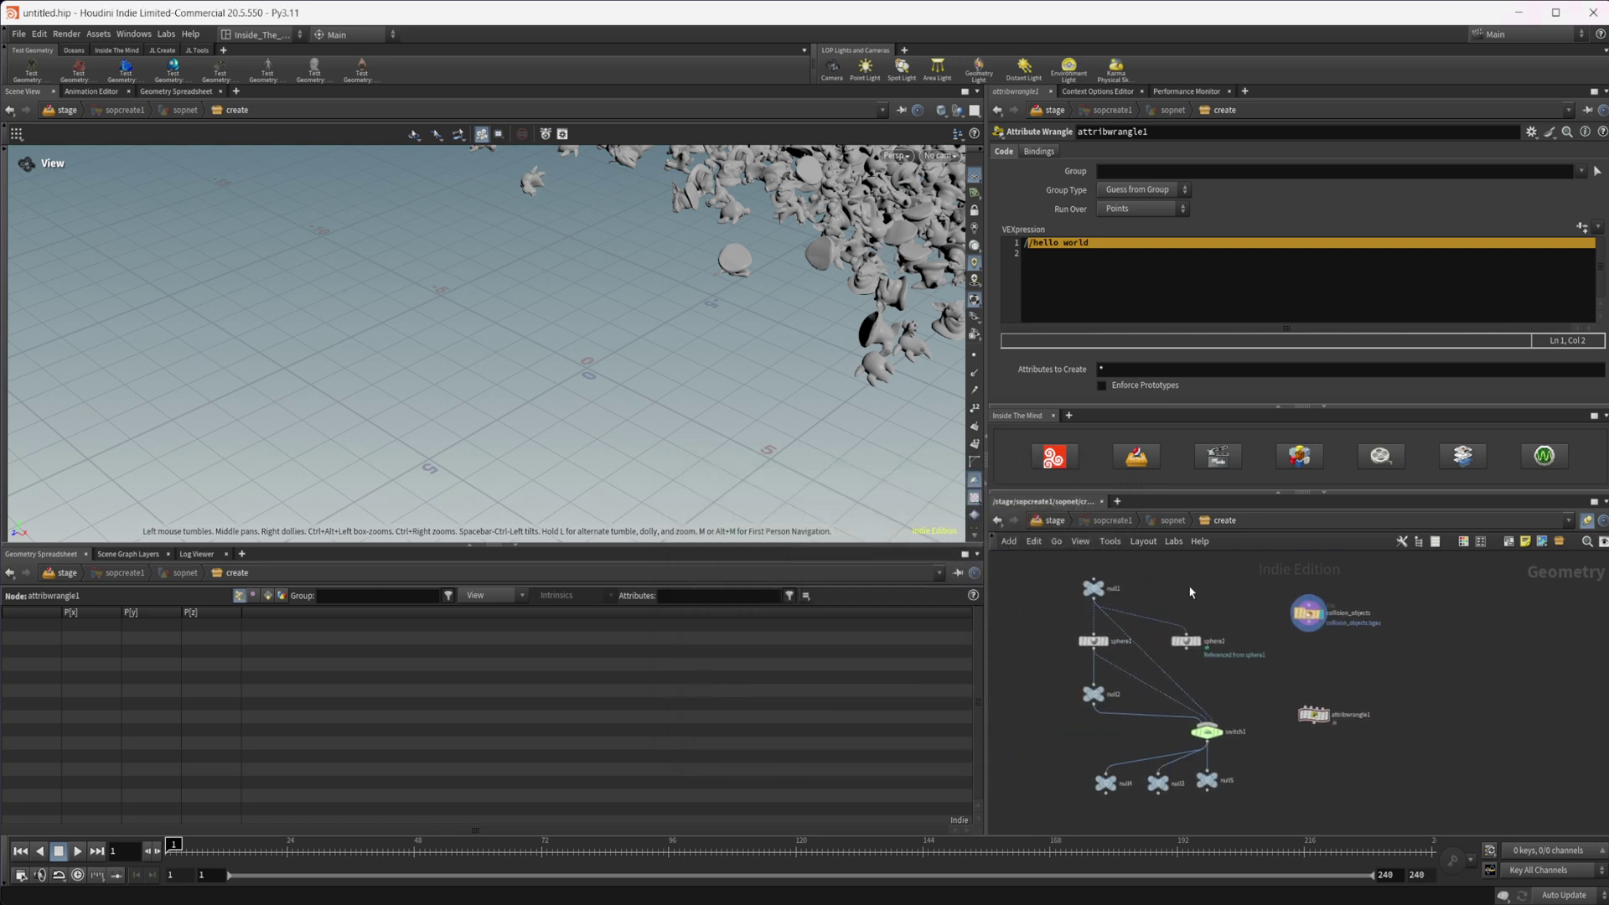
middle_click_drag(1102, 741, 1137, 744)
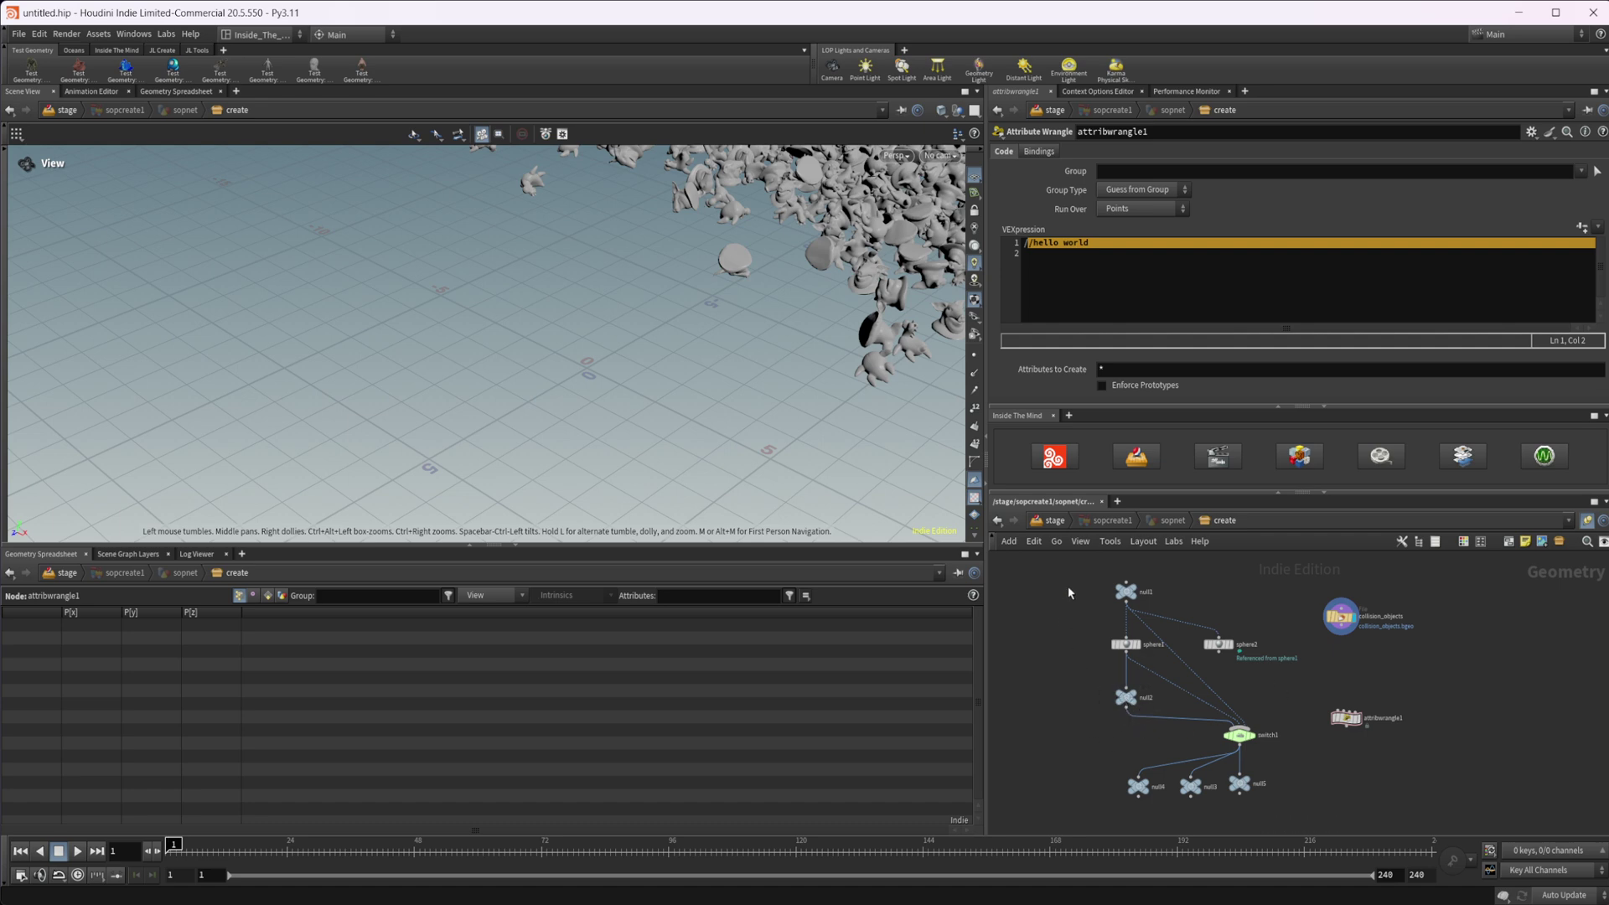
left_click_drag(1067, 586, 1287, 834)
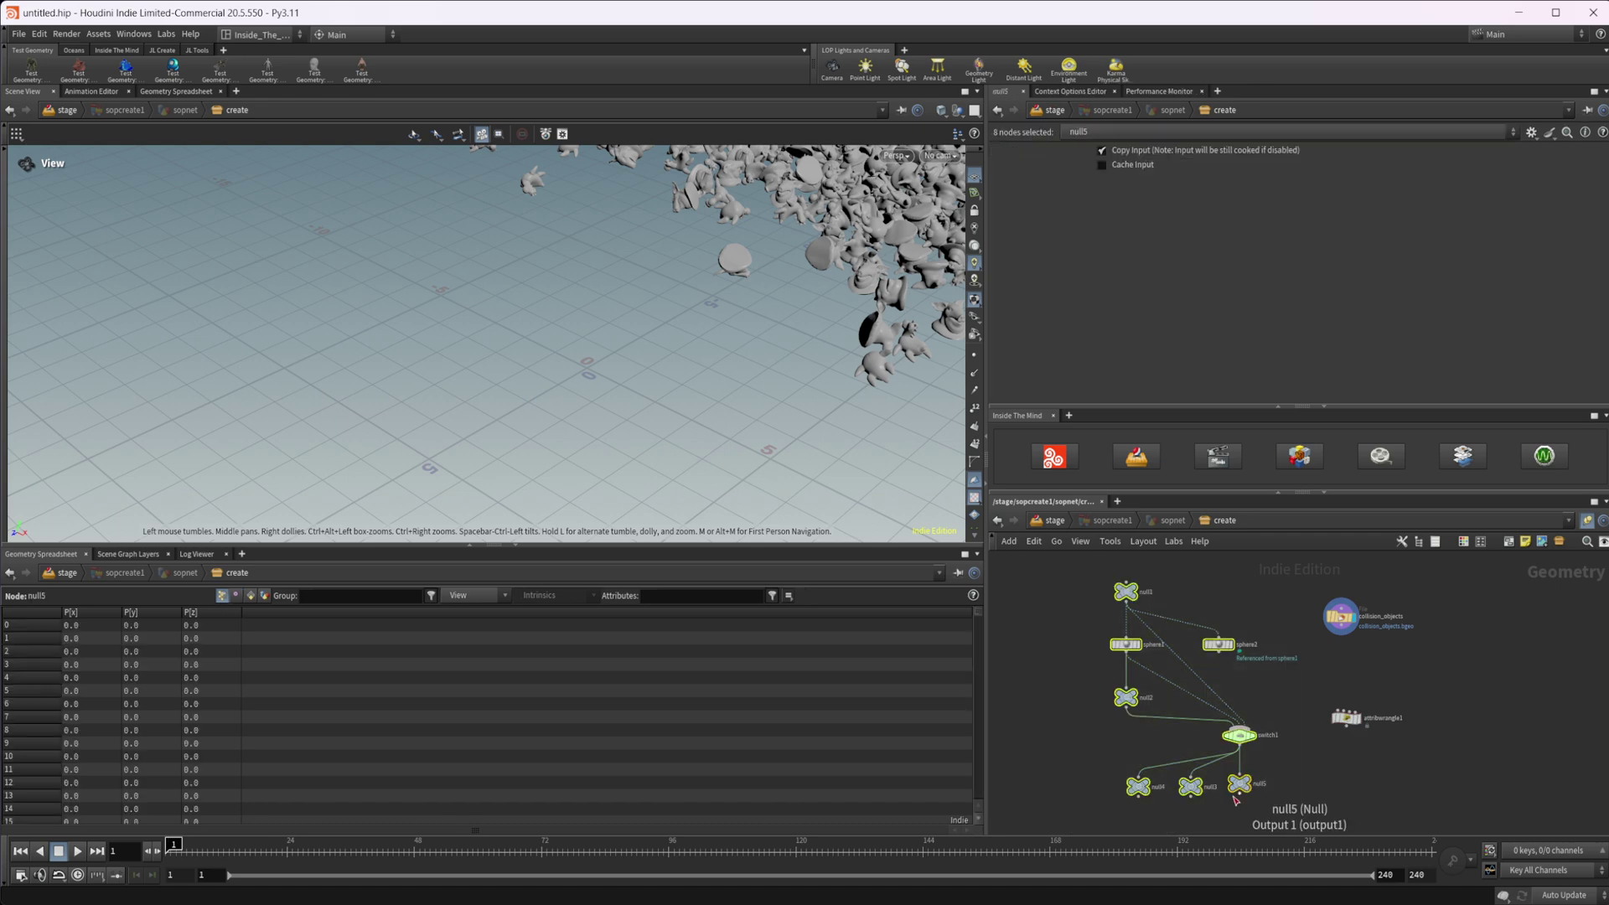
key("l")
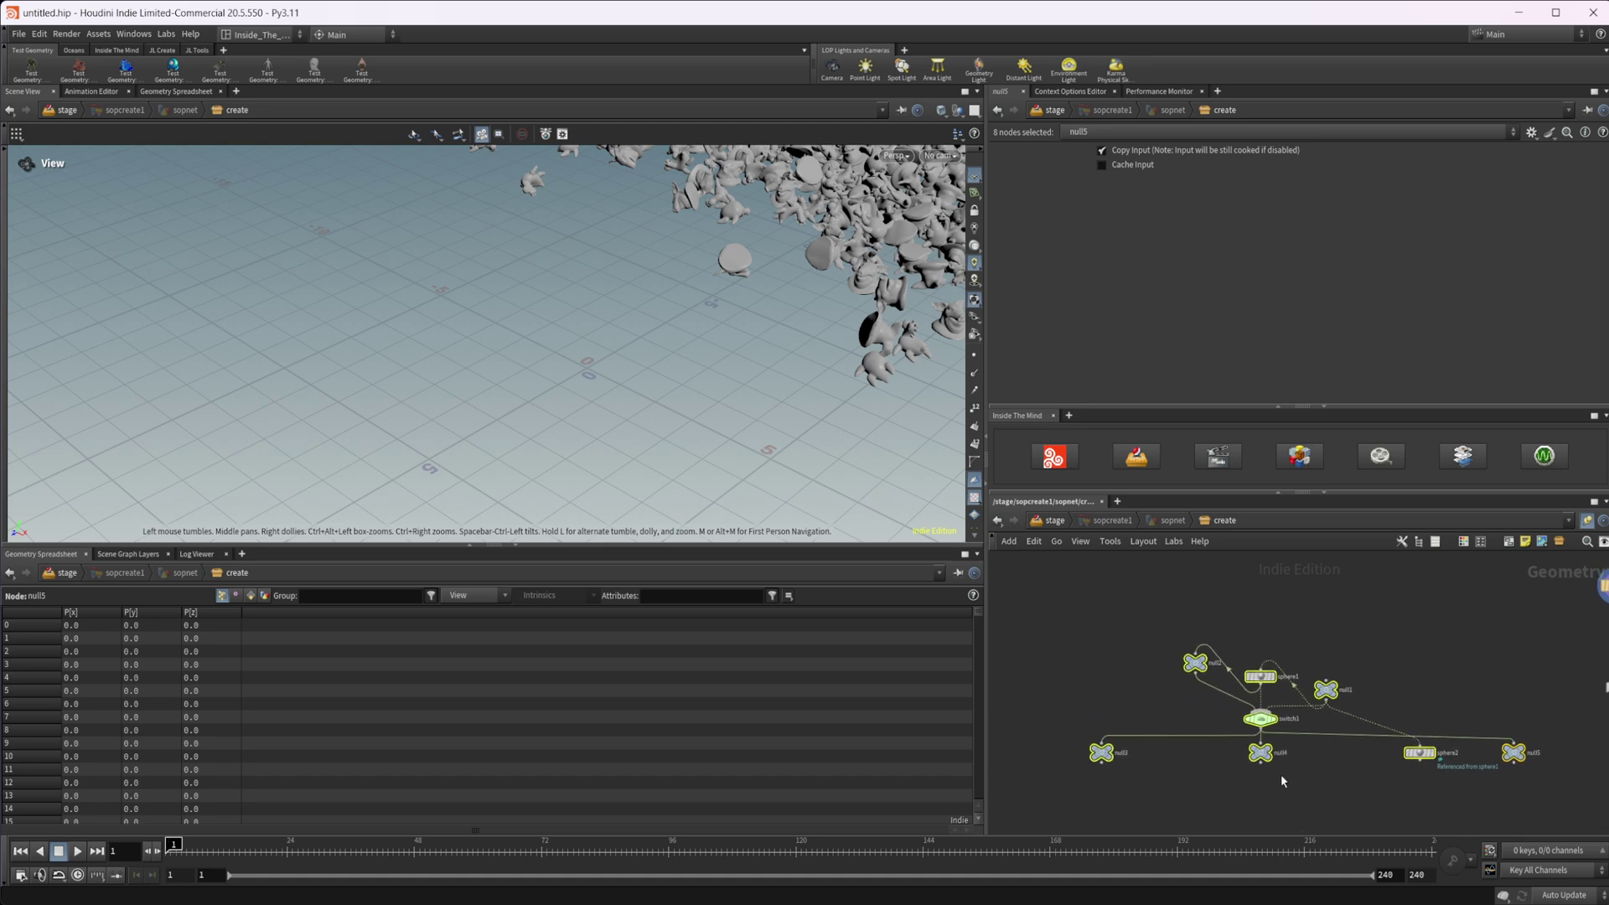
Deselect, lay out the whole network, then undo both layouts
left_click(1289, 792)
scroll(1364, 680, "down", 3)
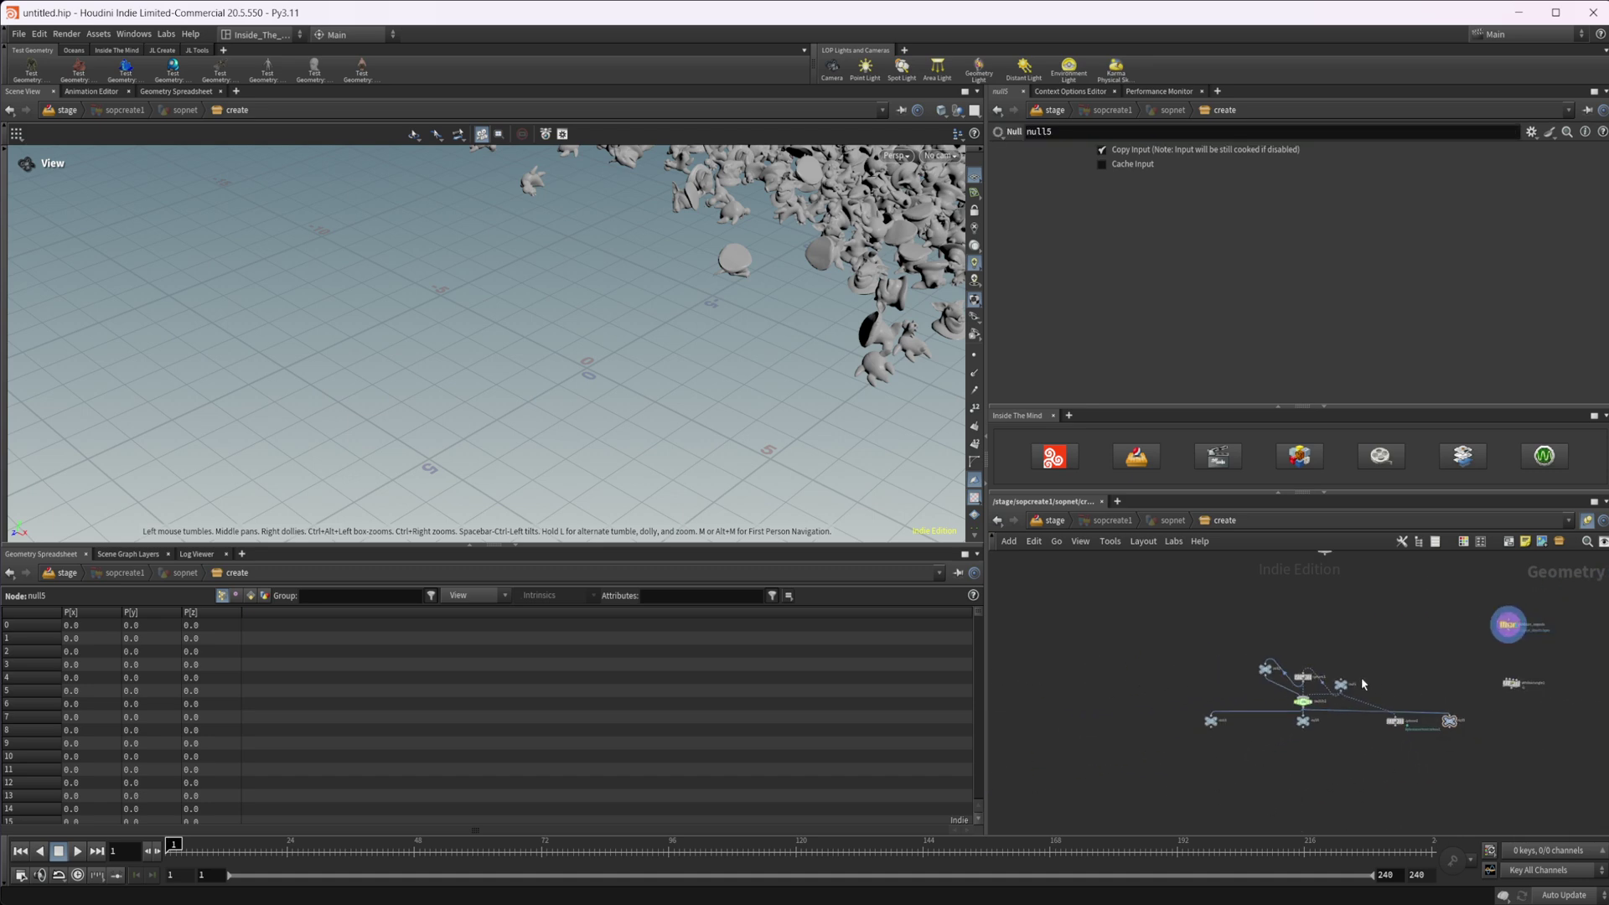
scroll(1363, 683, "up", 3)
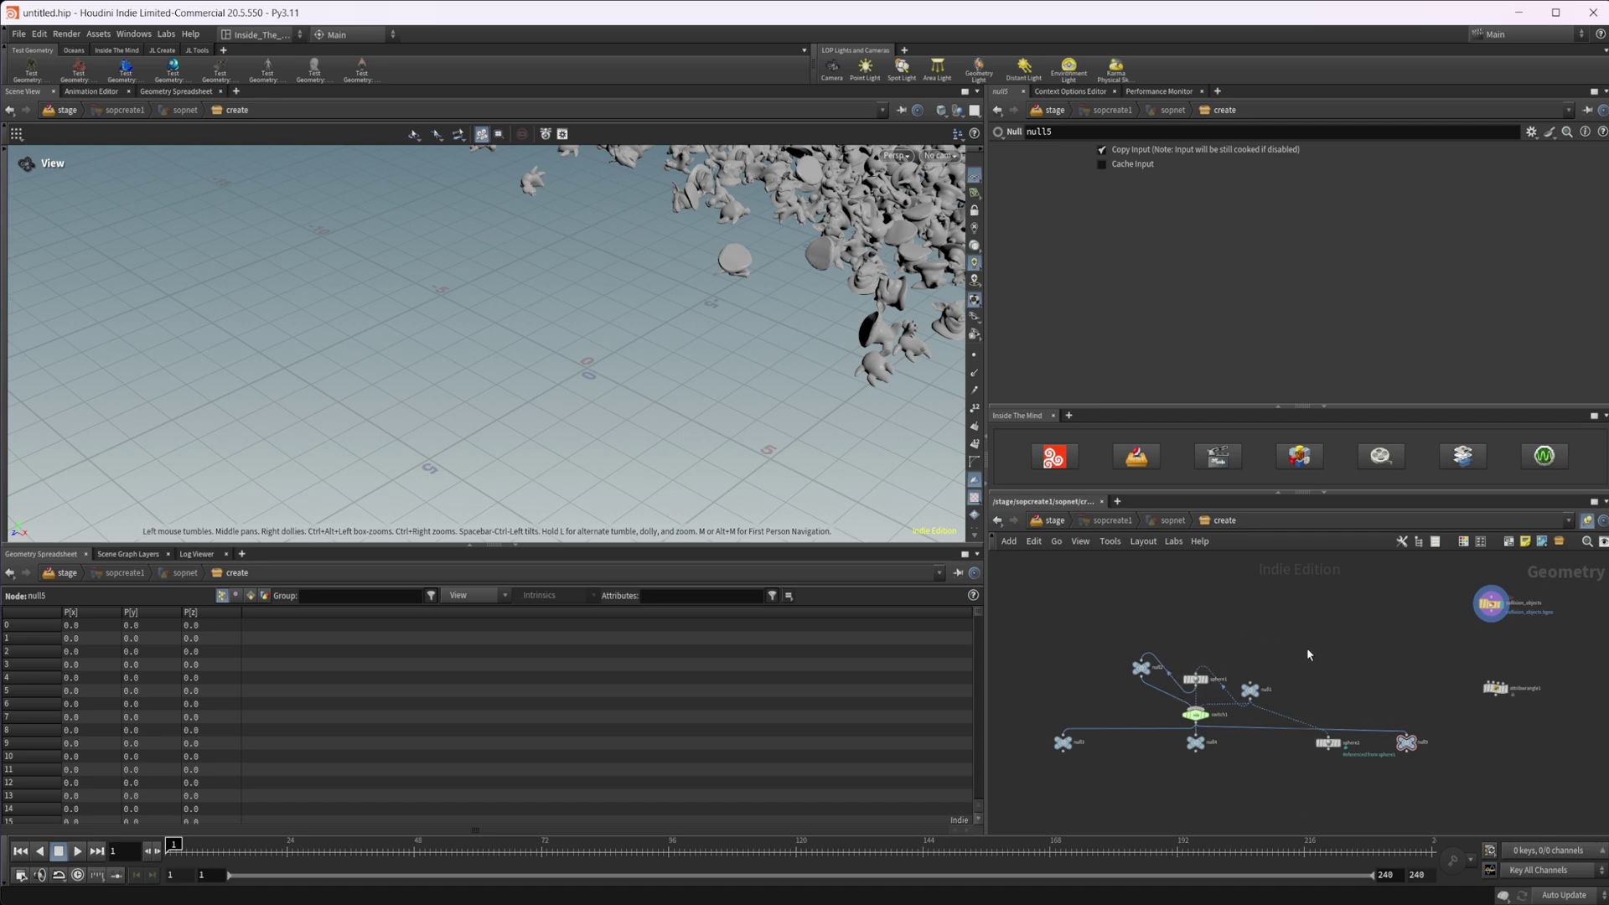
key("l")
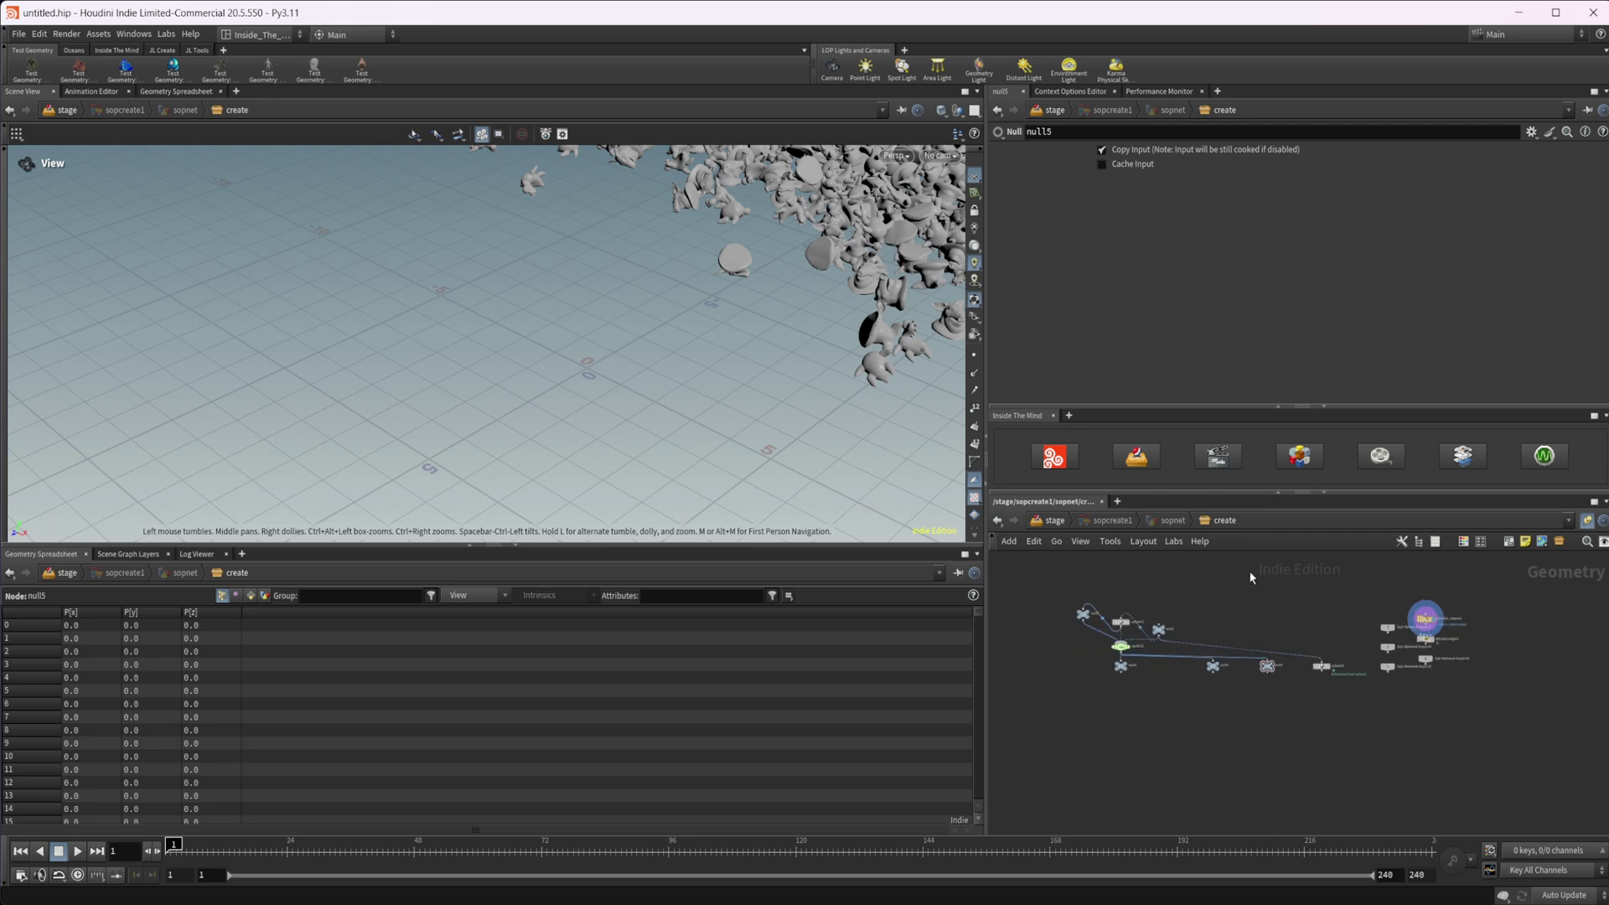
key("ctrl+z")
key("ctrl+z")
key("ctrl+z")
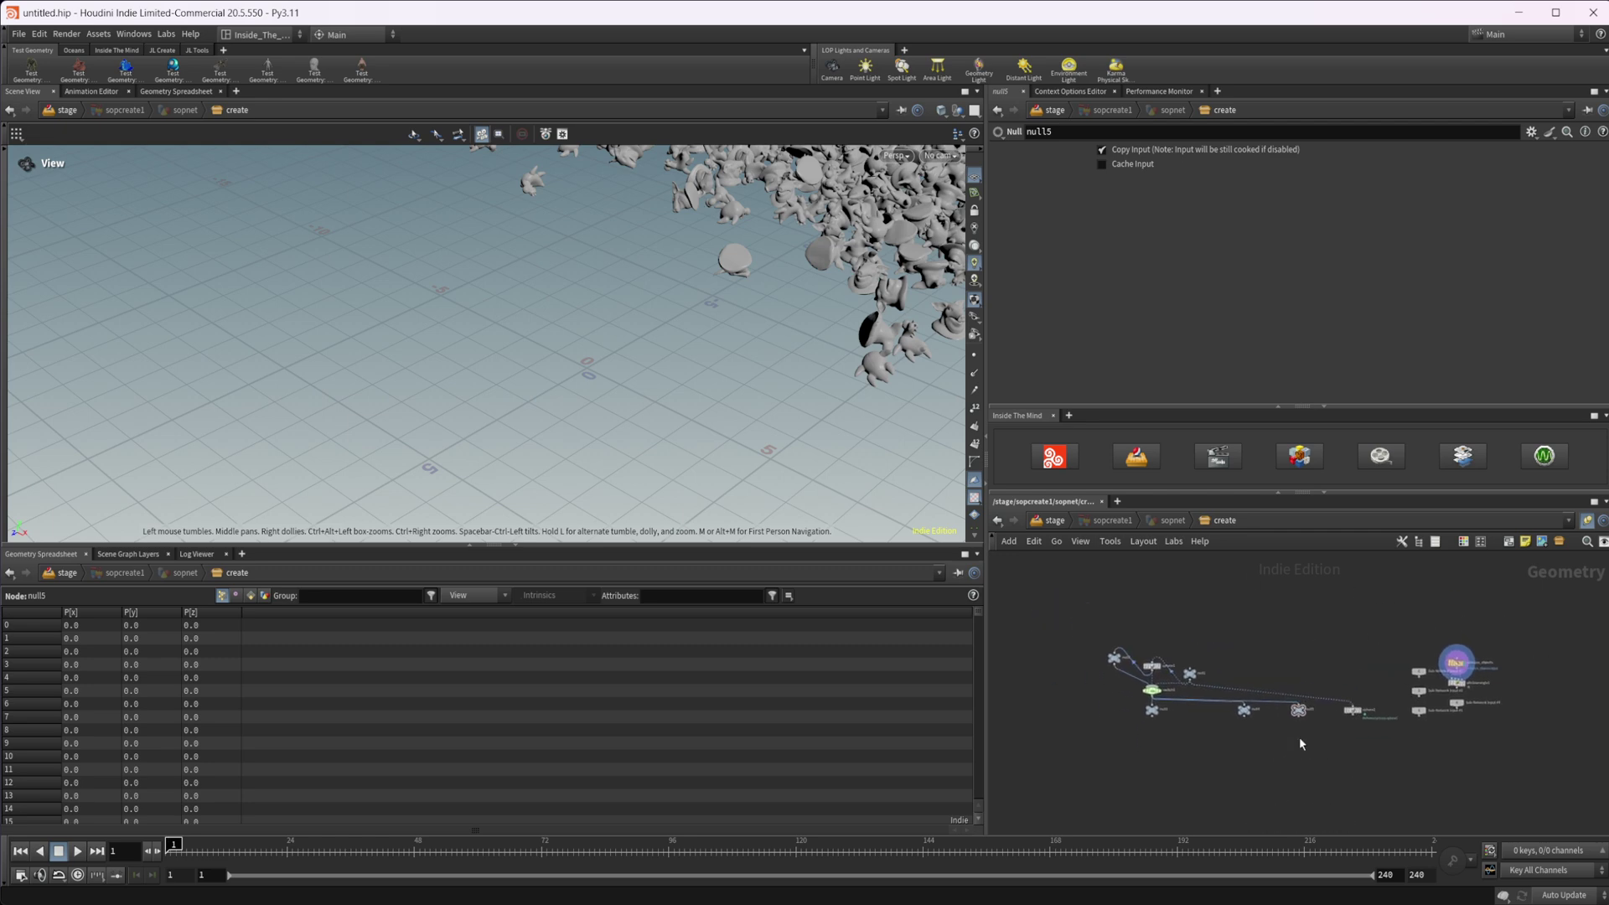
key("ctrl+z")
Clear the selection, lay out all nodes once more, and undo it to keep the vertical arrangement
left_click(1249, 752)
scroll(1294, 740, "up", 4)
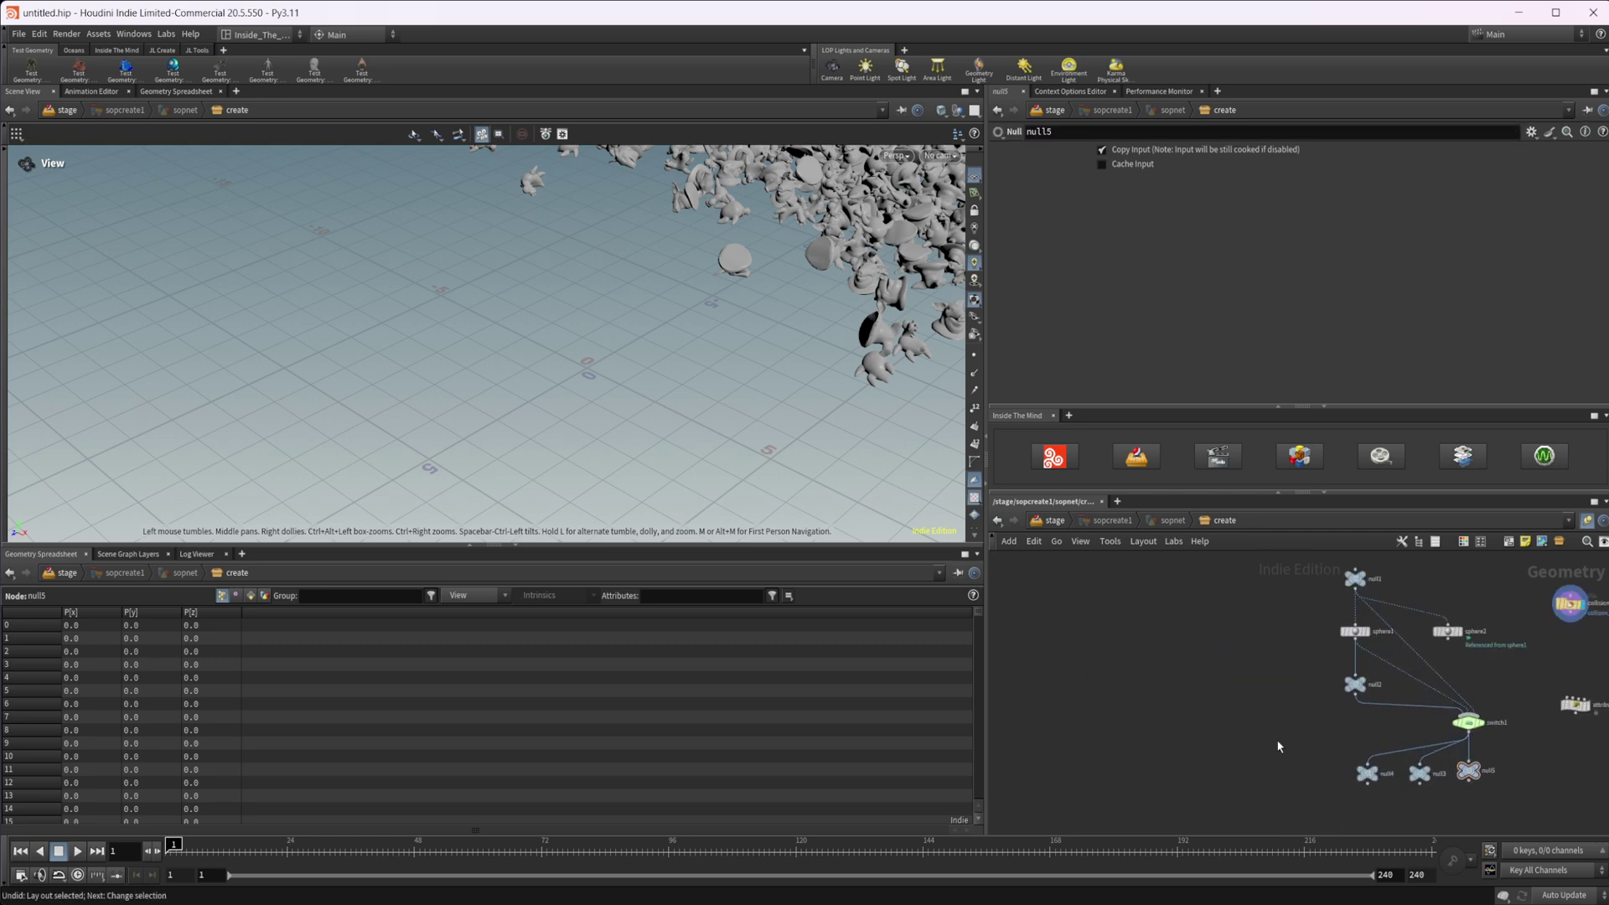
middle_click_drag(1363, 720, 1252, 704)
key("l")
scroll(1282, 690, "down", 2)
key("ctrl+z")
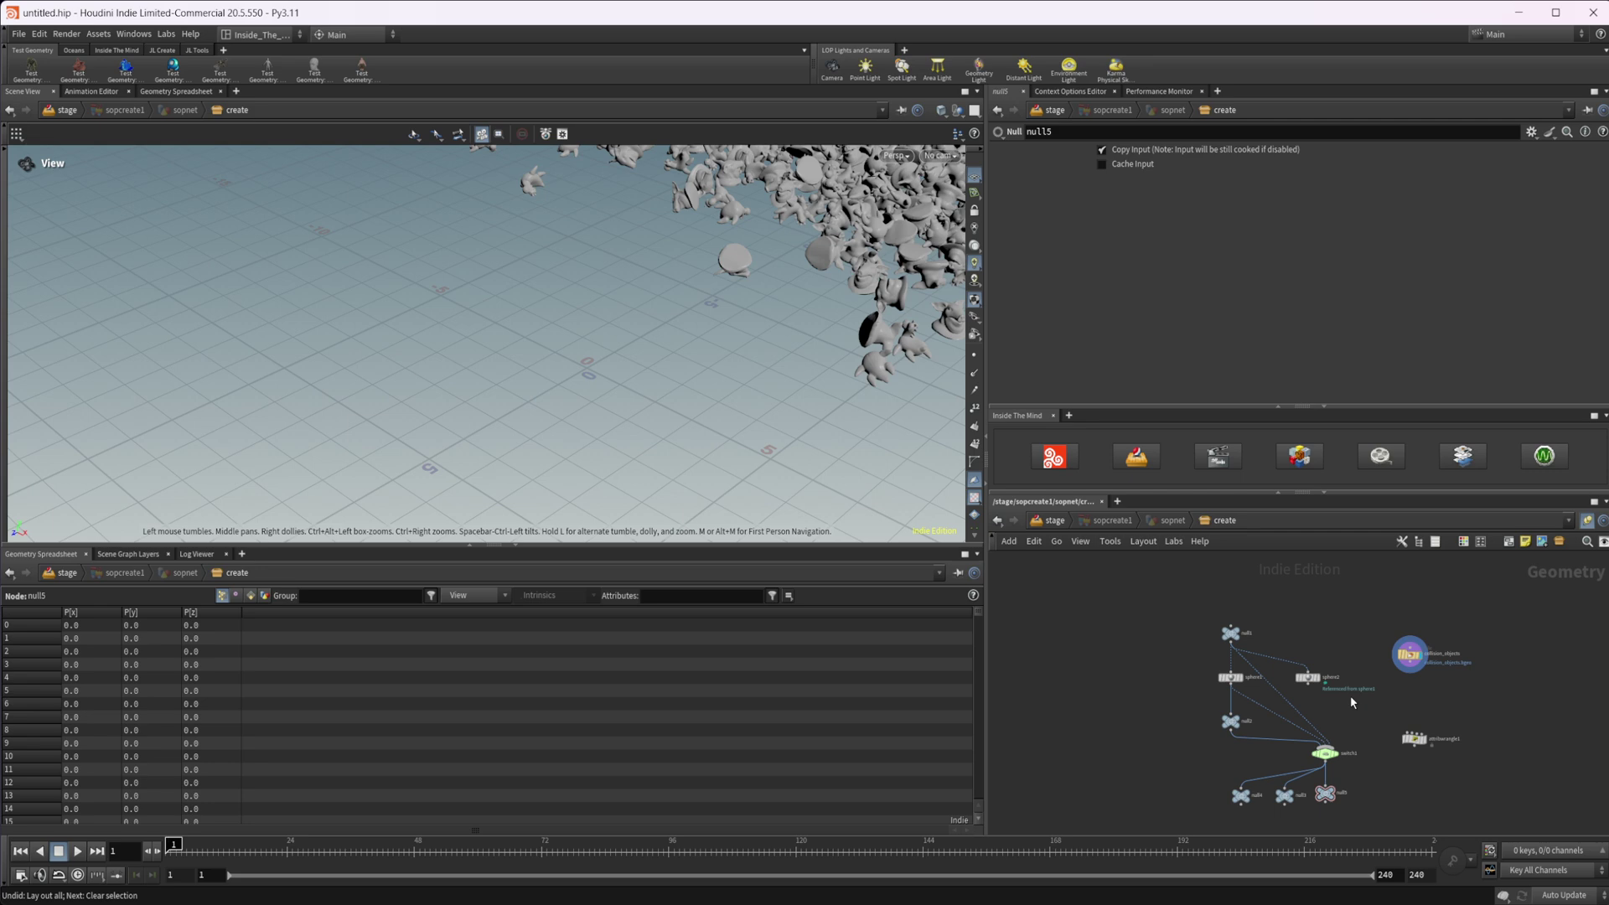
Move switch1 and its upstream nodes slightly left
scroll(1350, 701, "up", 4)
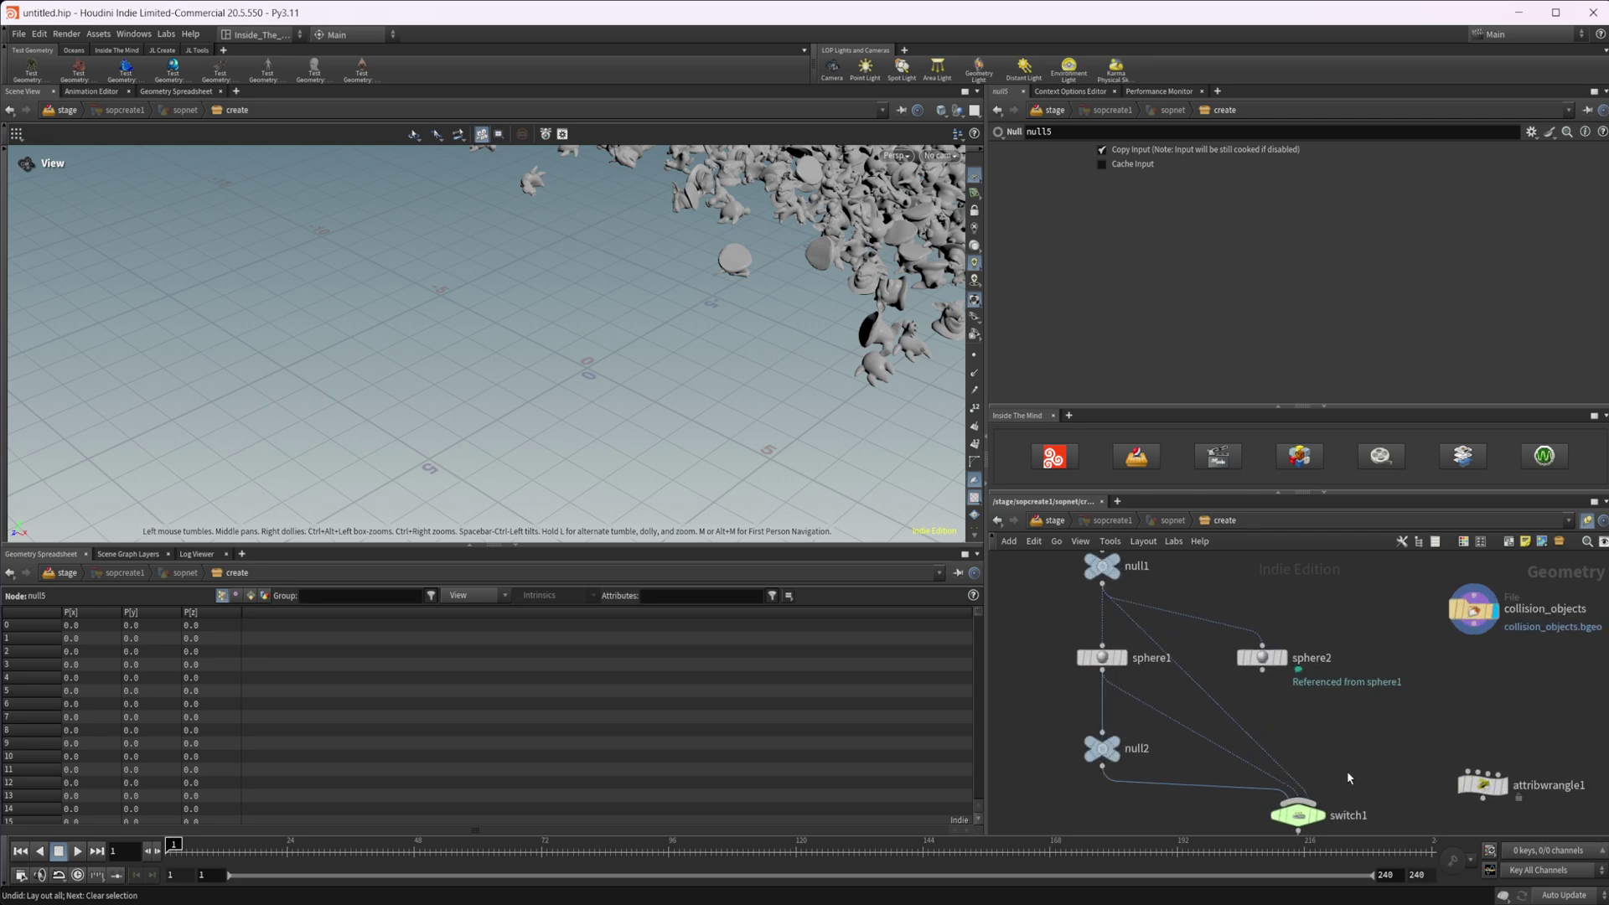
middle_click_drag(1346, 772, 1327, 586)
scroll(1330, 665, "down", 4)
middle_click_drag(1329, 667, 1313, 721)
scroll(1313, 722, "up", 3)
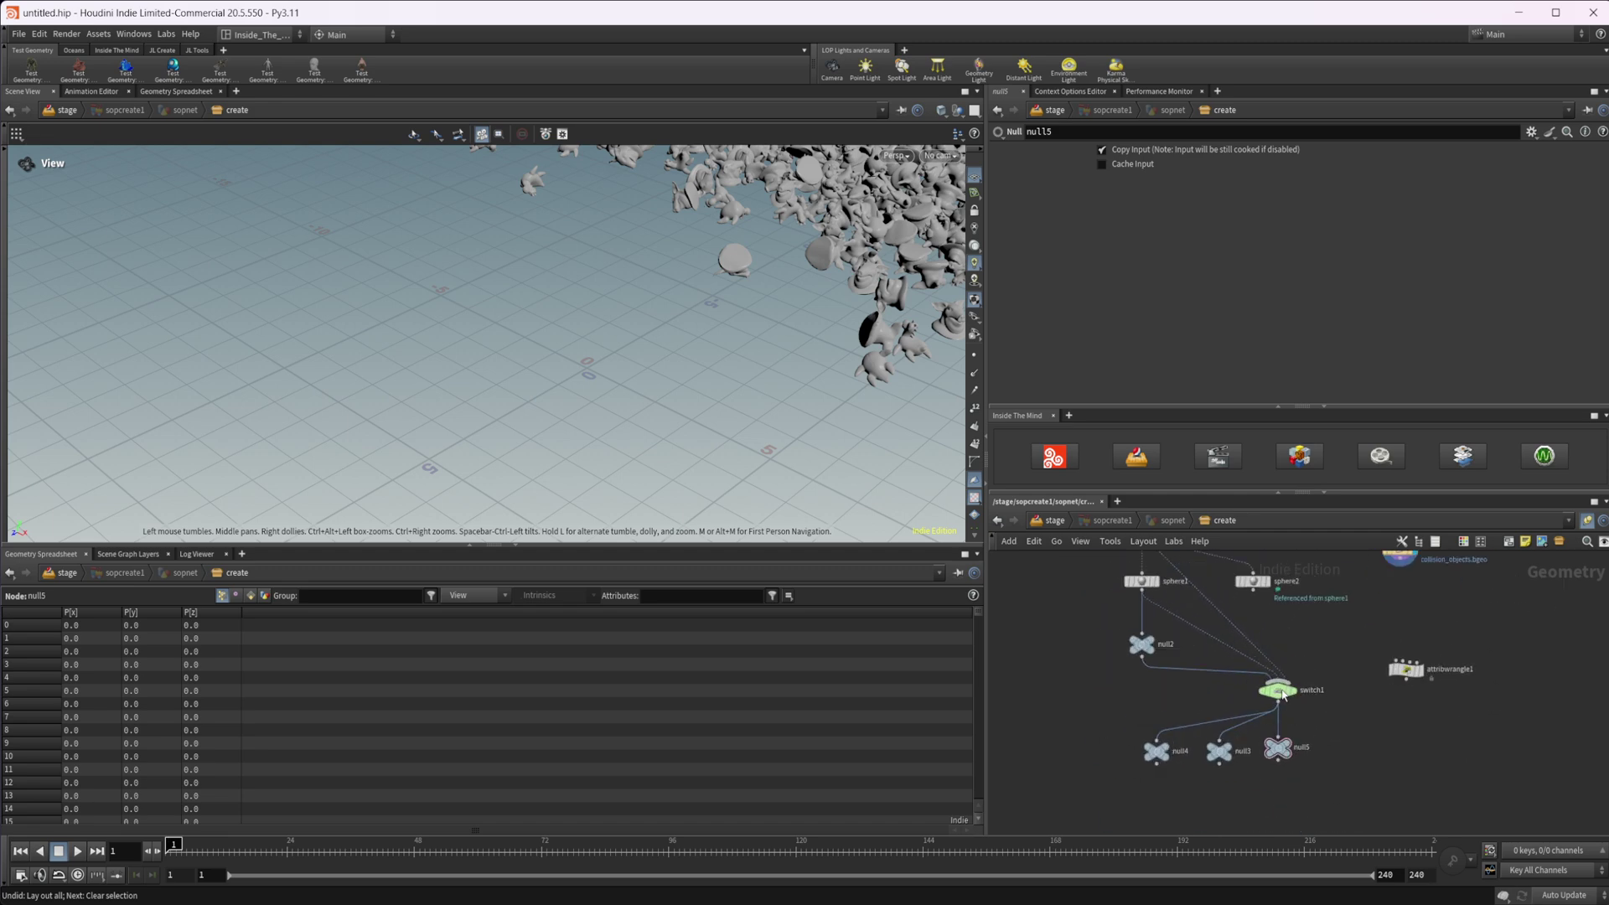
left_click_drag(1279, 691, 1228, 700, "shift")
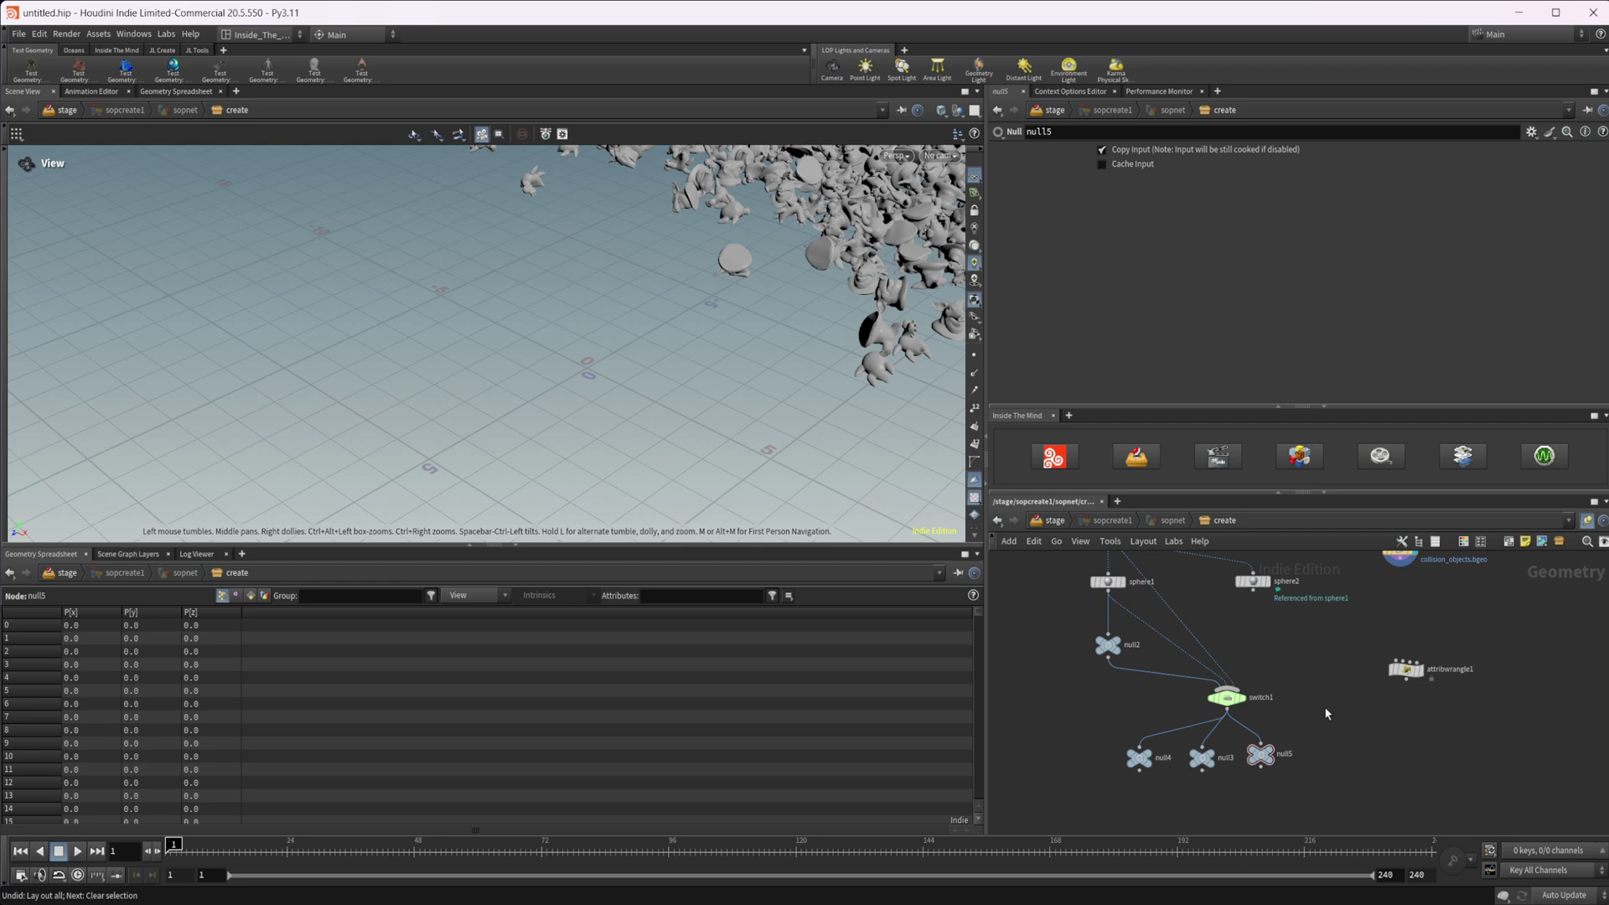
Cut wires with the Y tool, then undo to restore the connections
key("y")
left_click_drag(1288, 645, 1233, 653)
key("ctrl+z")
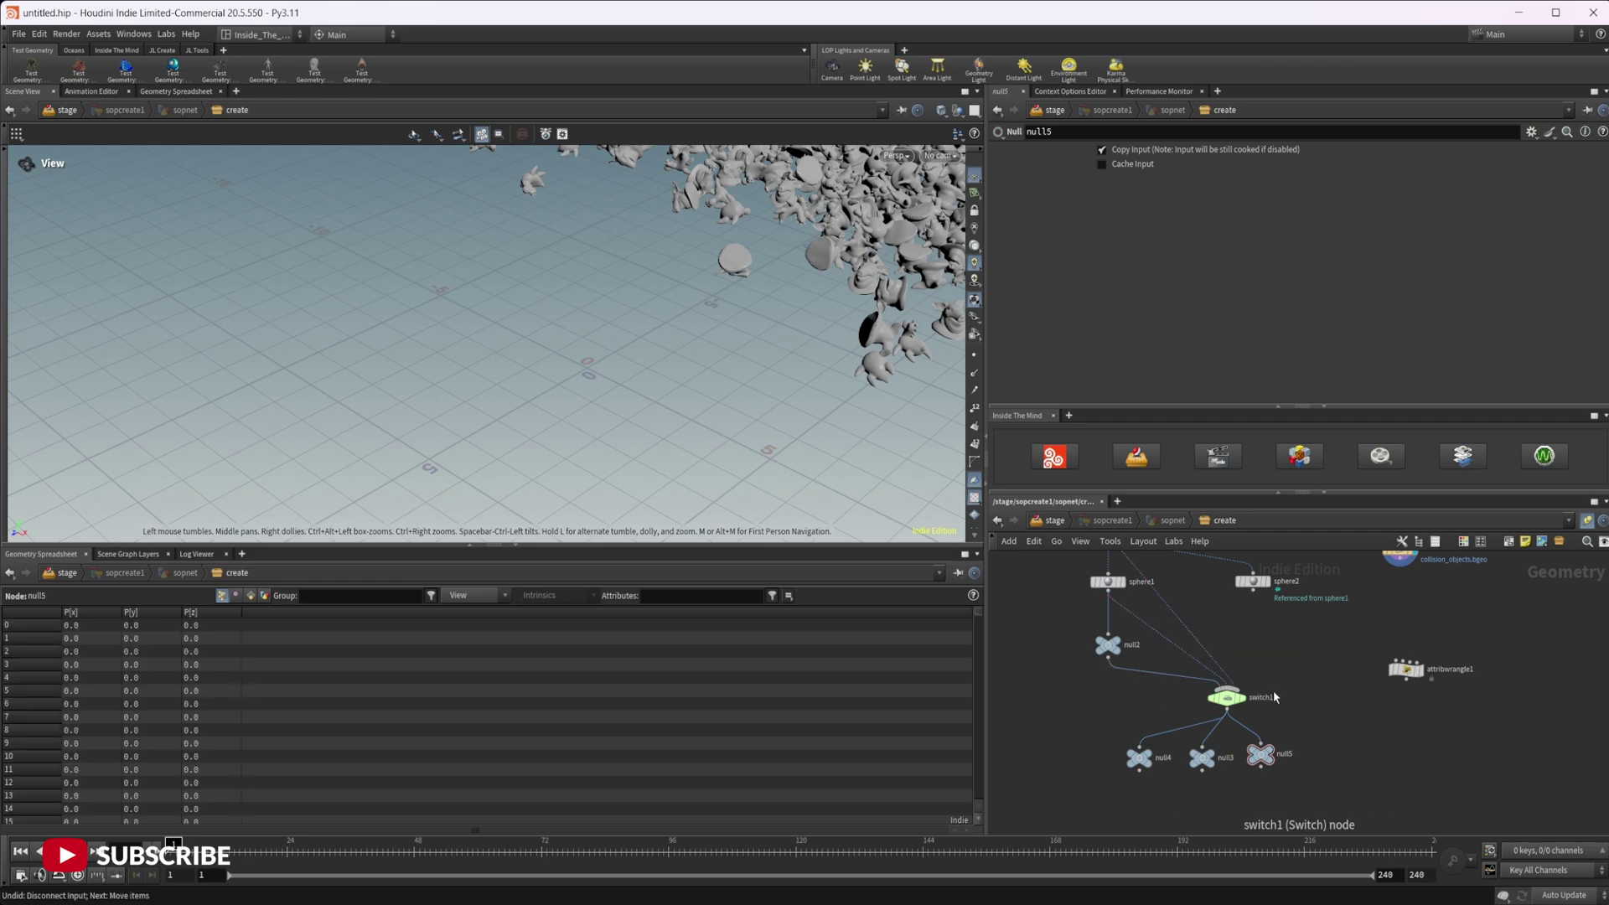